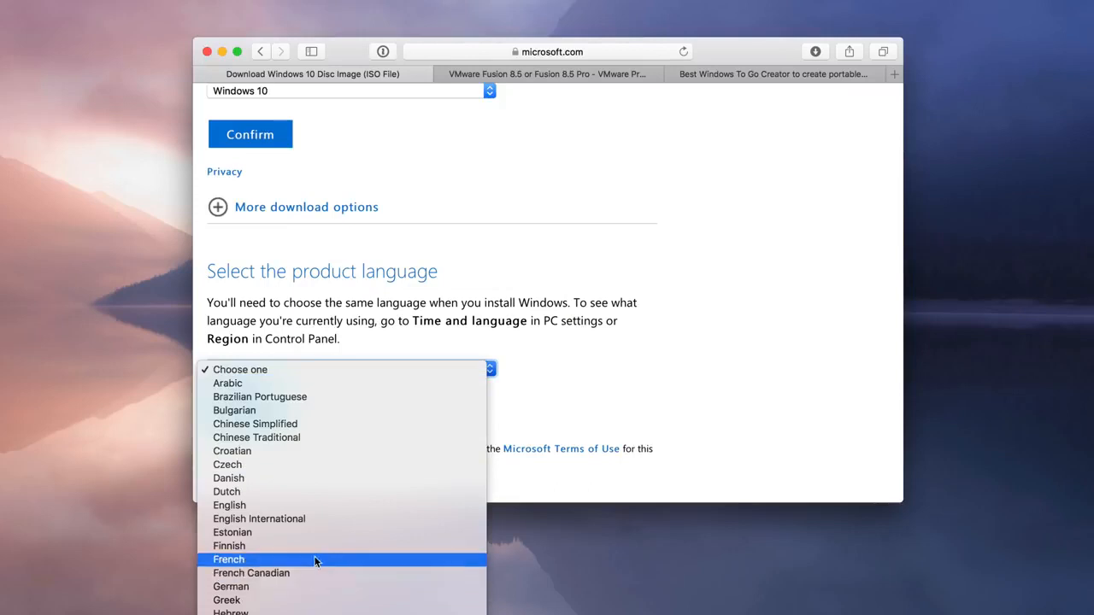
Confirm English as the Windows 10 product language and select the Win10_1703_English_x64.iso file on the desktop
click(325, 507)
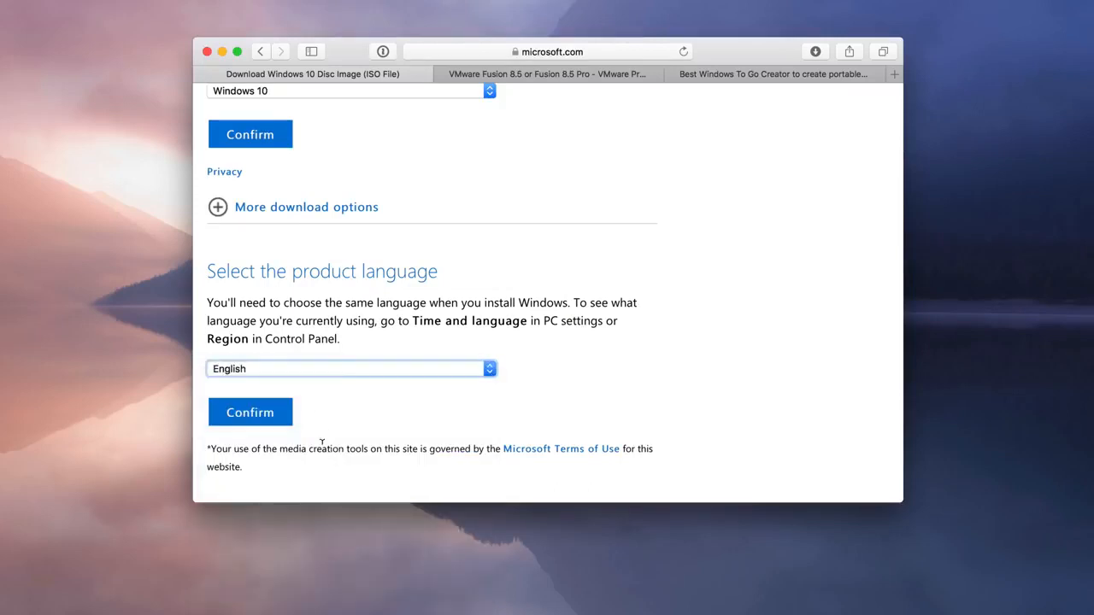
click(273, 417)
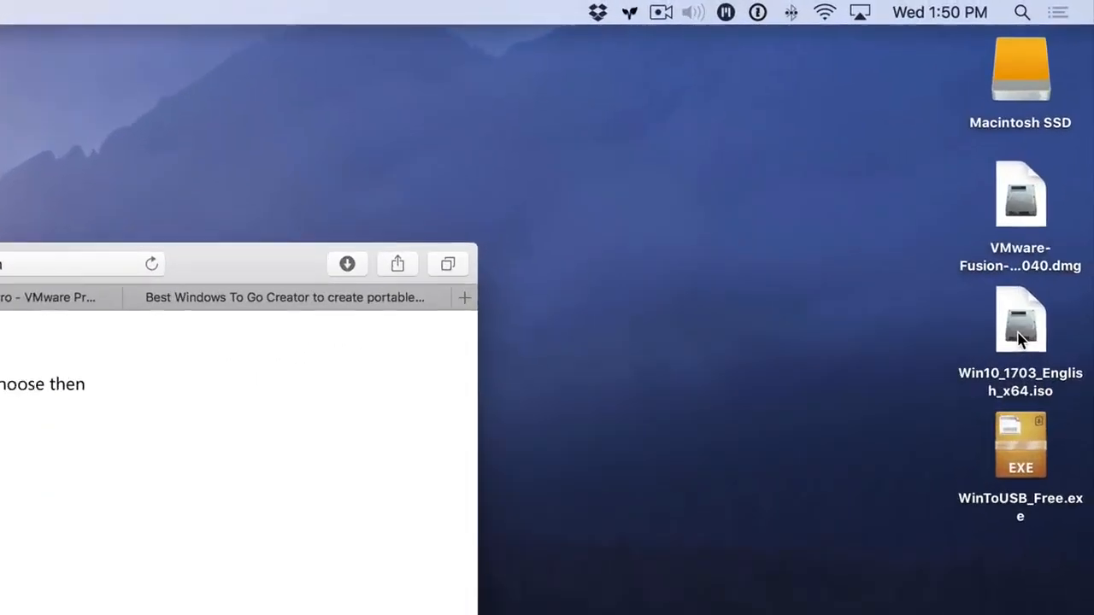
click(1059, 162)
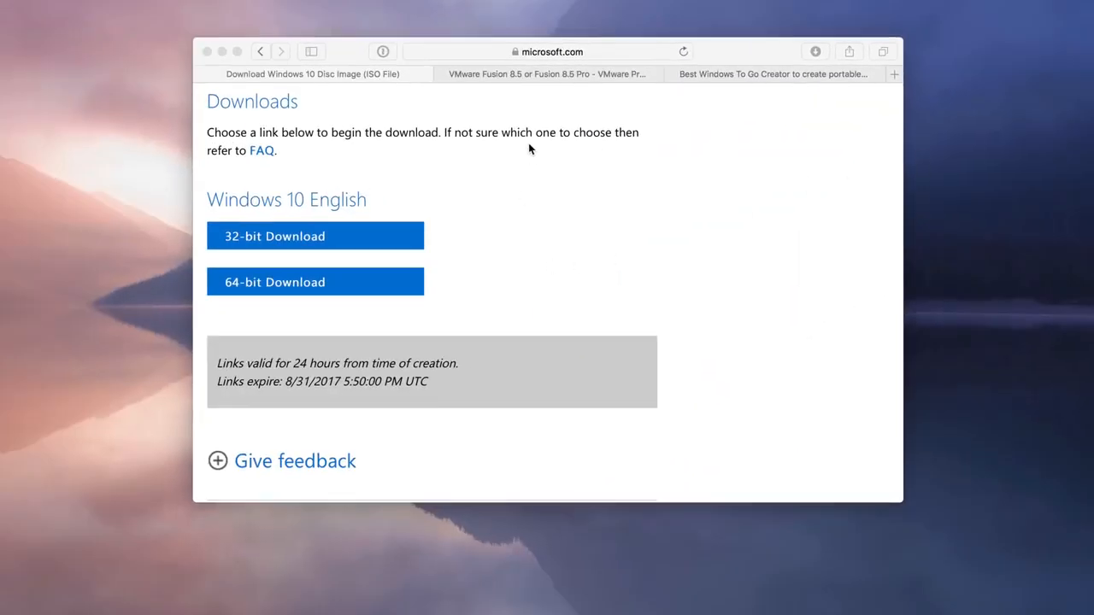
Find the VMware Fusion 8.5 download options on the VMware page and locate the Fusion disk image on the desktop
click(538, 74)
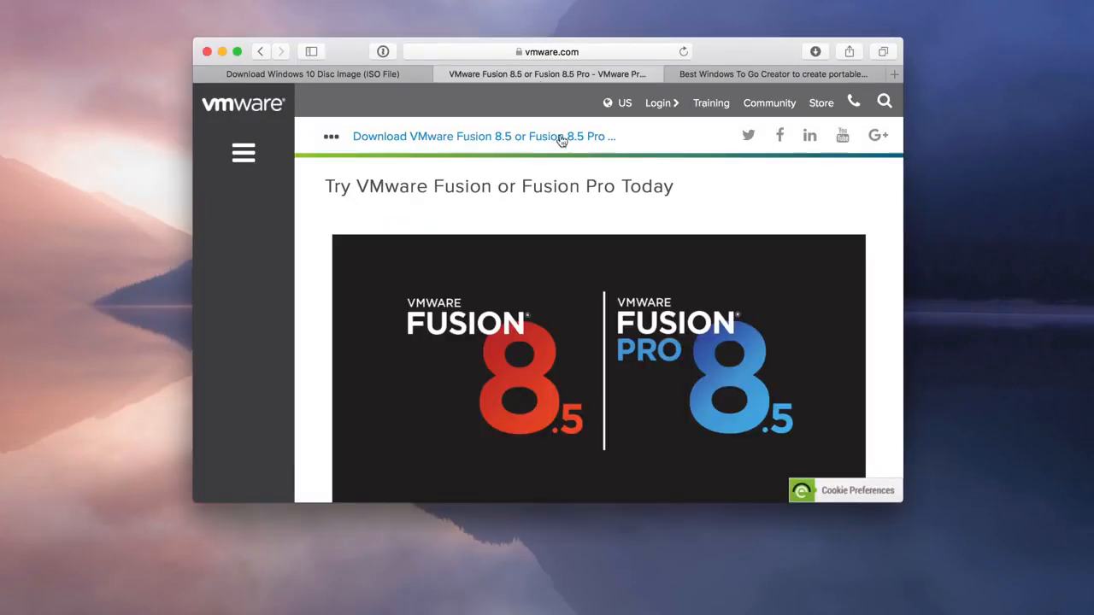
scroll(595, 215, down, 1)
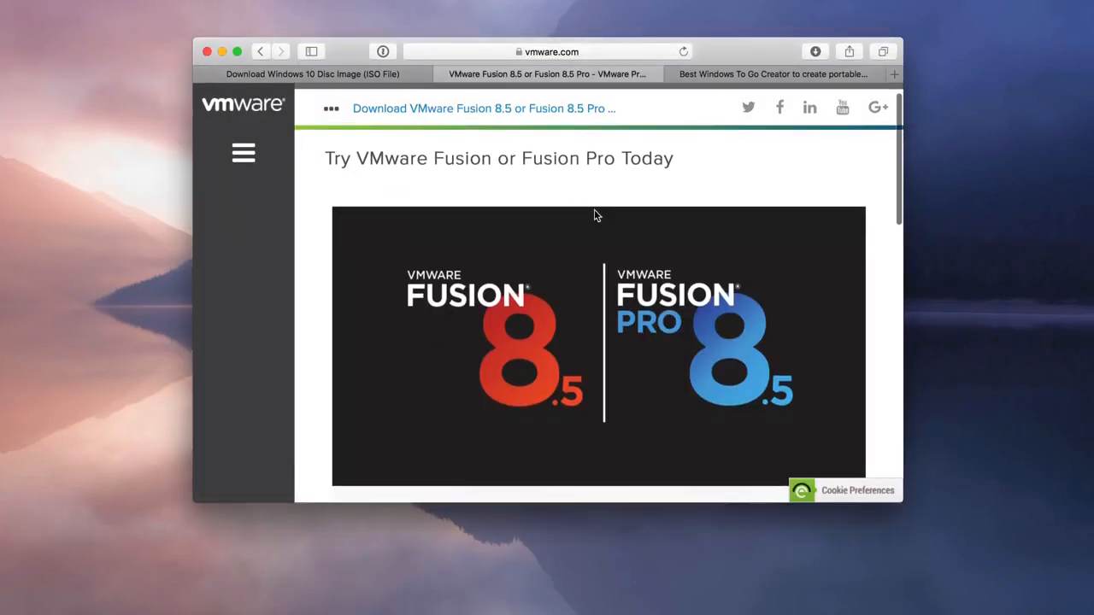
scroll(594, 215, up, 1)
scroll(595, 215, down, 6)
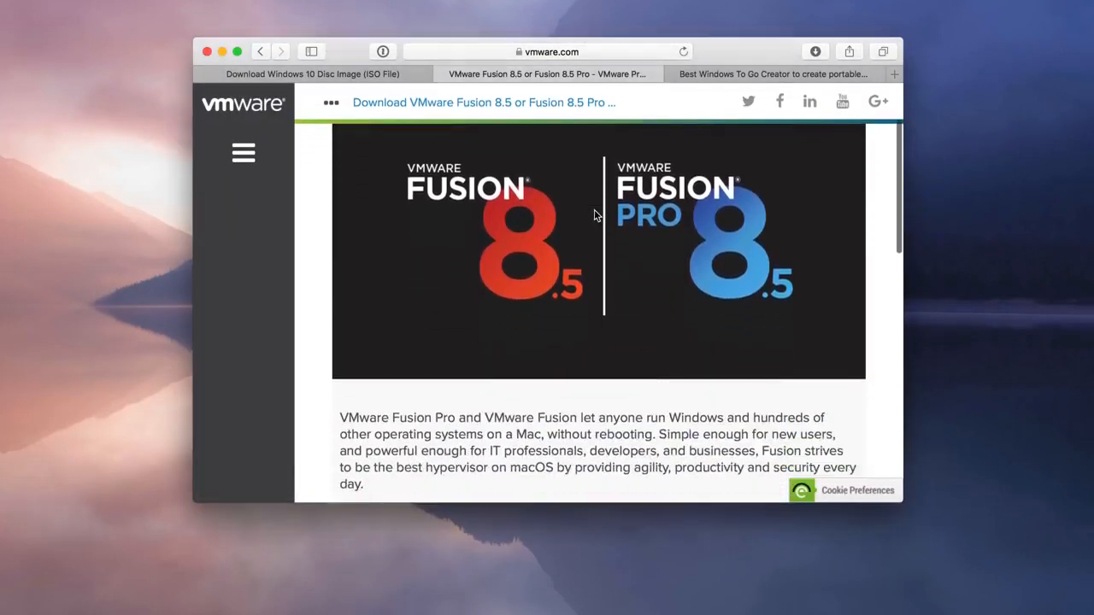
scroll(595, 215, down, 6)
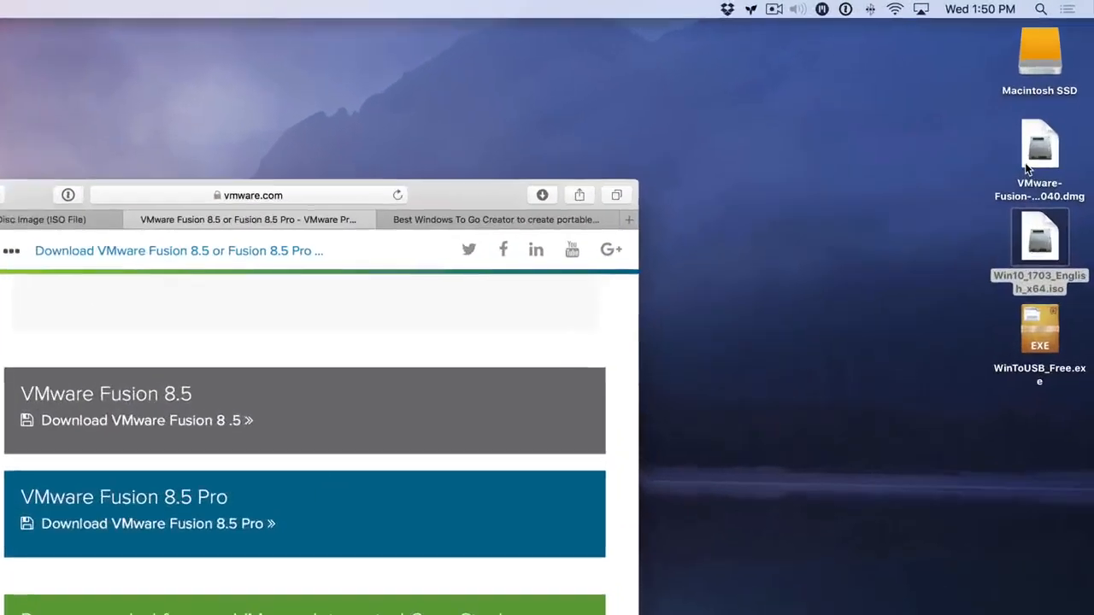
click(1051, 116)
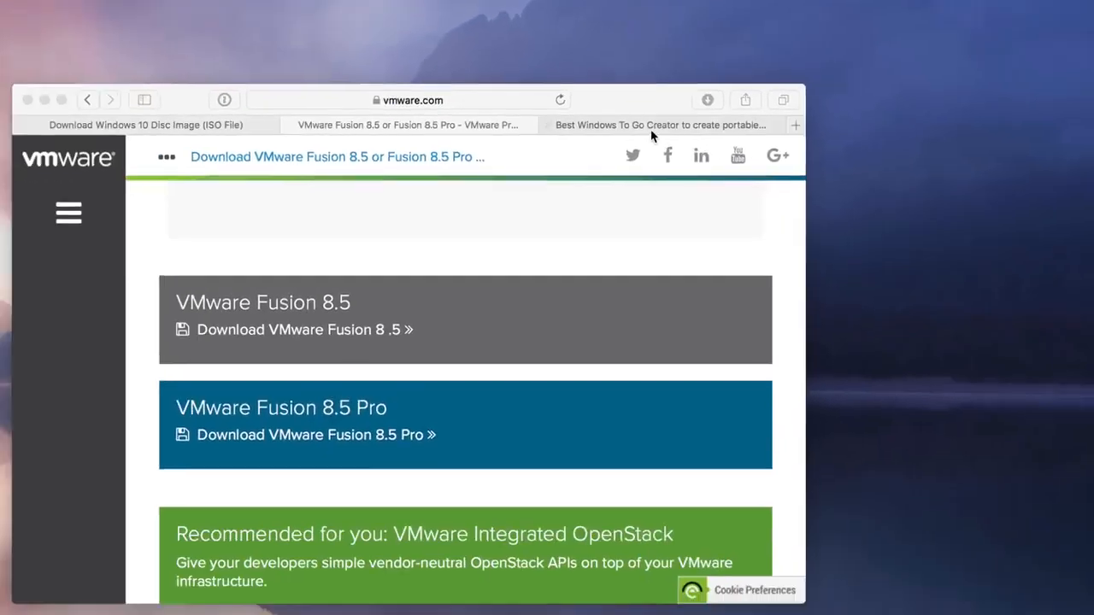
Download the free WinToUSB version 3.7 installer from the Hasleo Software page and close the browser window
click(234, 313)
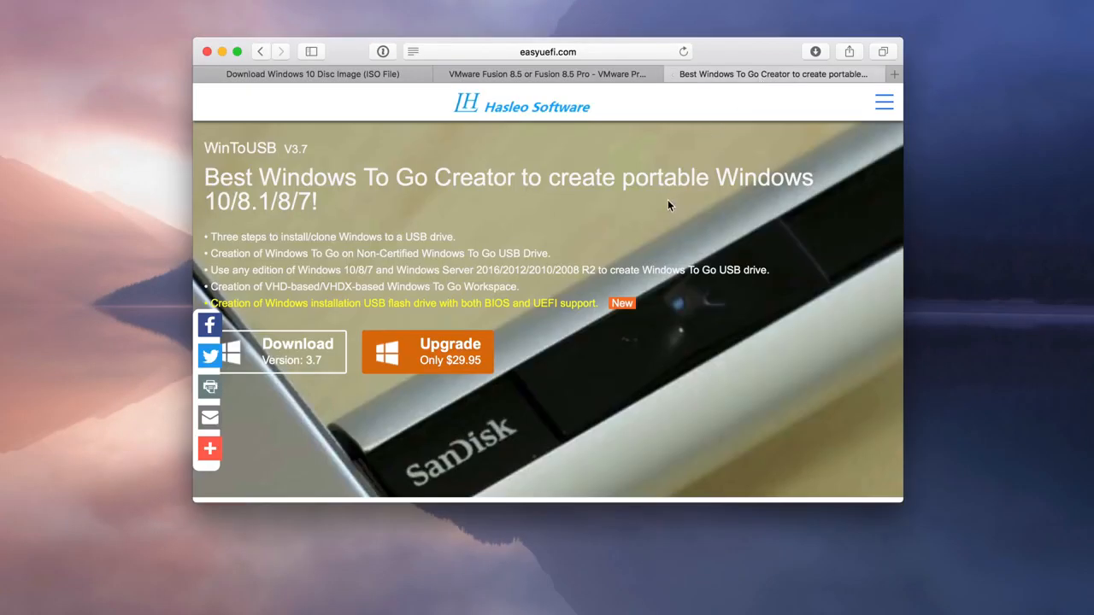
scroll(519, 243, down, 2)
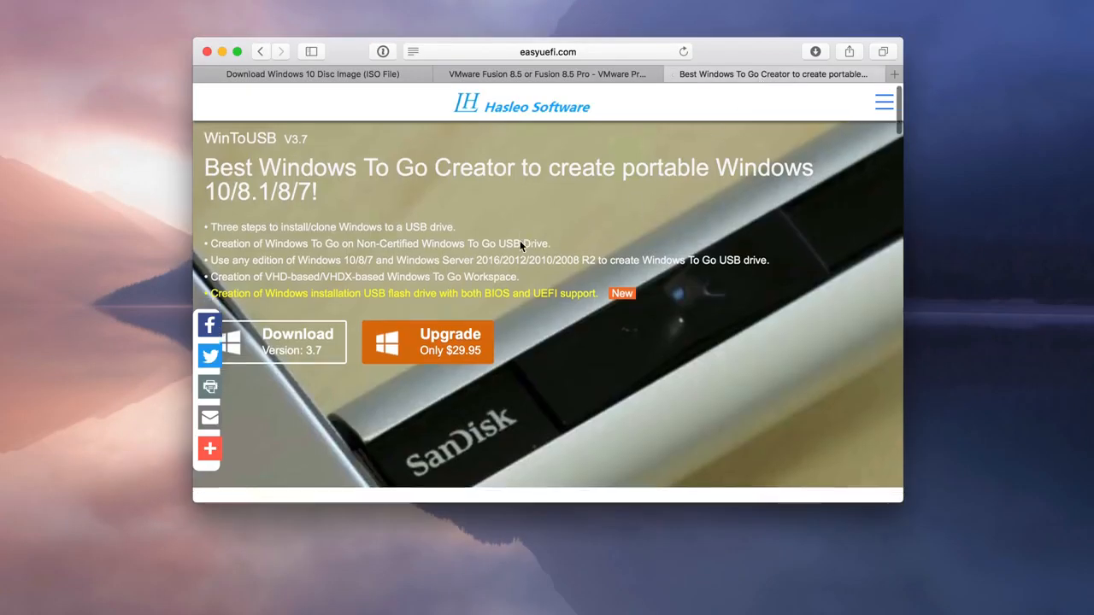
scroll(520, 246, down, 3)
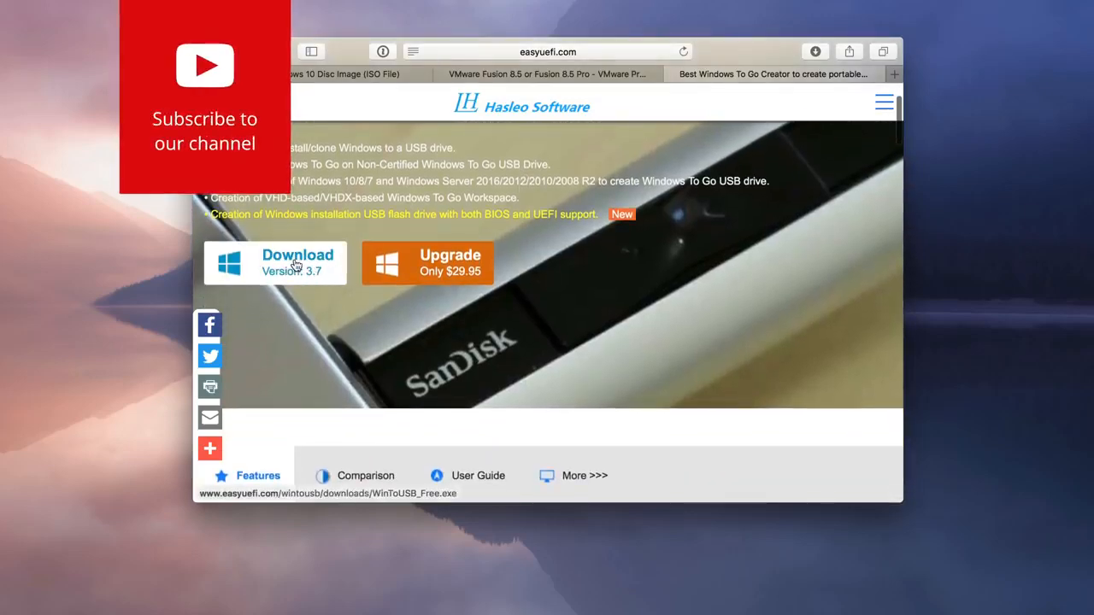
click(295, 265)
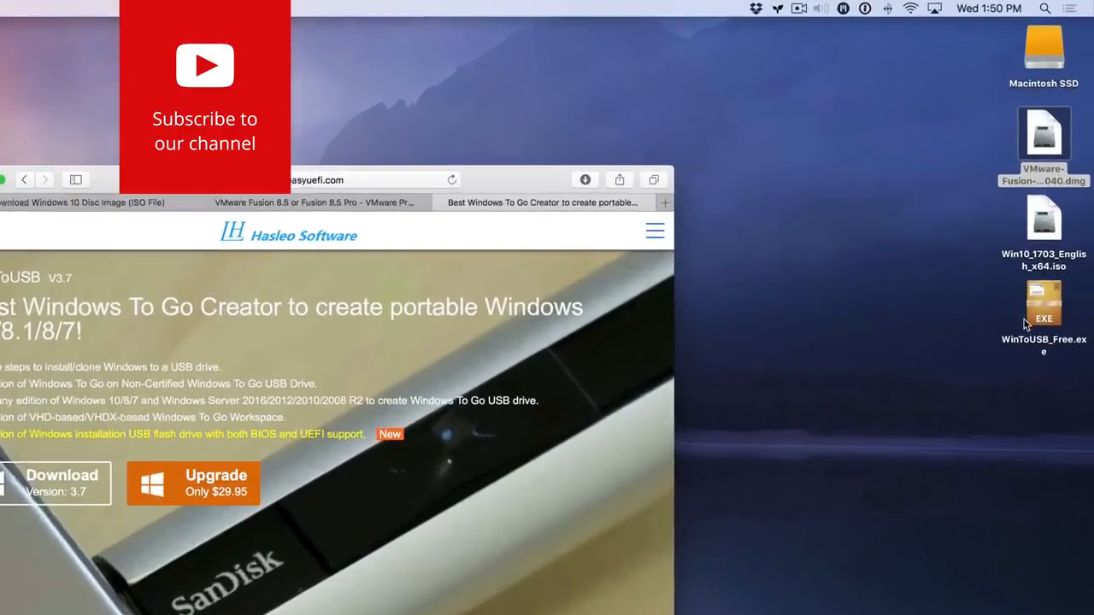
click(1045, 239)
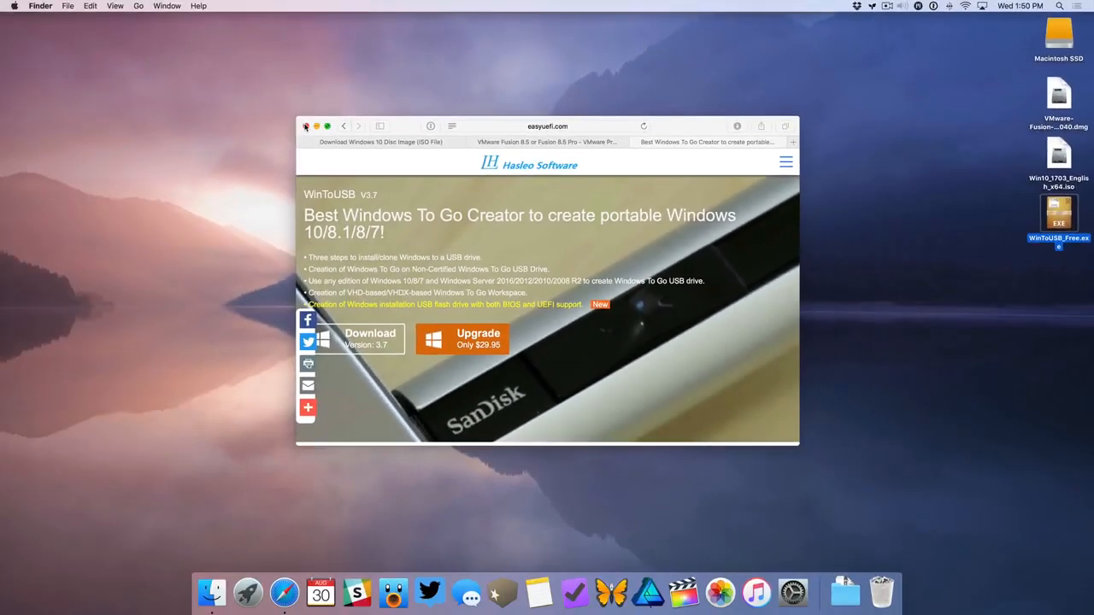
click(306, 127)
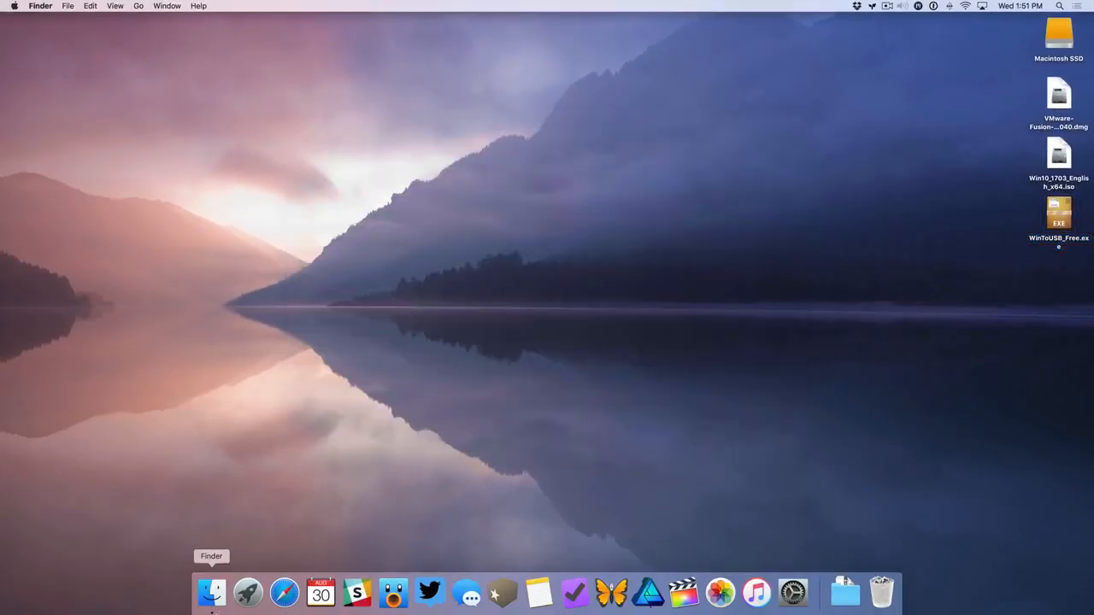
Launch Boot Camp Assistant from the Utilities folder in Applications and close the Finder window
click(213, 605)
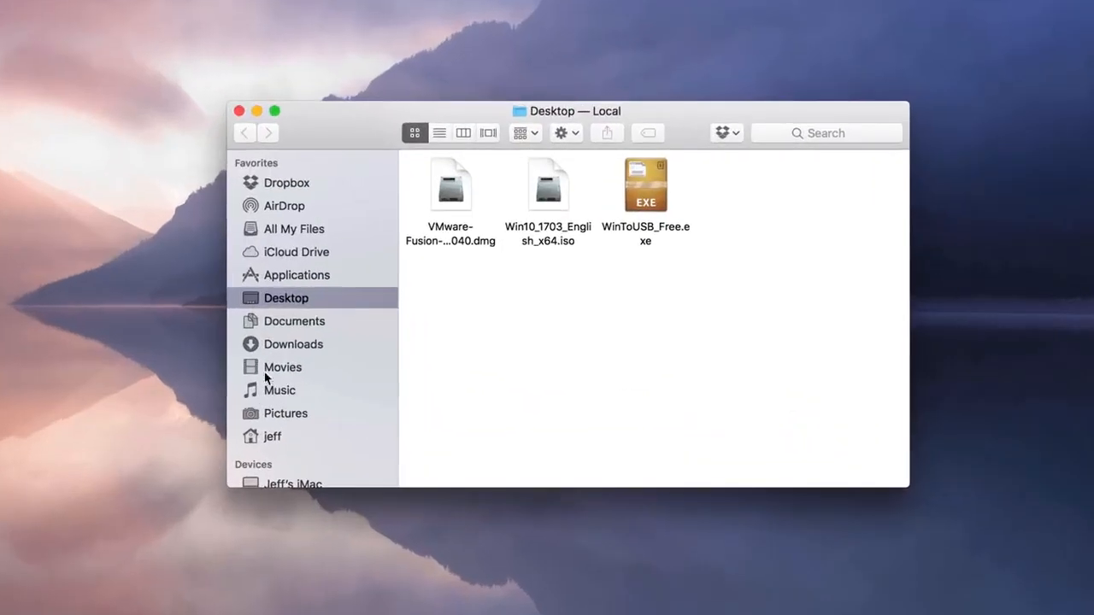
click(305, 274)
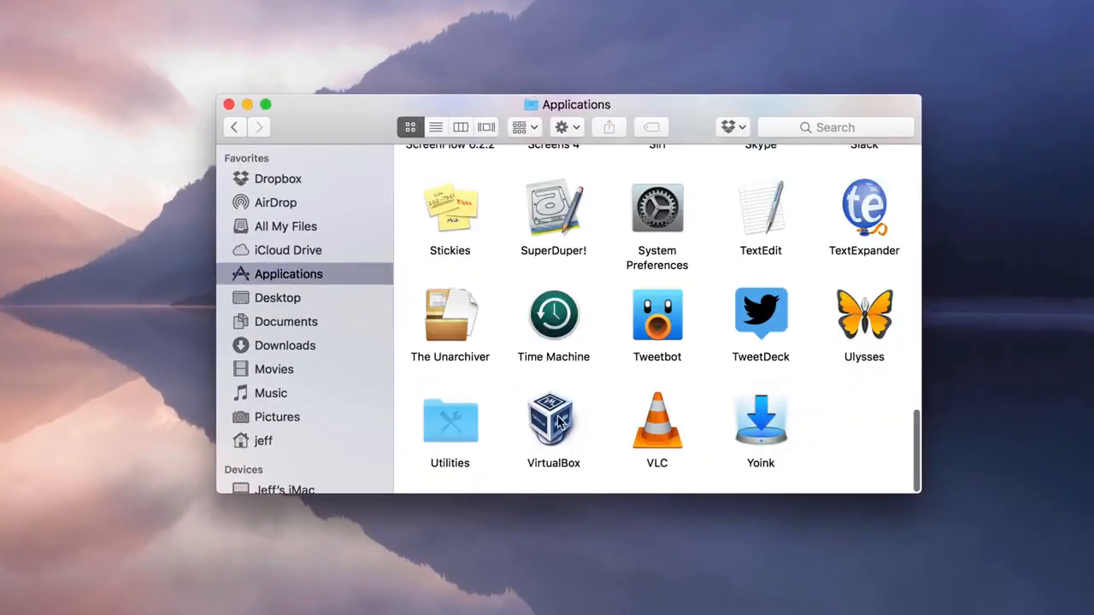
double_click(456, 423)
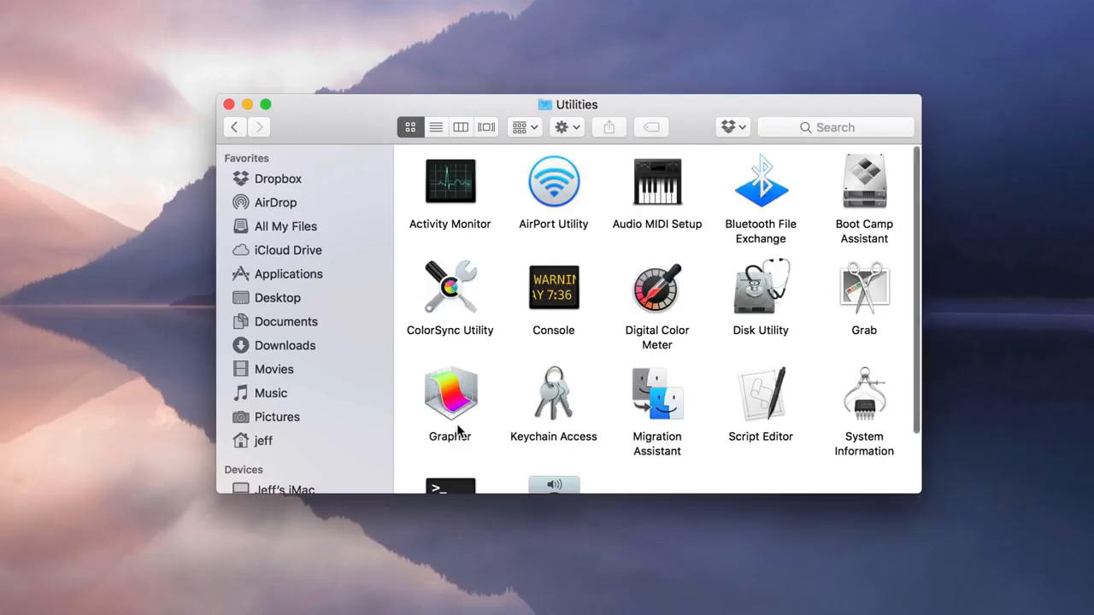
click(857, 196)
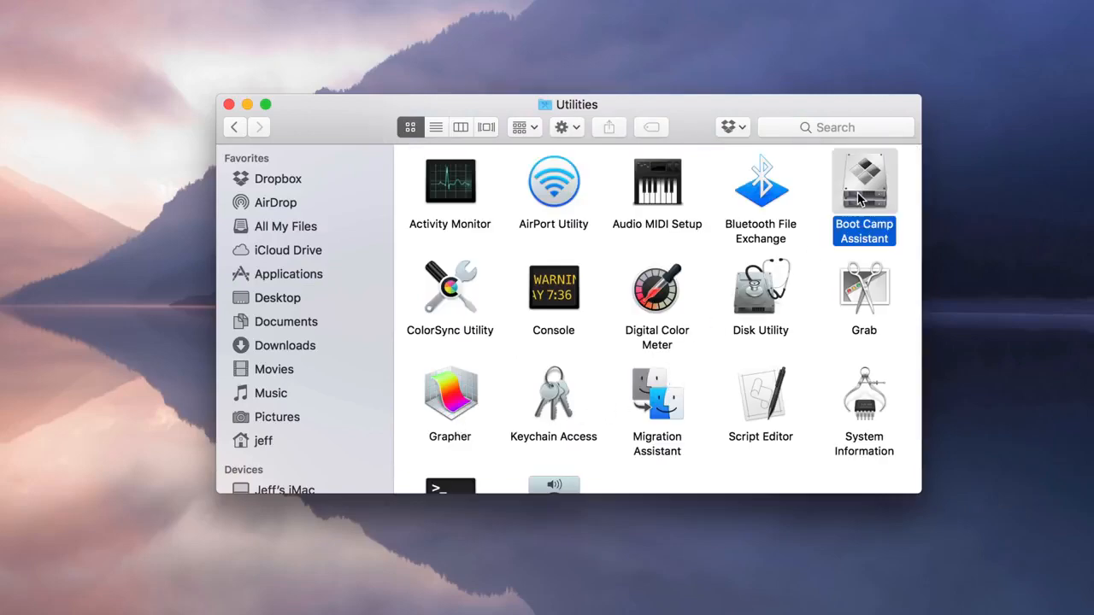
double_click(866, 200)
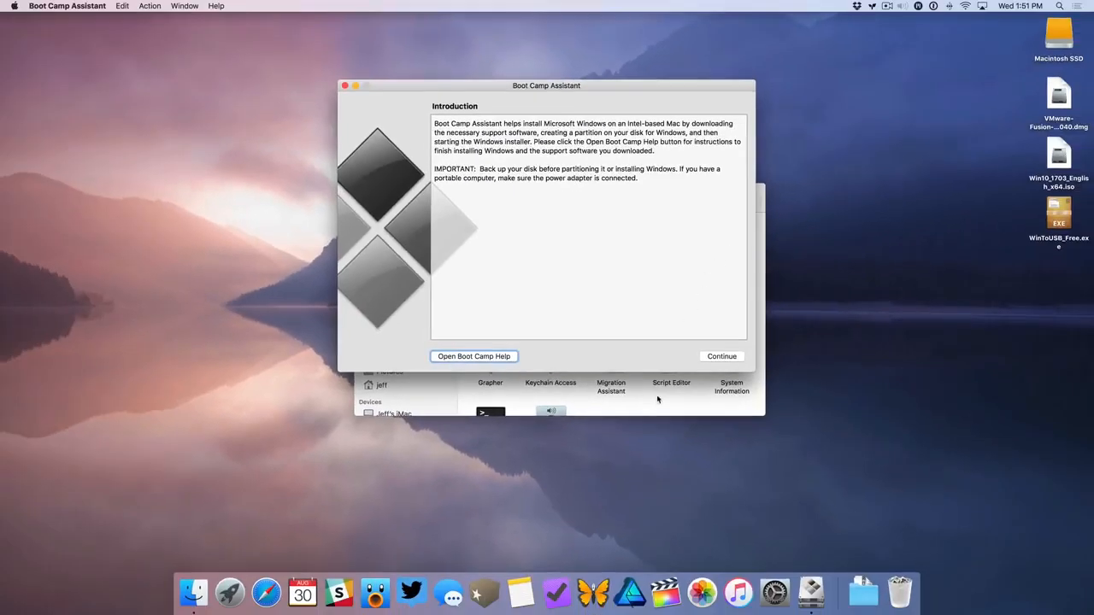
click(657, 399)
click(372, 190)
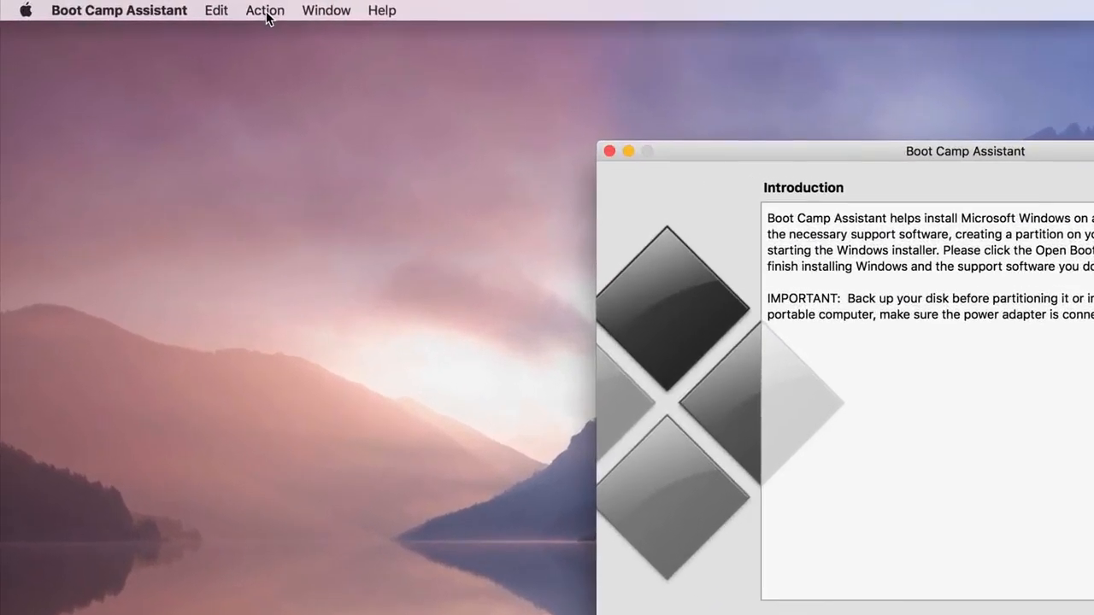
Download the Windows support software as WindowsSupport, saved to the Desktop
click(265, 12)
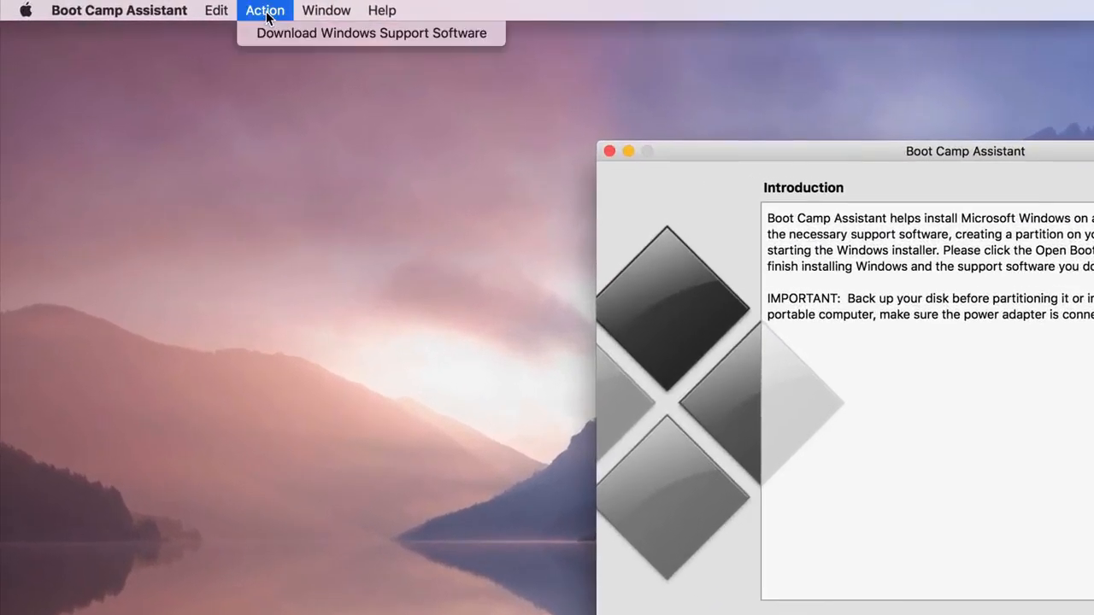
click(359, 34)
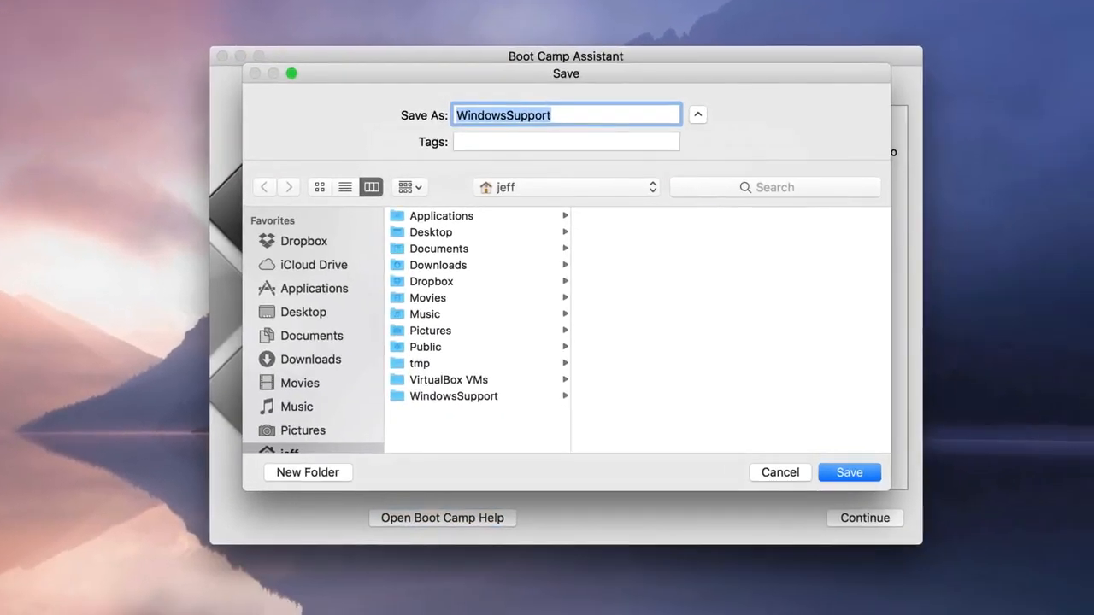
click(315, 313)
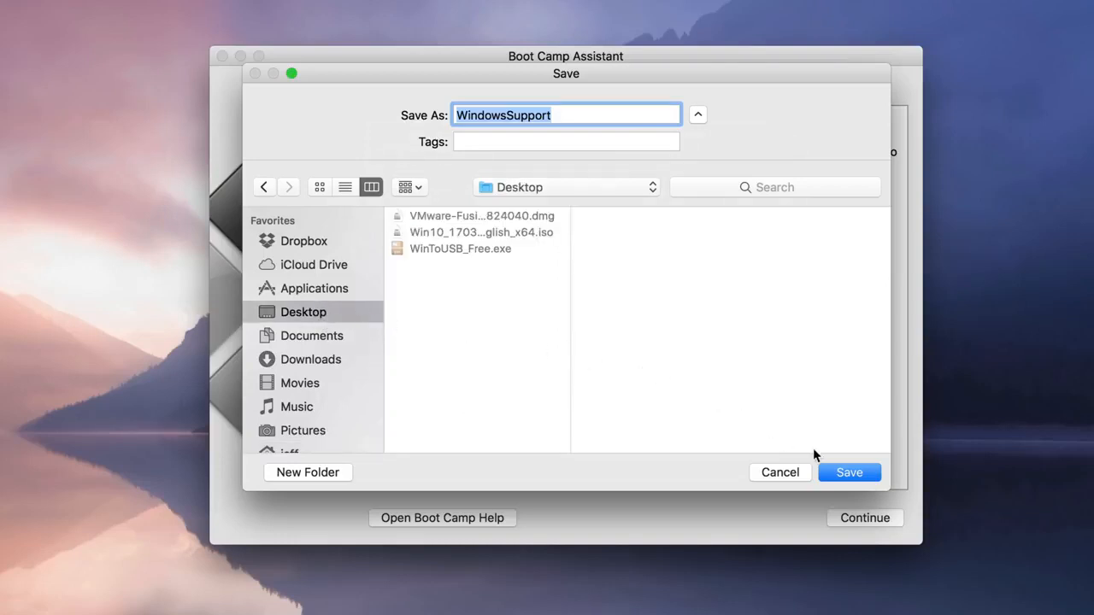
click(842, 475)
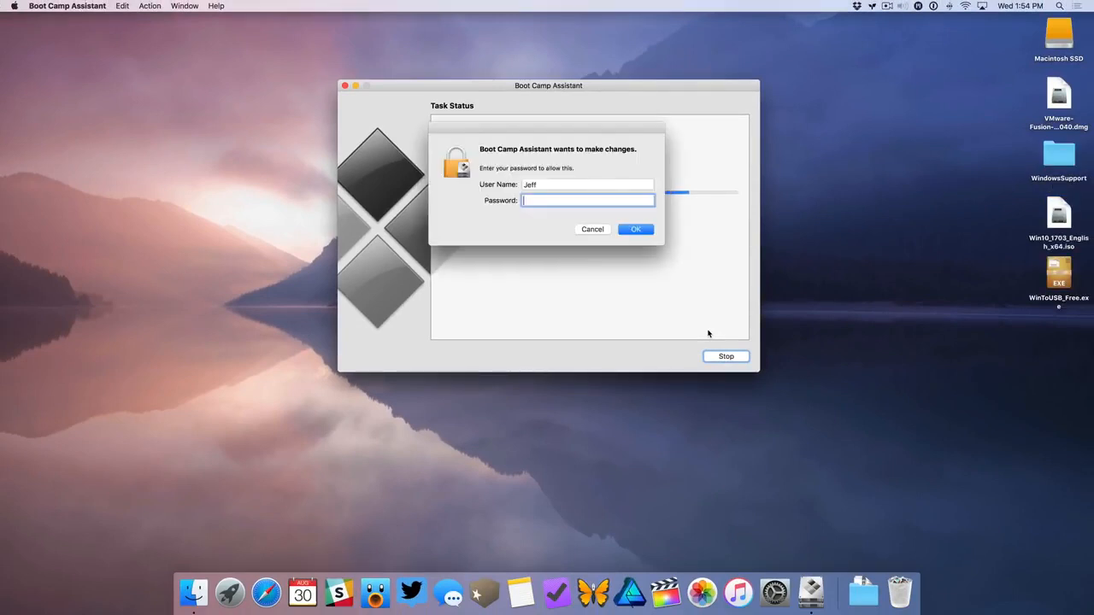
Authorize Boot Camp Assistant with the account password, then quit it and select the WindowsSupport folder on the desktop
text(••••••••)
key(Return)
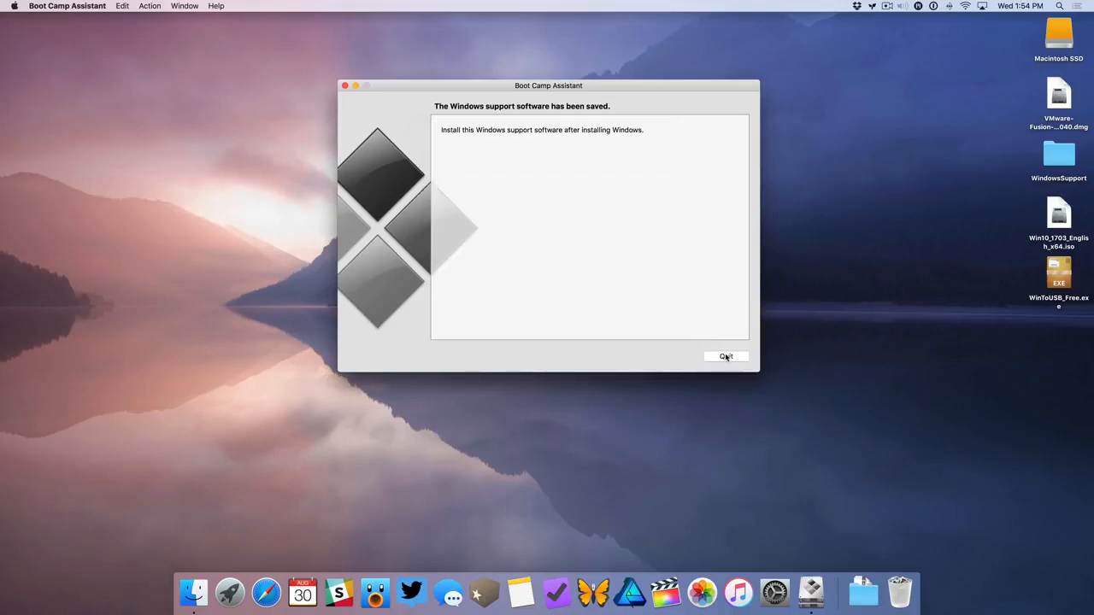
click(726, 357)
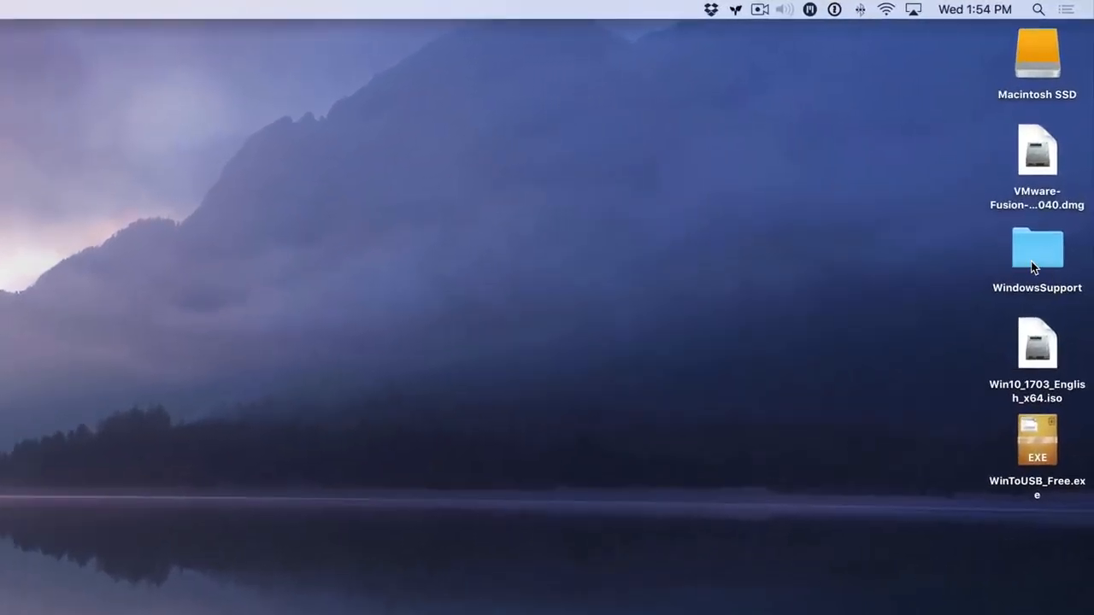
click(1055, 163)
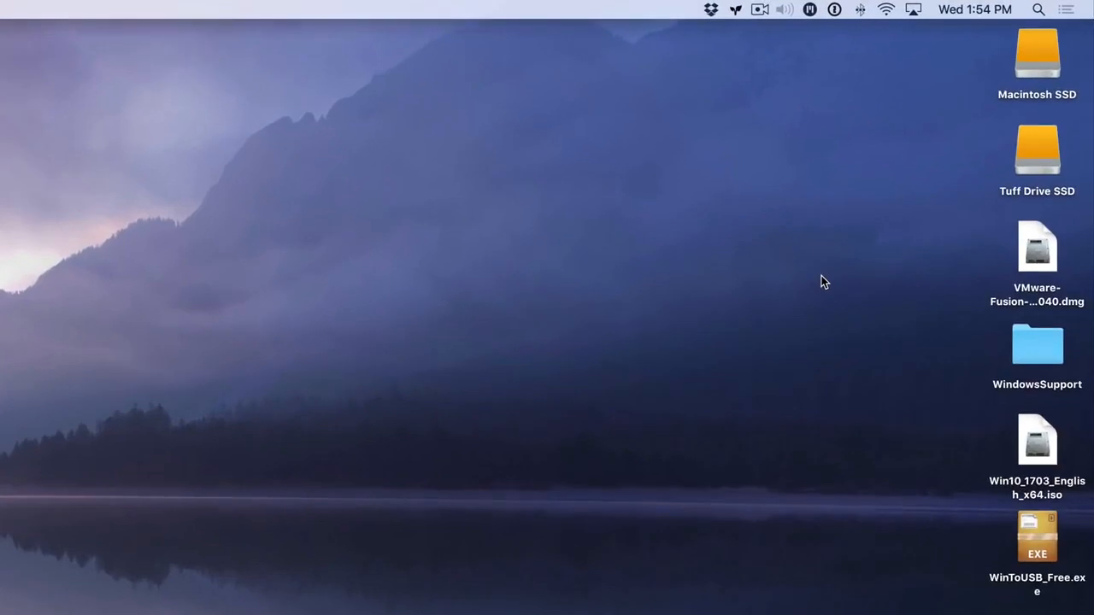
Select the Tuff Drive SSD on the desktop and launch Disk Utility from the Utilities folder in Applications
click(1020, 163)
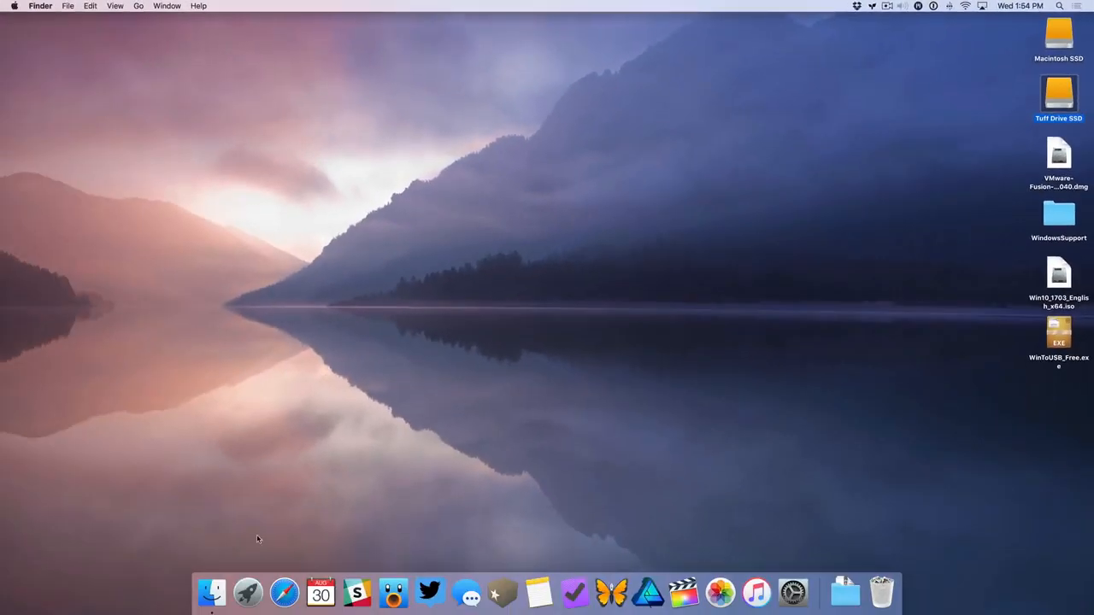
click(211, 592)
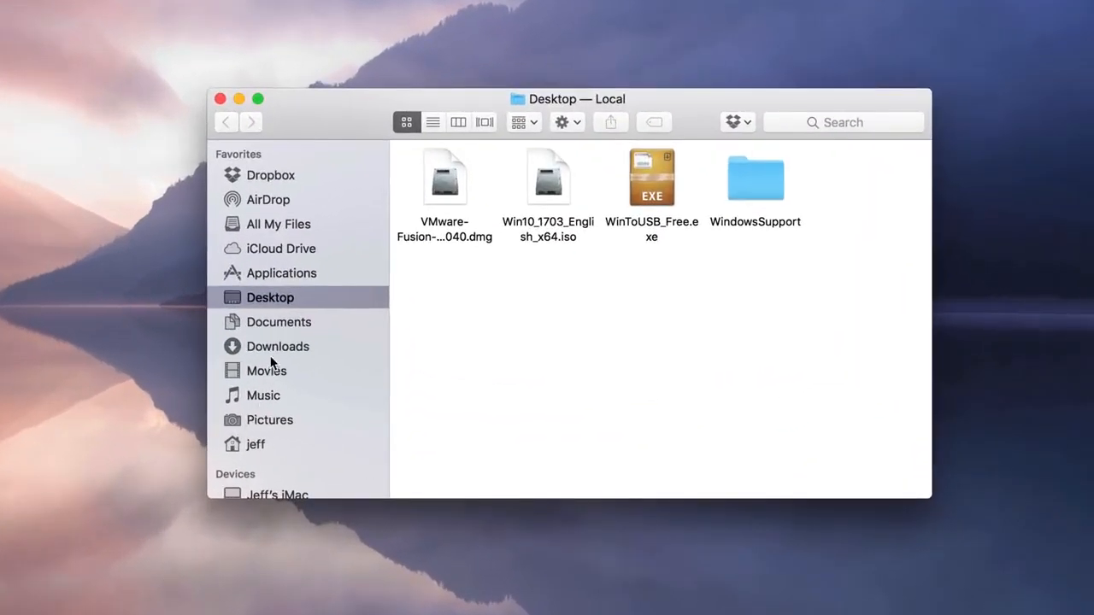
click(281, 274)
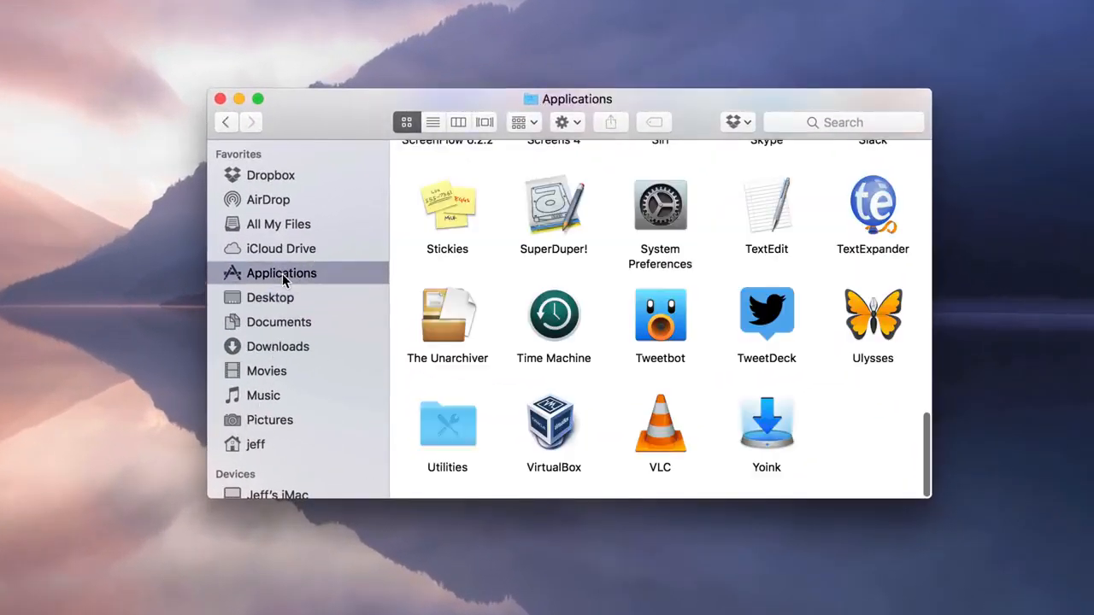
double_click(452, 420)
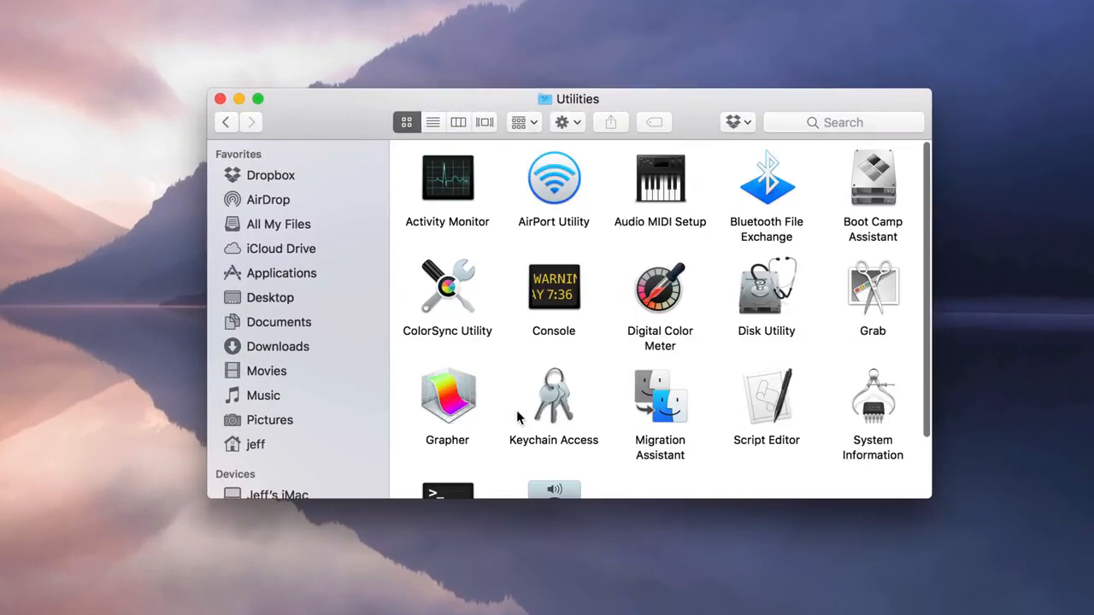
double_click(766, 295)
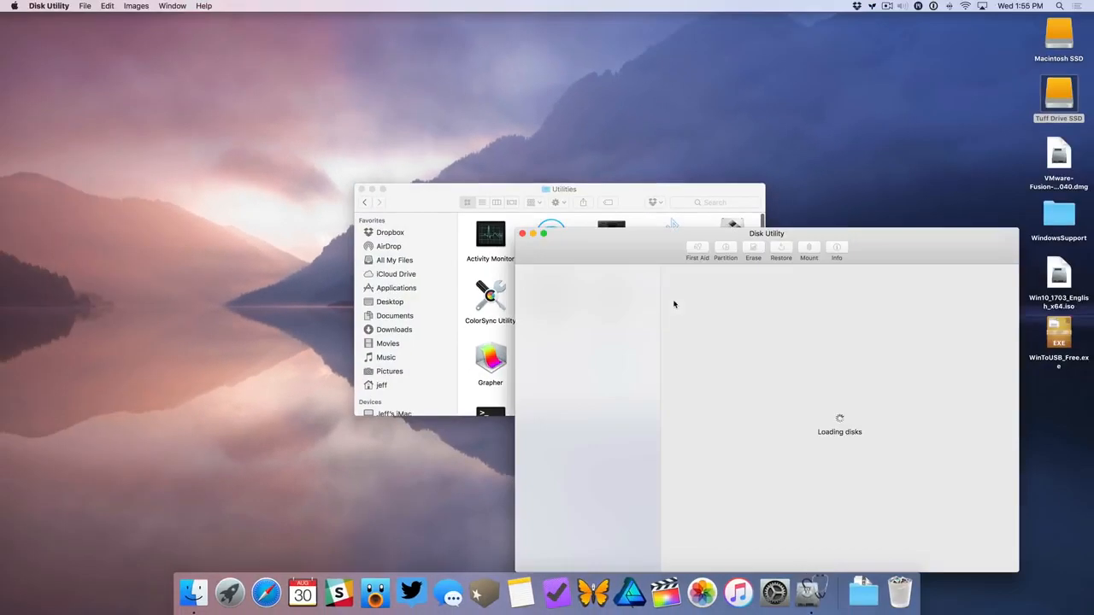
click(371, 188)
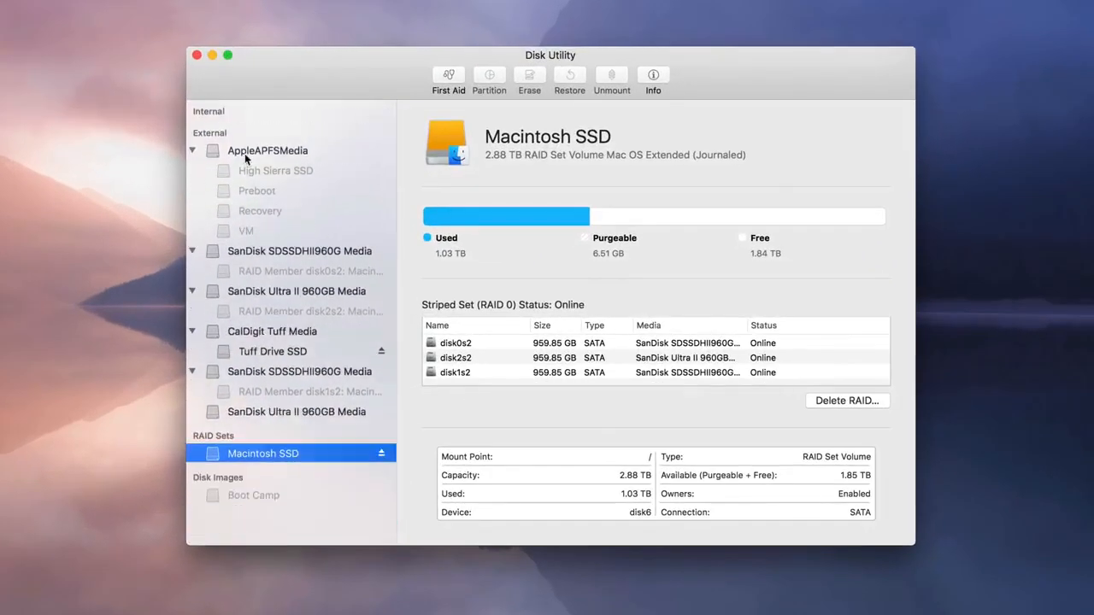
Erase CalDigit Tuff Media as Boot Camp in Mac OS Extended (Journaled) format with GUID Partition Map, then close Disk Utility
click(377, 295)
click(260, 214)
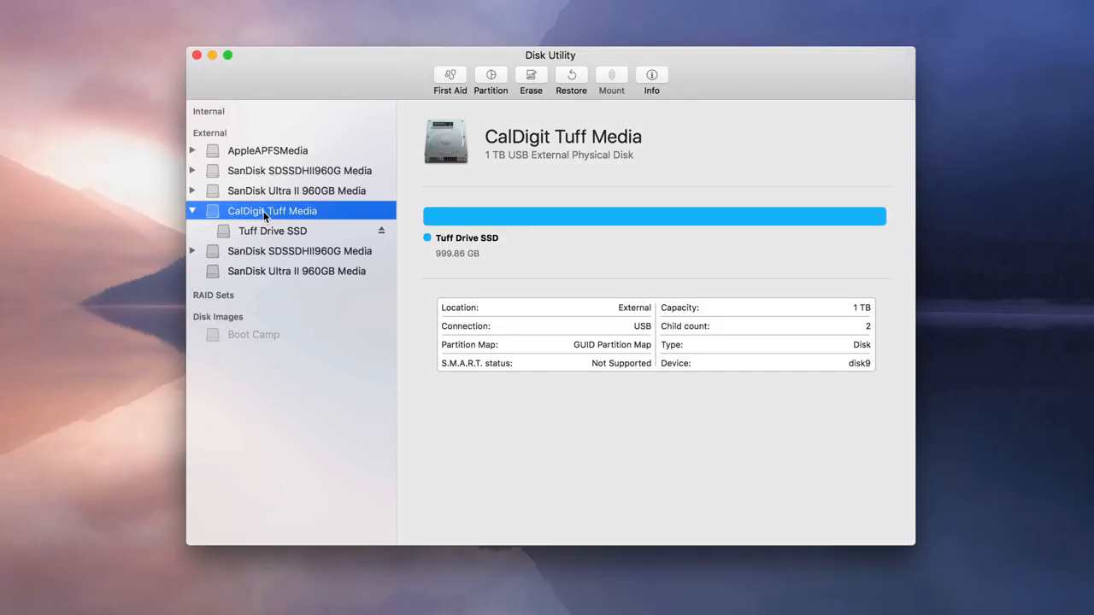
click(531, 76)
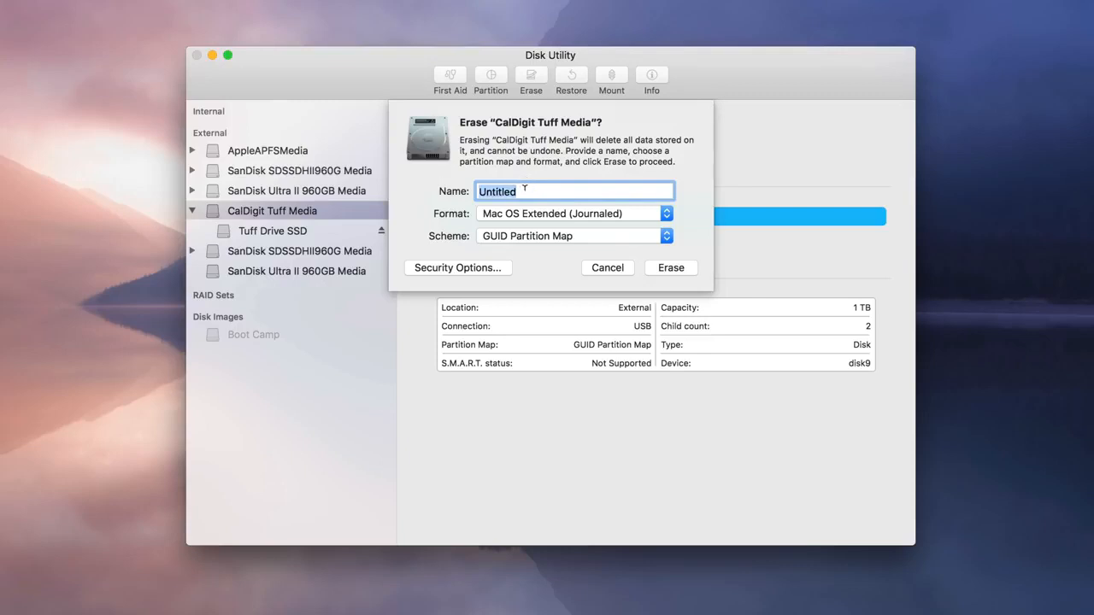
text(Boot Camp)
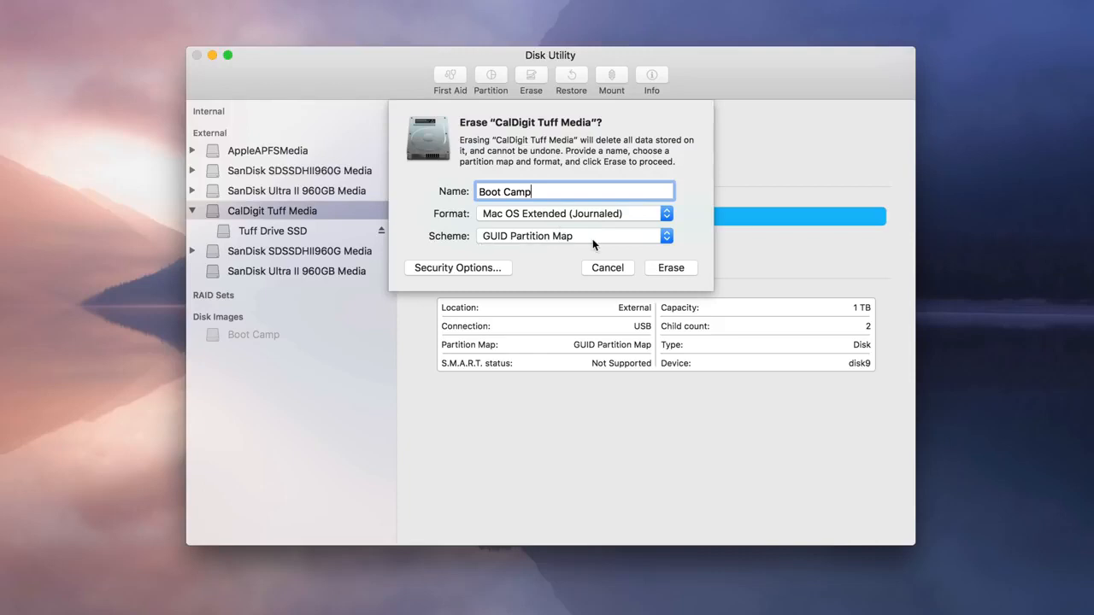
click(667, 267)
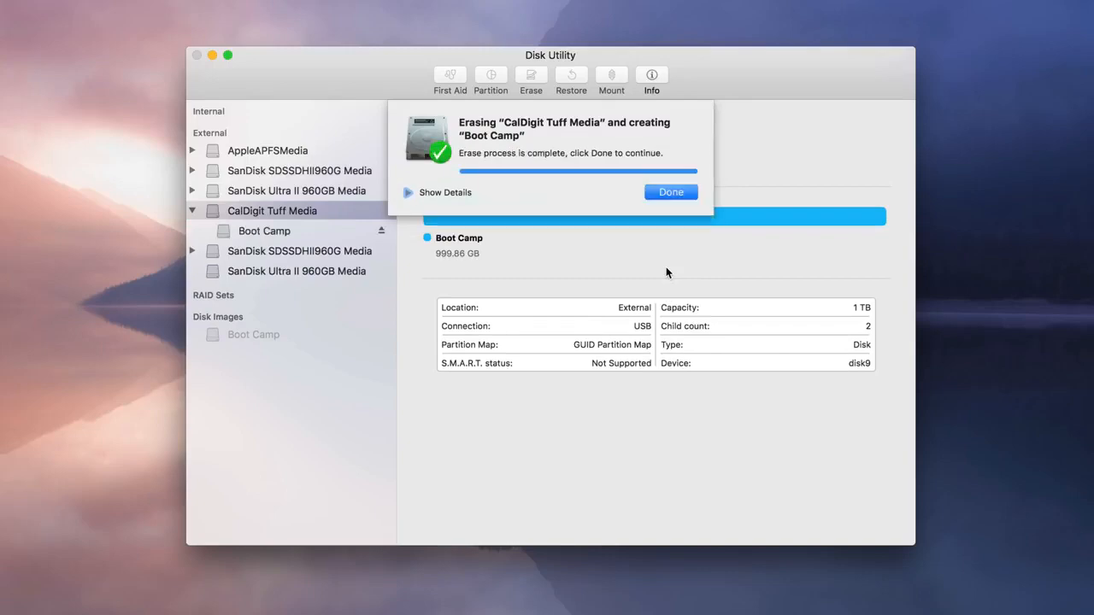
click(670, 191)
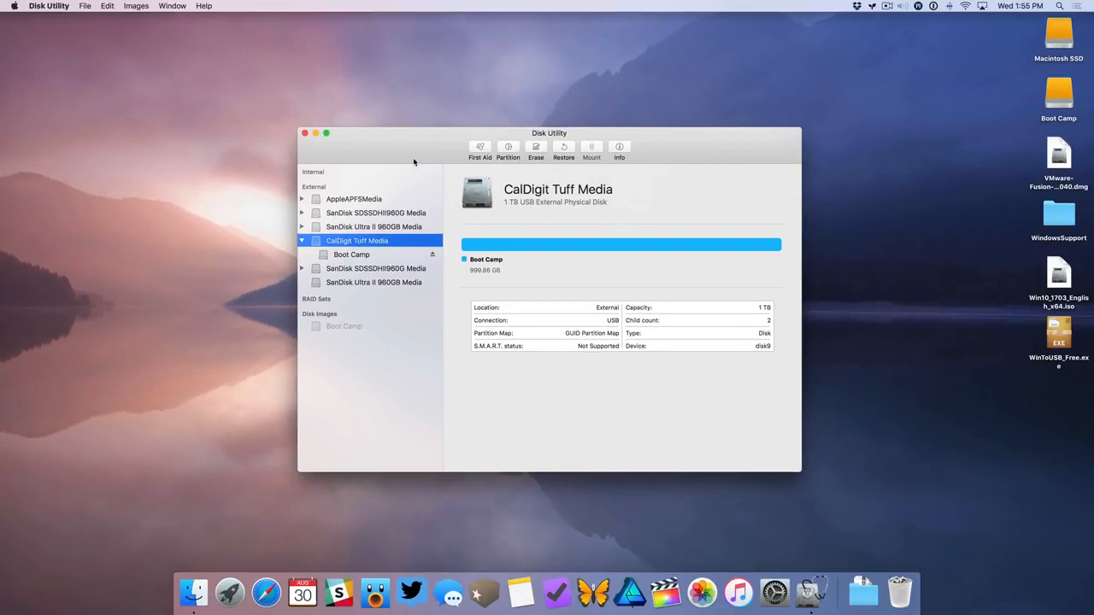
click(304, 134)
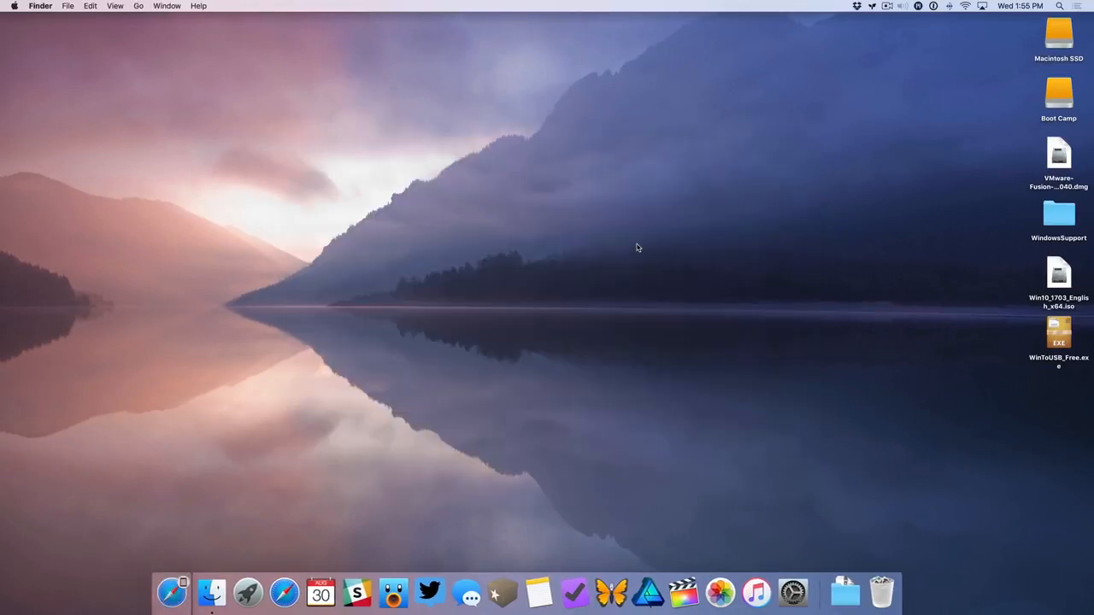
Open the VMware Fusion disk image on the desktop, launch the installer and authorize it with the account password
click(1053, 161)
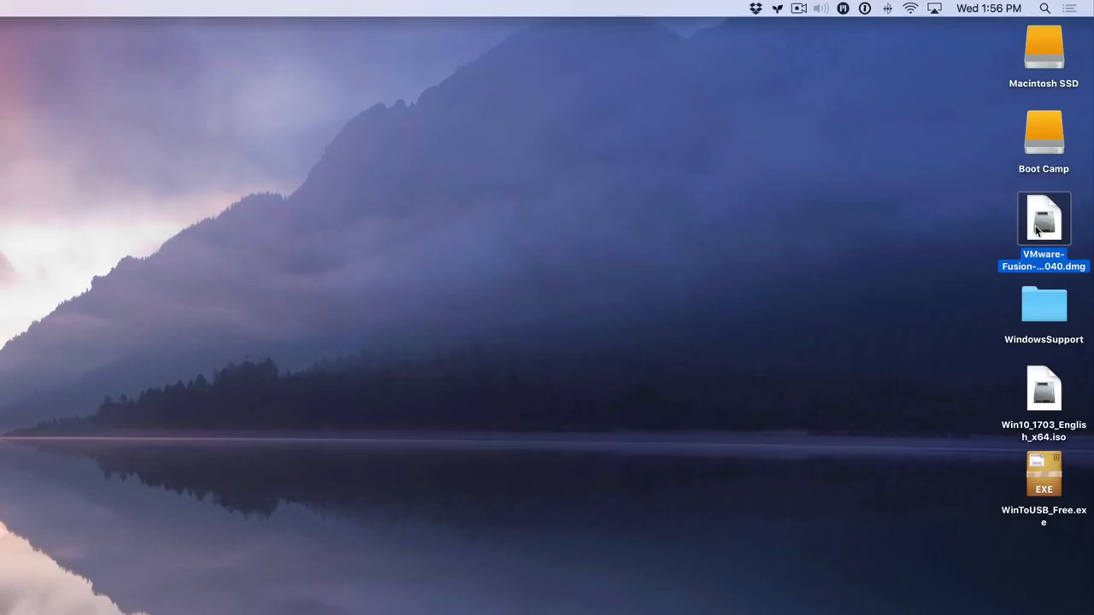
double_click(1037, 224)
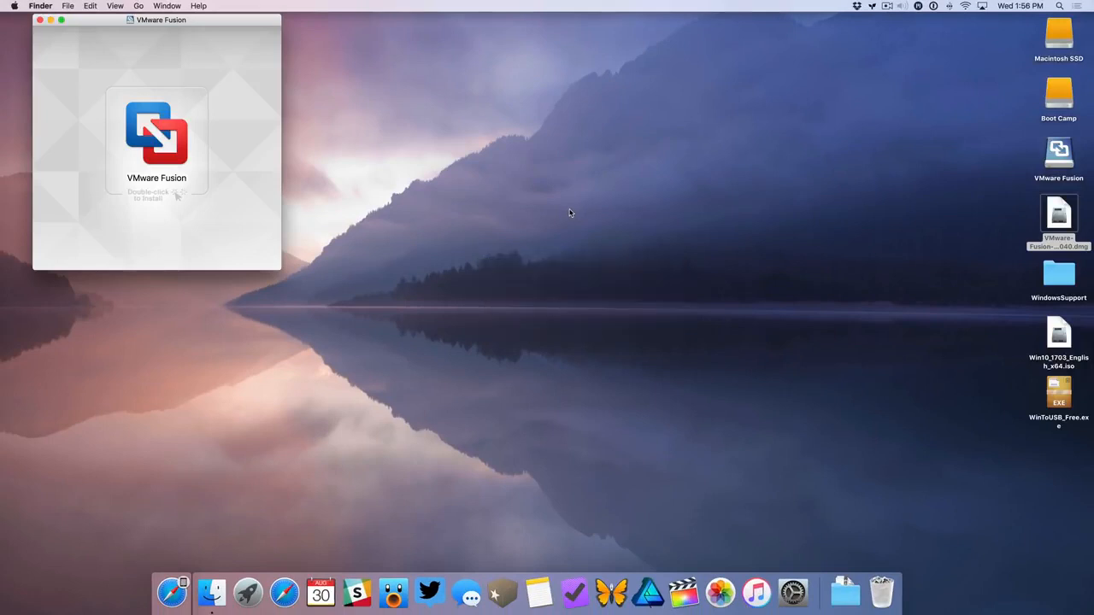
click(161, 144)
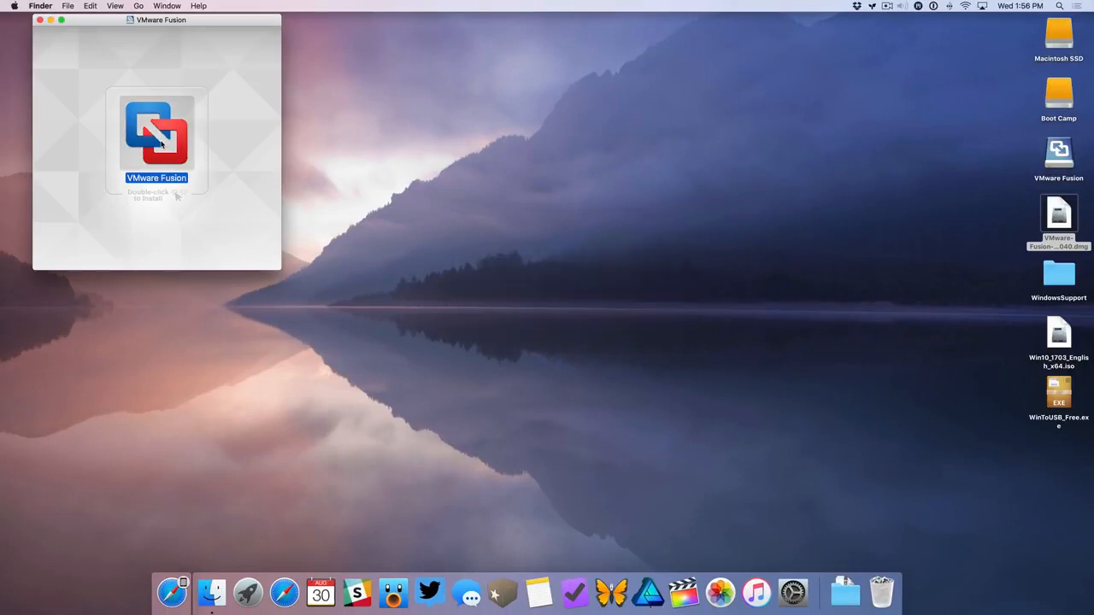
double_click(161, 143)
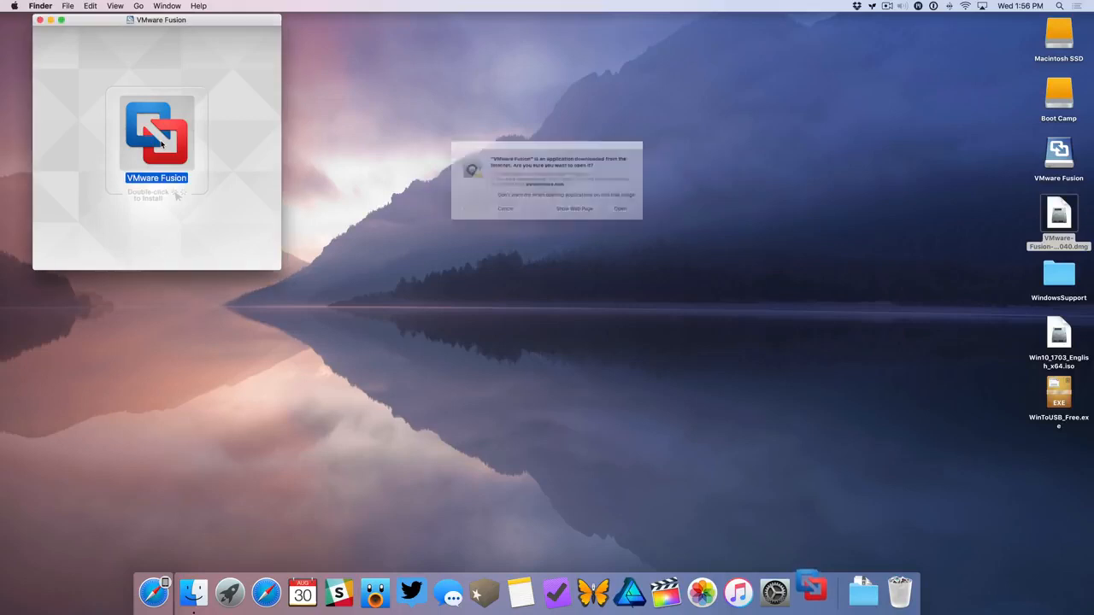
click(648, 222)
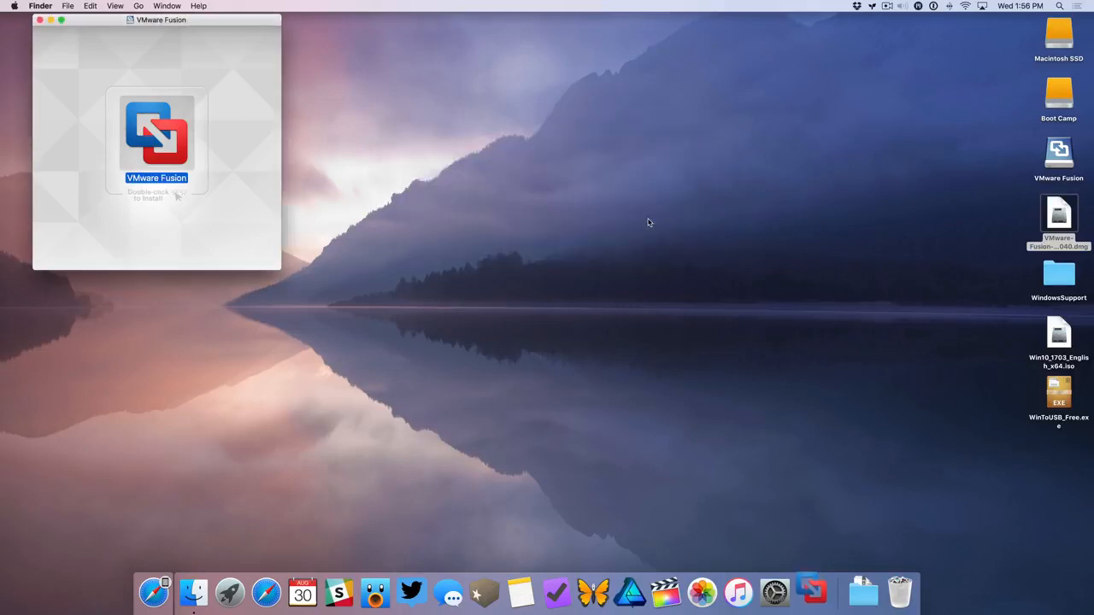
click(589, 211)
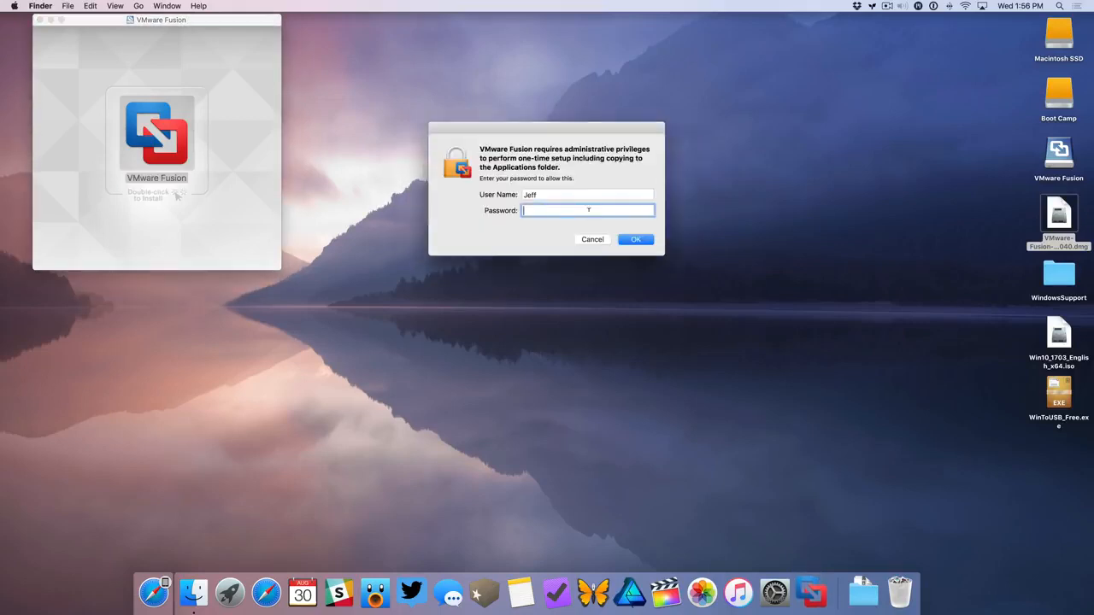
text(*********)
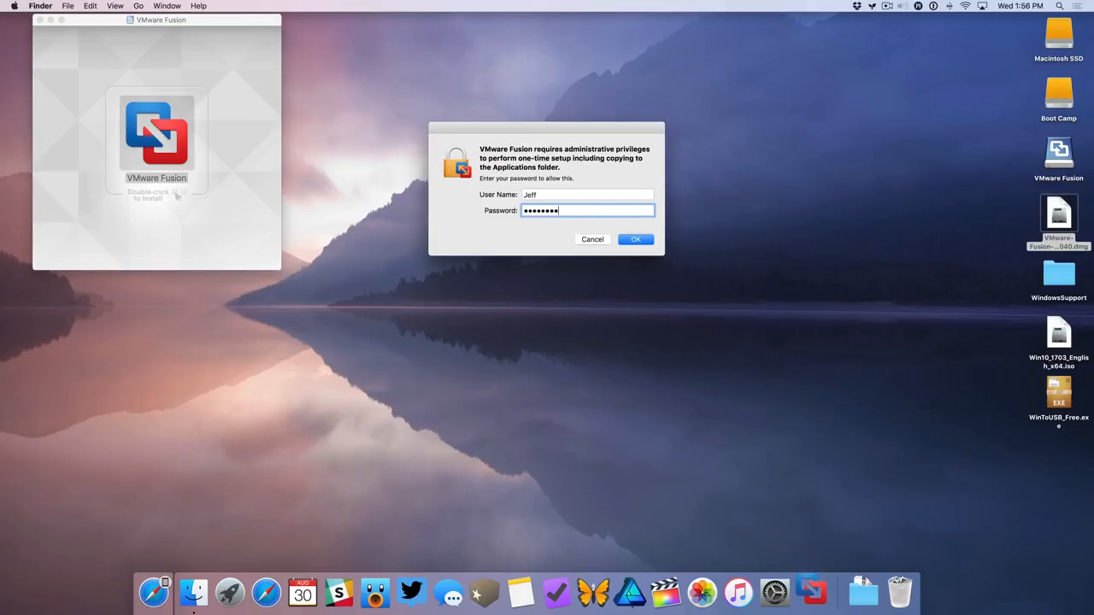
key(Return)
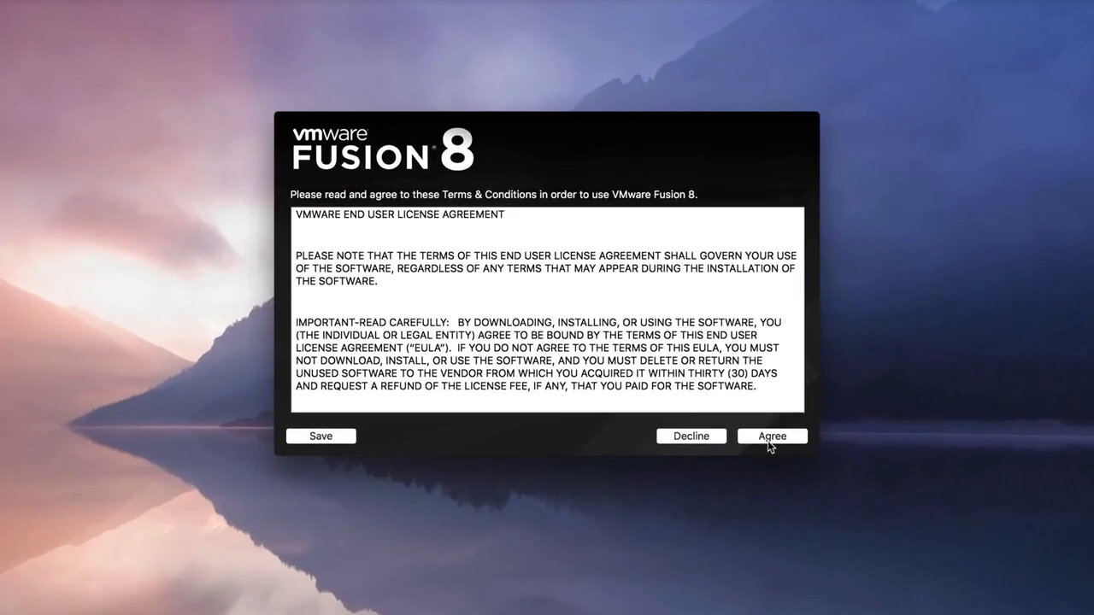
Accept the VMware Fusion 8 license agreement and request the 30-day trial of the standard edition with an email address
click(769, 439)
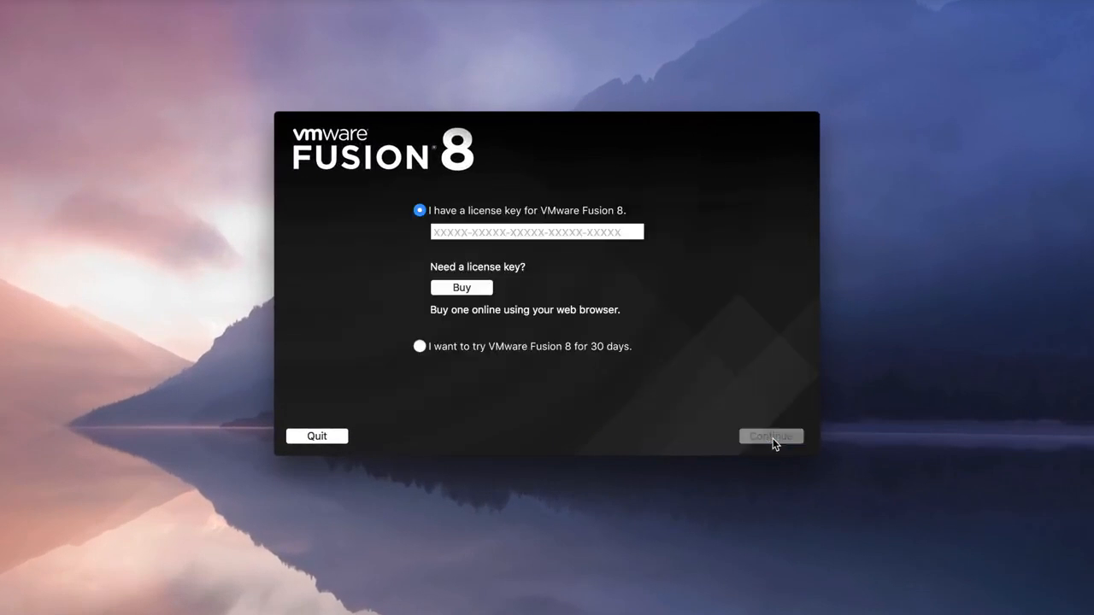
click(485, 348)
click(763, 437)
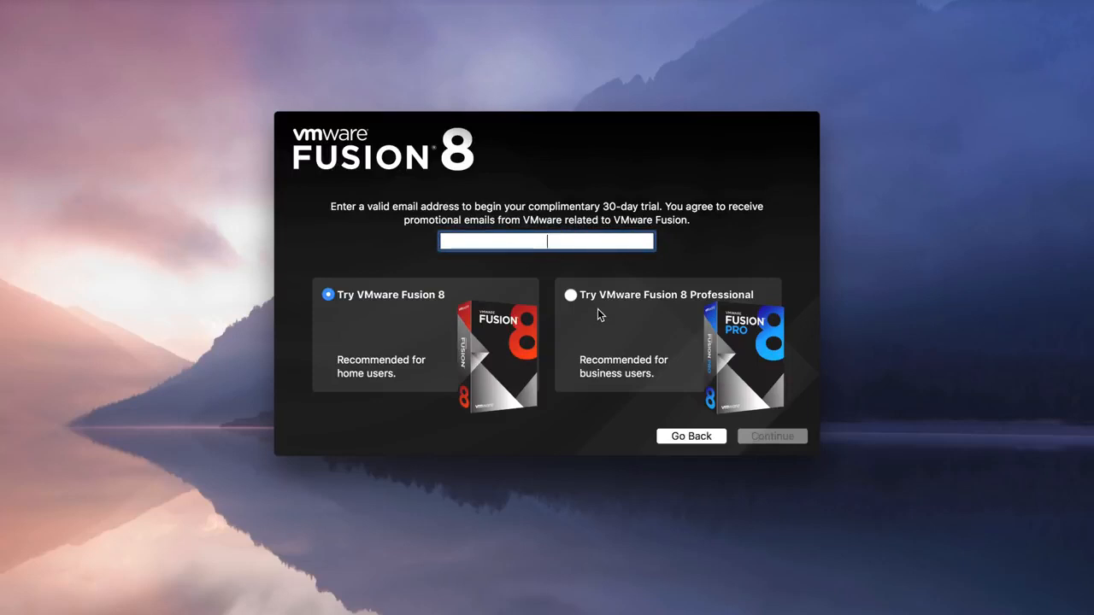
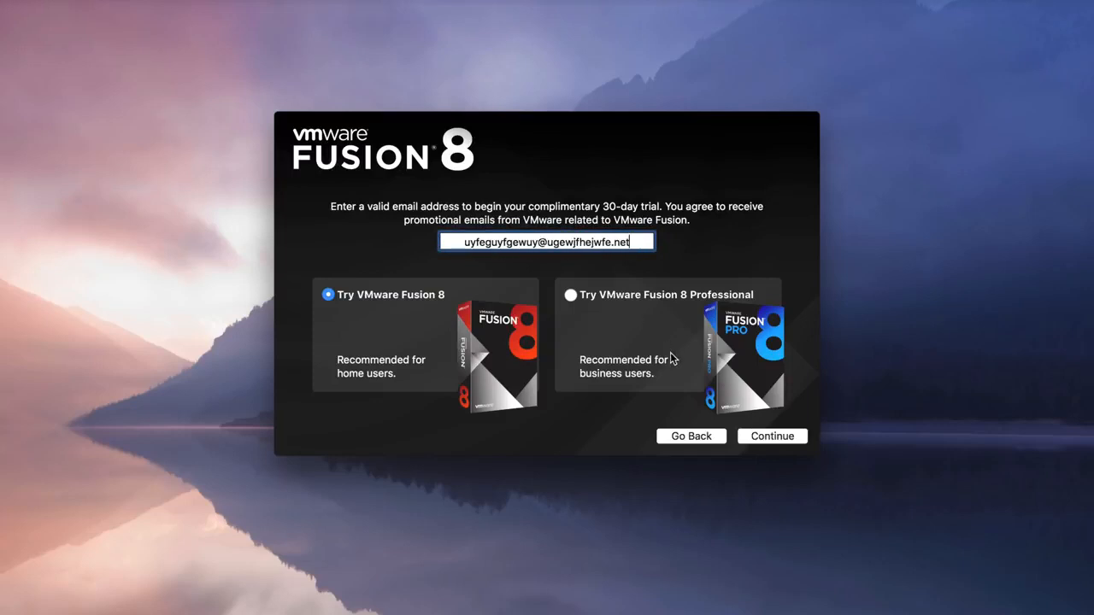
click(772, 437)
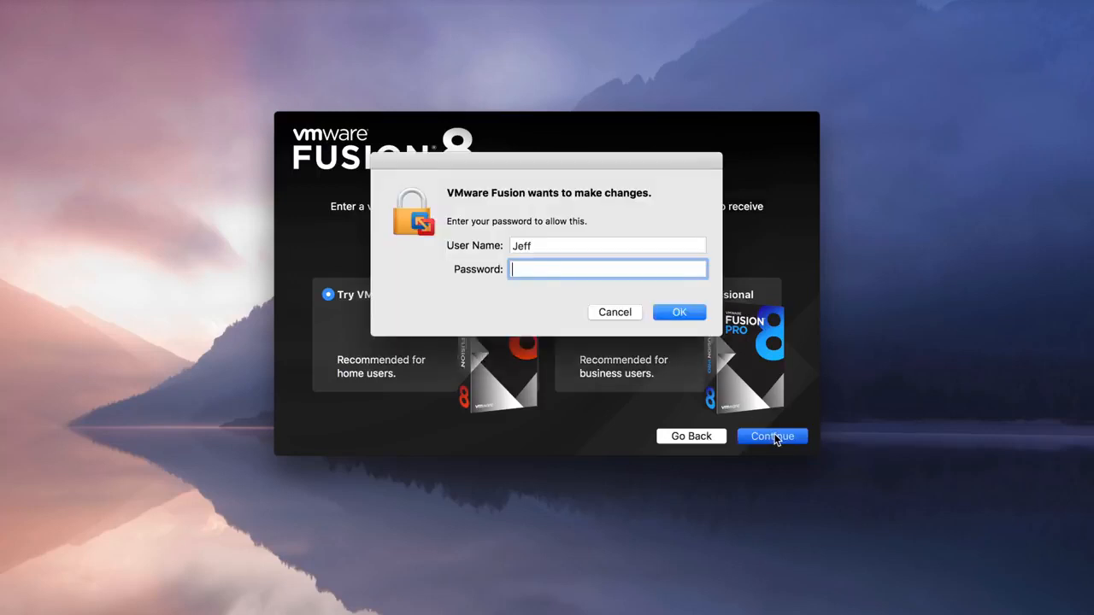
Authorize VMware Fusion's changes with the account password and finish setup with the product improvement option turned off
text(*********)
key(Return)
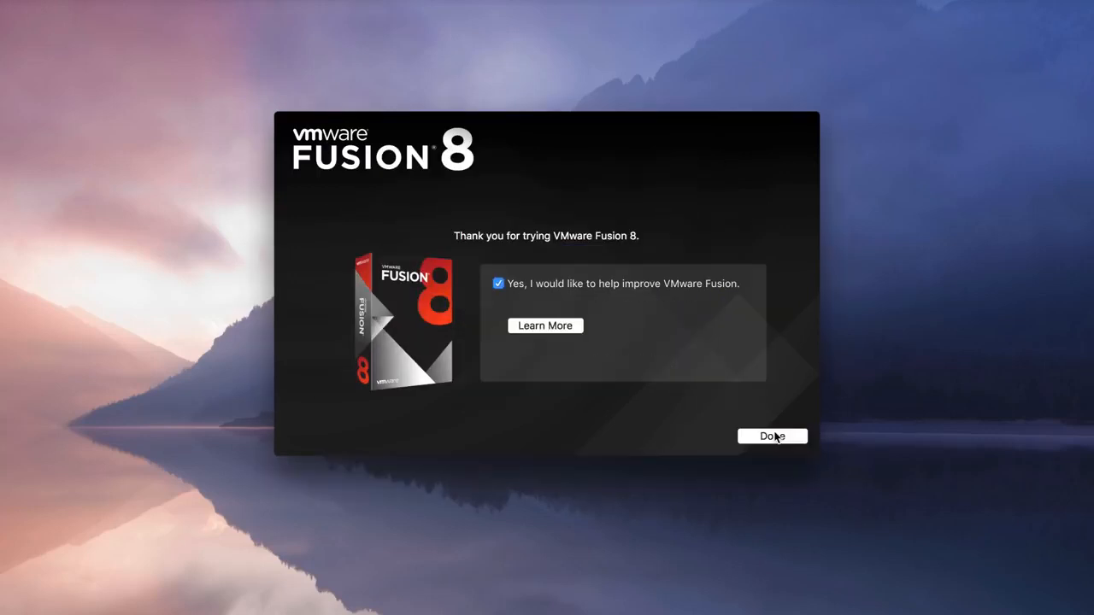
click(520, 285)
click(772, 438)
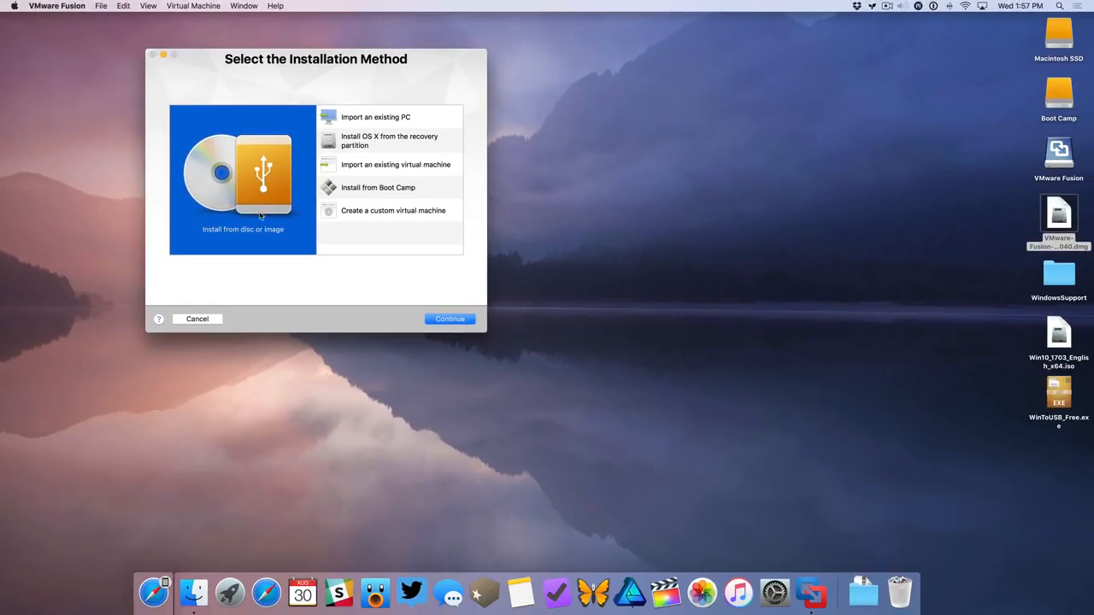
Start a new virtual machine installed from disc or image, using Win10_1703_English_x64.iso from the desktop
click(450, 319)
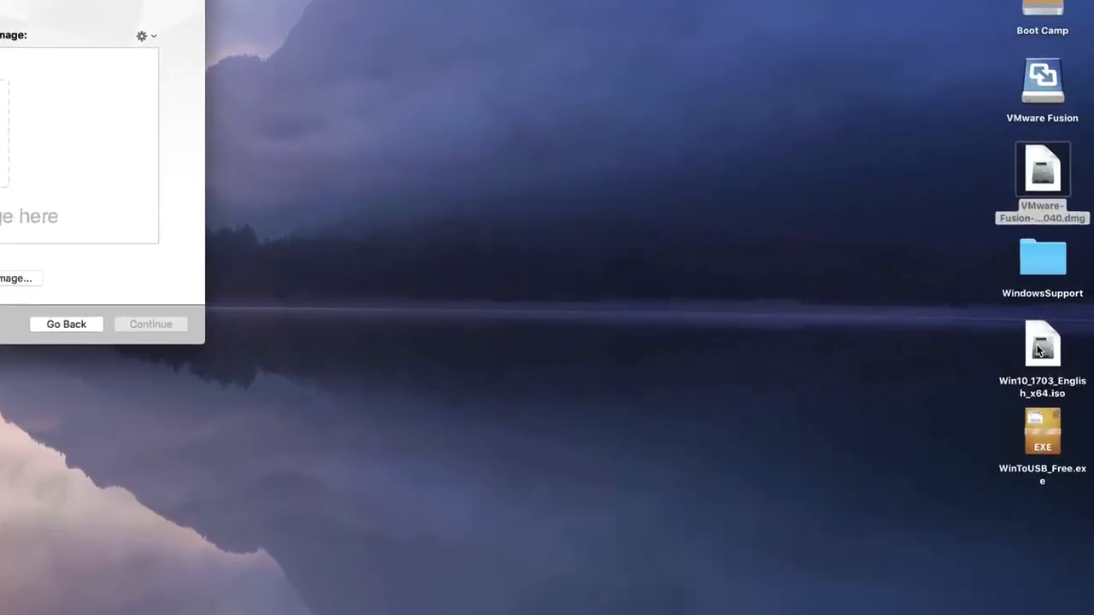
click(1039, 346)
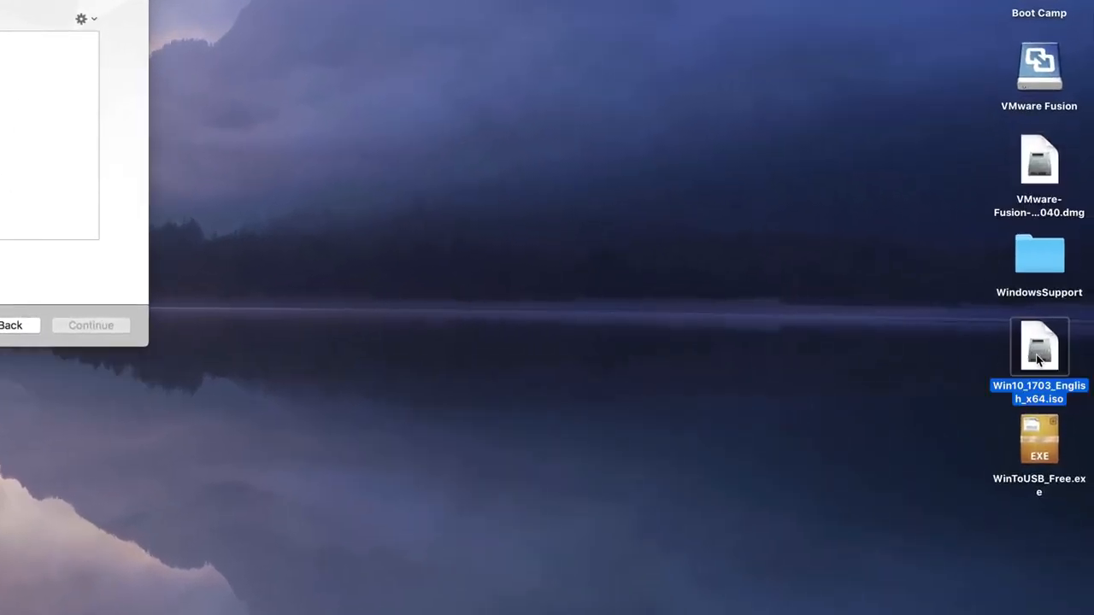
drag(1039, 348, 588, 324)
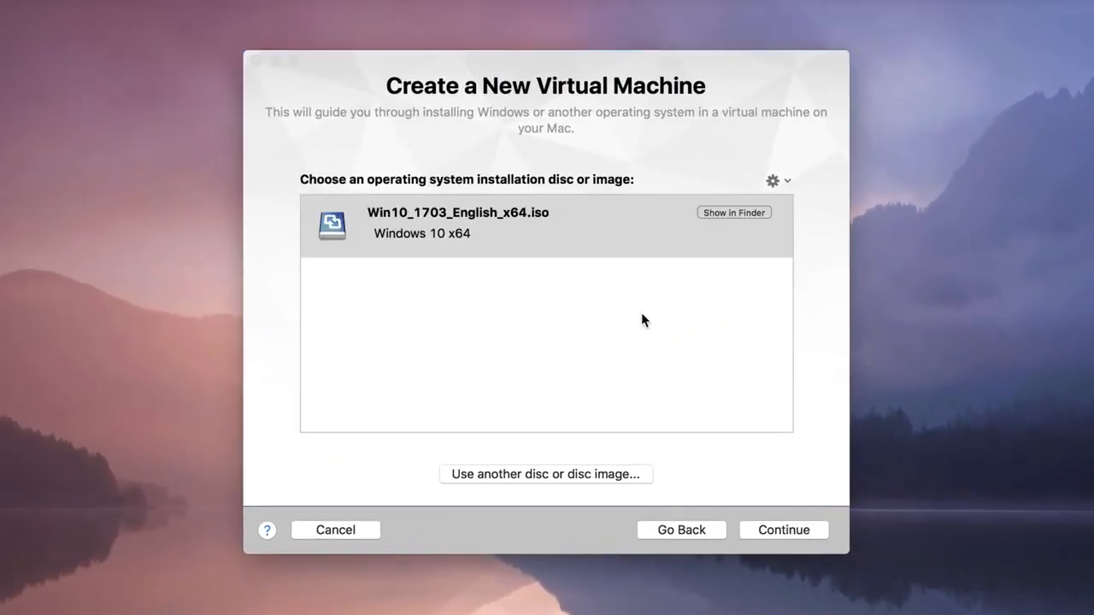
click(808, 521)
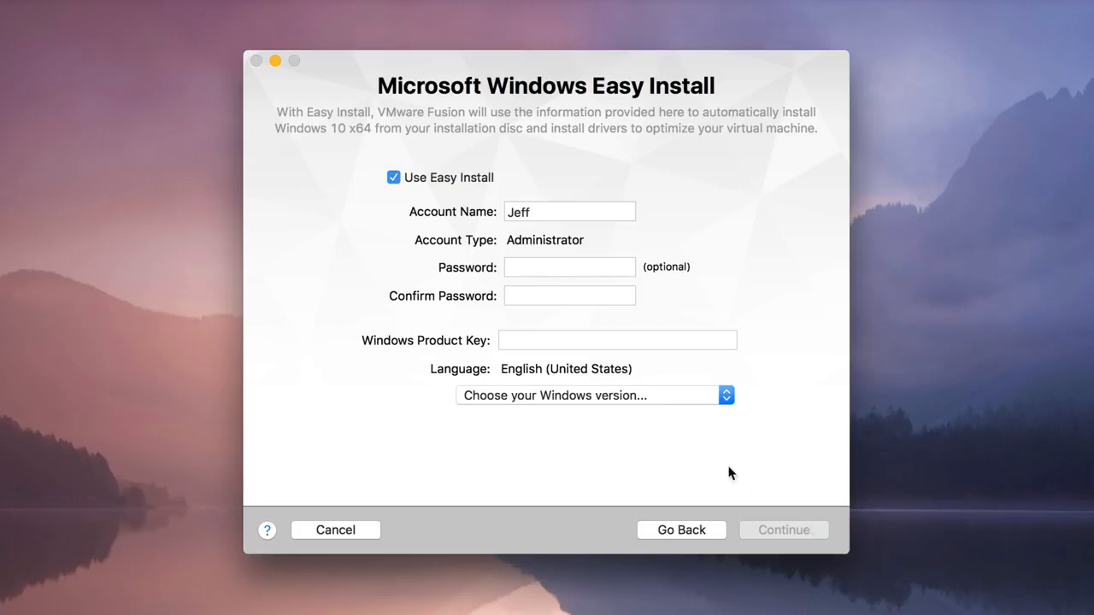
Choose Windows 10 Pro for Easy Install and continue without a product key
click(588, 395)
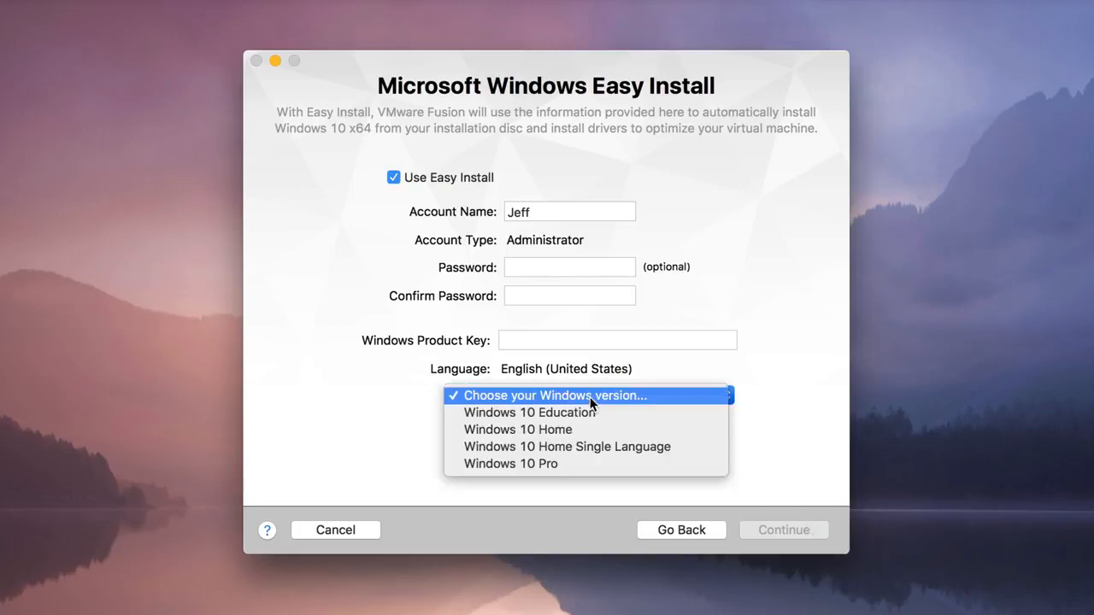
click(601, 464)
click(802, 526)
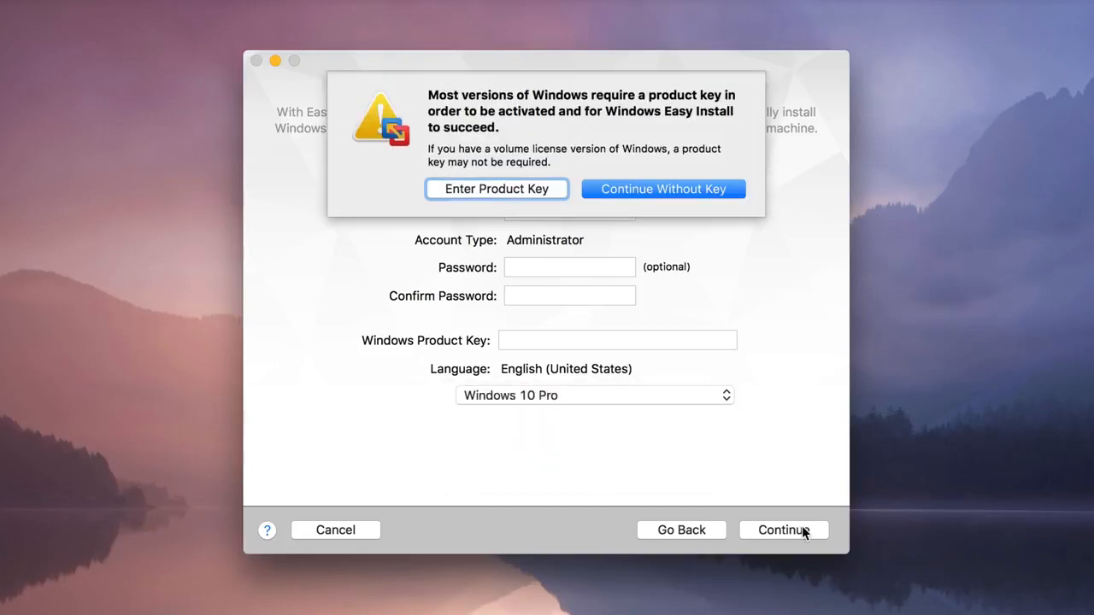
click(684, 194)
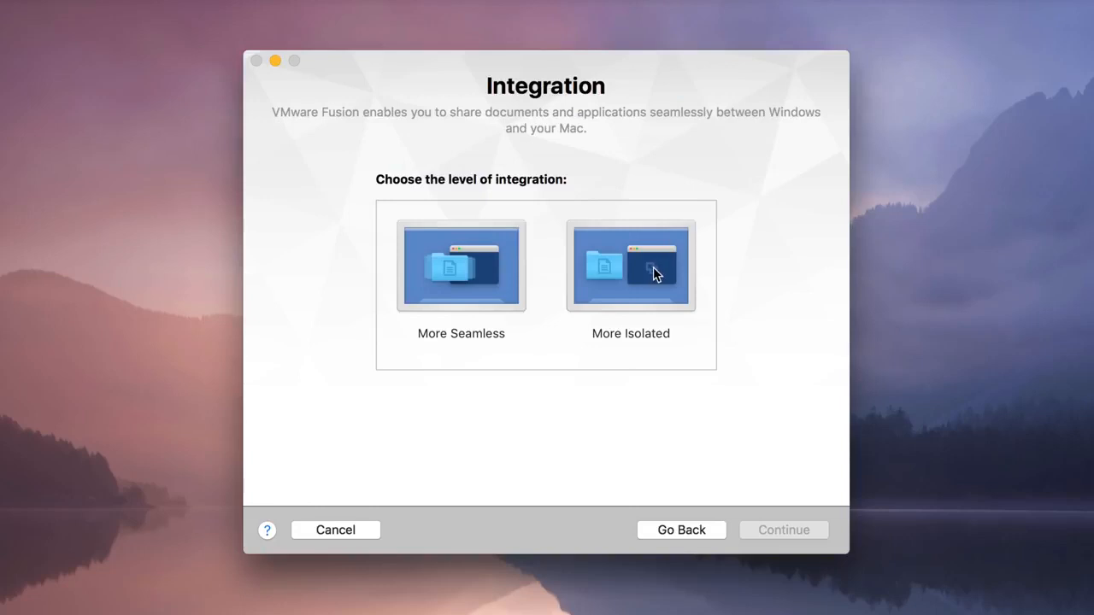
Set the integration level to More Isolated and save the virtual machine as Windows 10 x64 in Virtual Machines
click(652, 272)
click(786, 528)
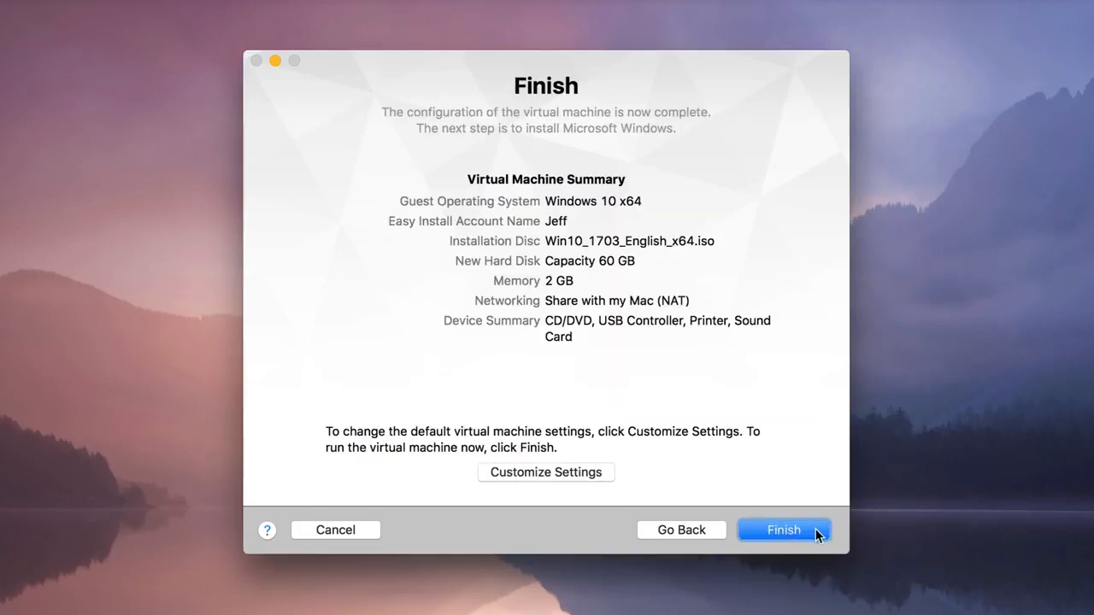
click(815, 530)
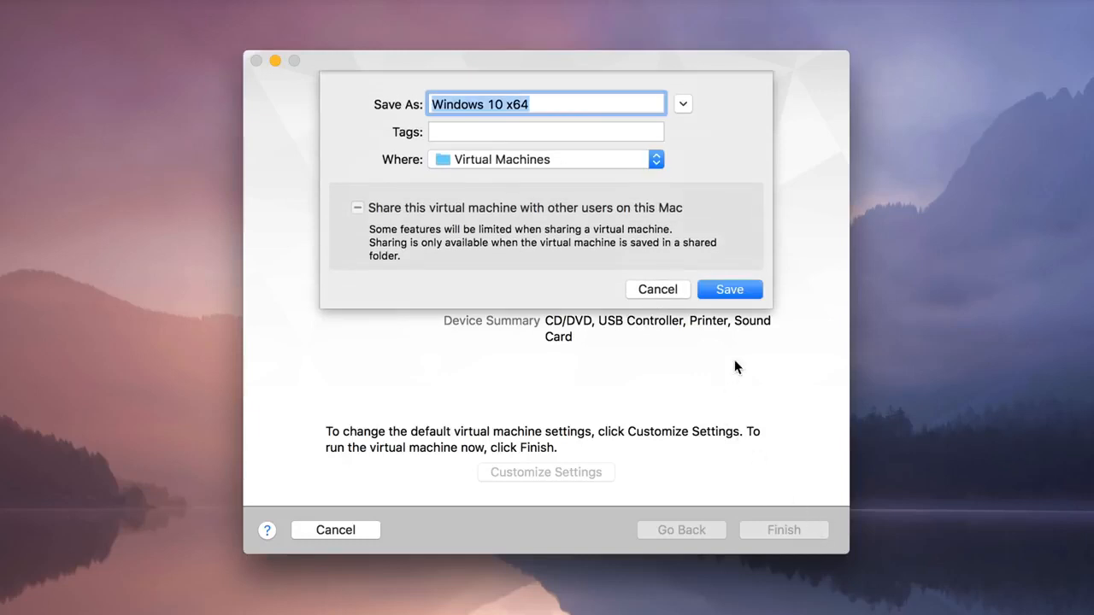
click(733, 291)
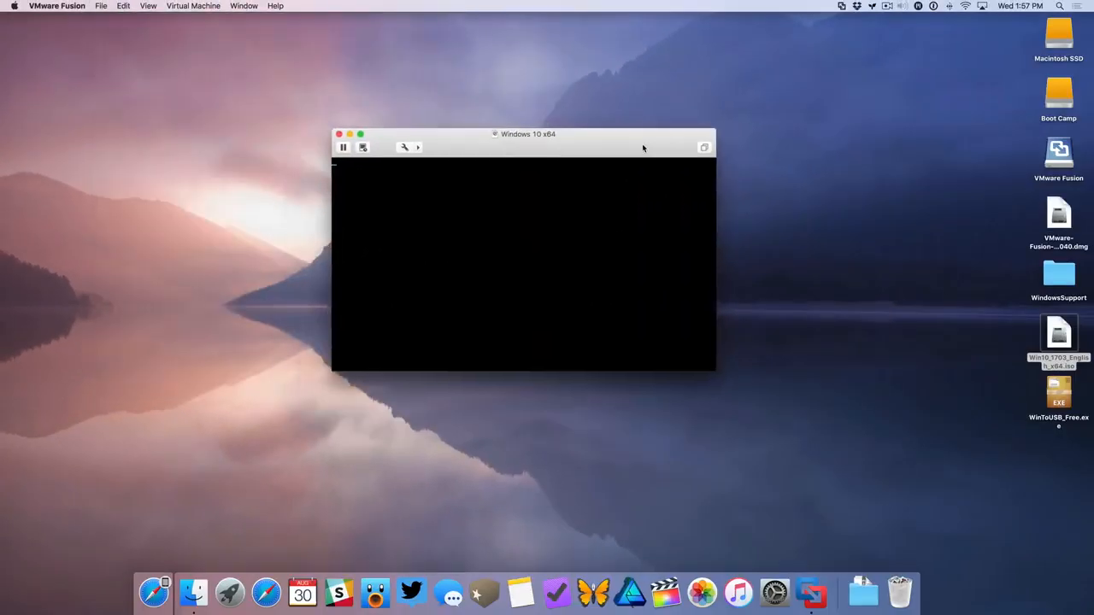
Allow the Windows PC to be discoverable on the network and permanently dismiss the McAfee AntiVirus Plus offer
drag(641, 146, 575, 96)
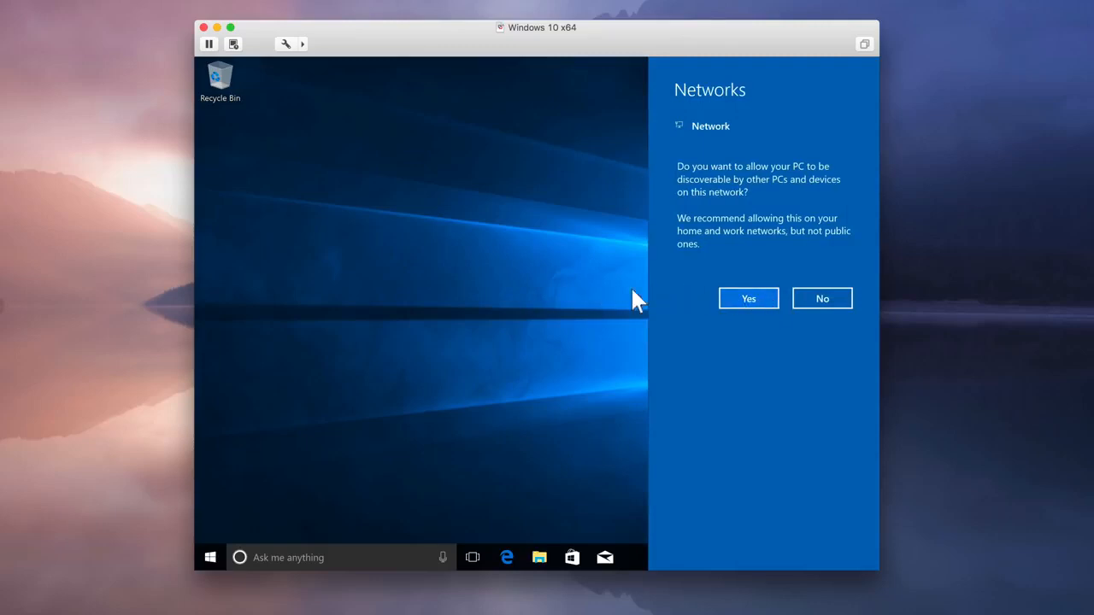
click(764, 300)
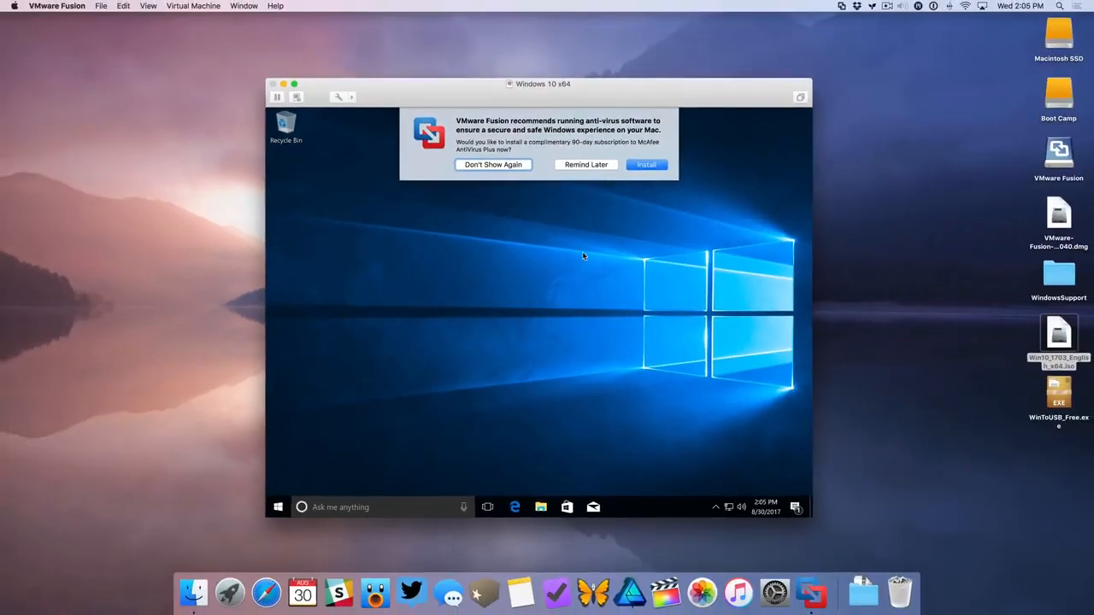
click(496, 165)
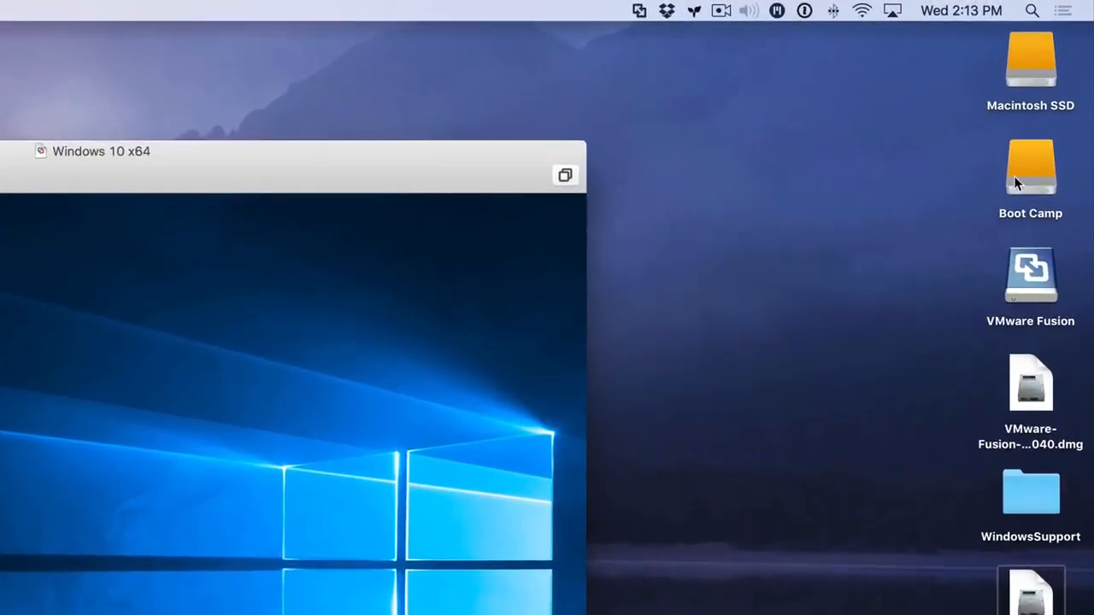
Eject the Boot Camp drive from the Mac and connect the CalDigit Tuff to Windows
right_click(1028, 178)
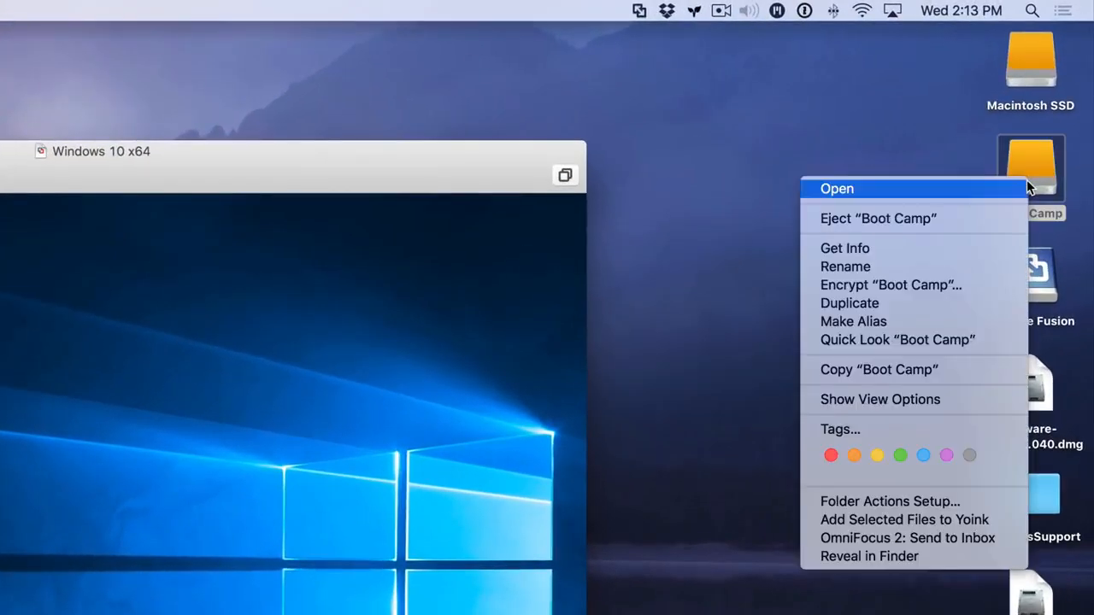
click(963, 220)
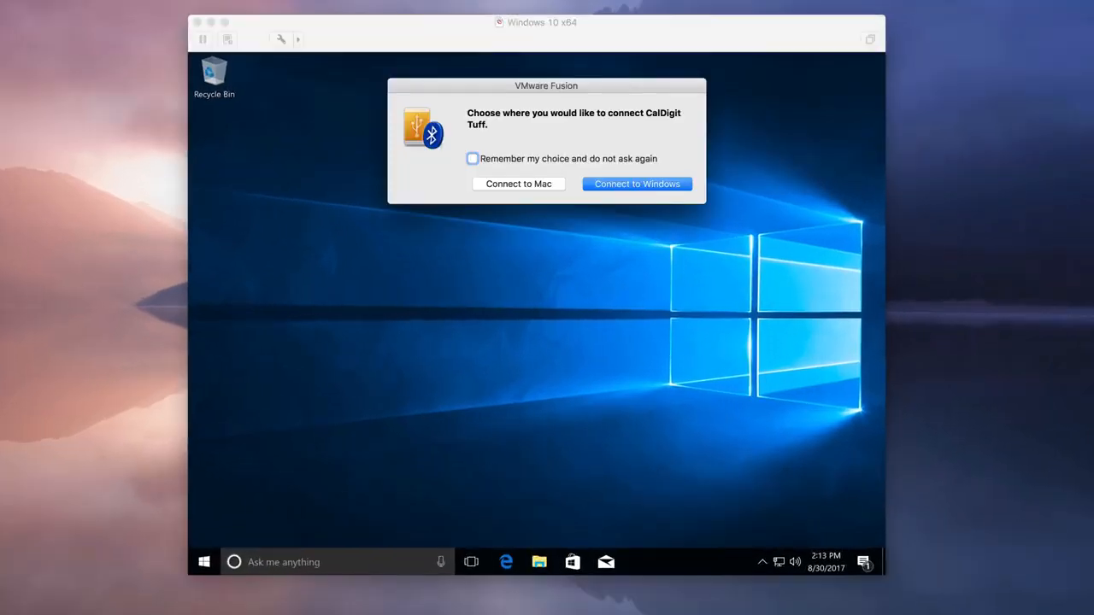
click(641, 185)
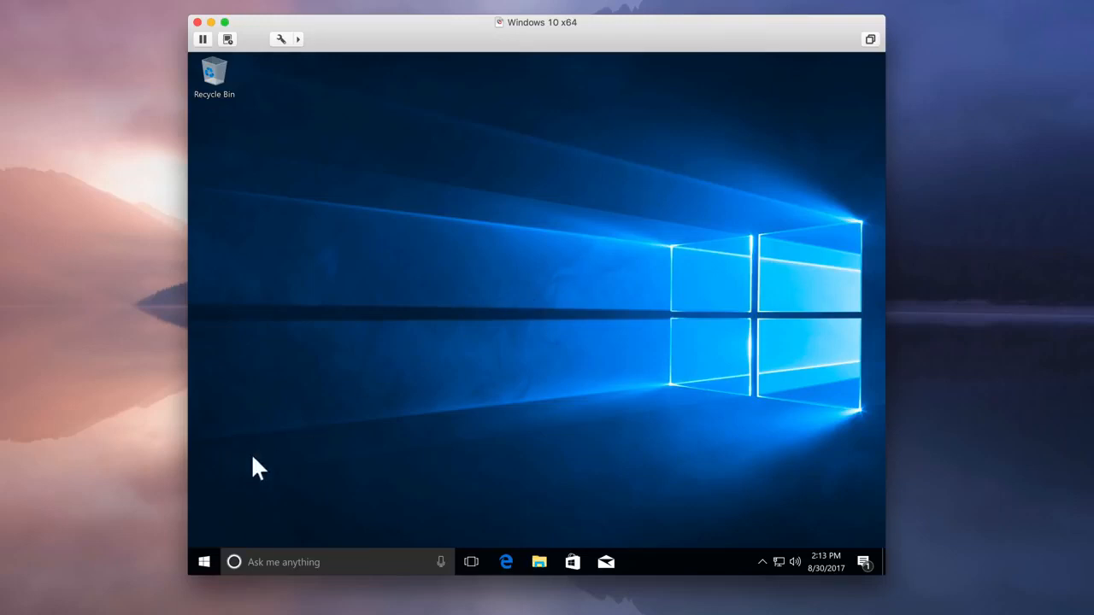
In Windows Disk Management, delete the 931.19 GB primary partition on Disk 1
right_click(207, 561)
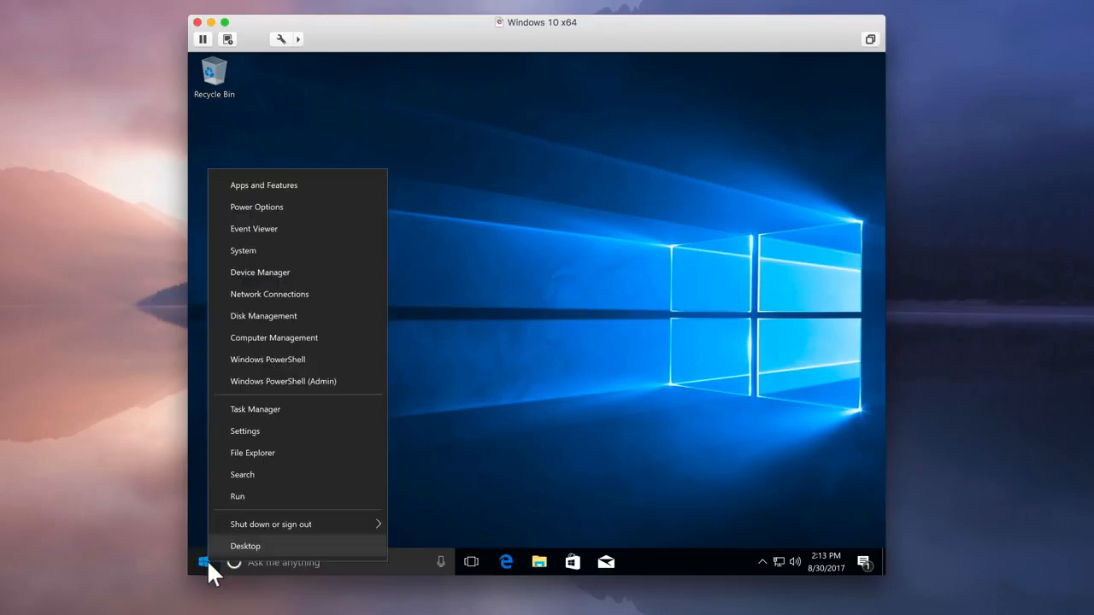
click(317, 325)
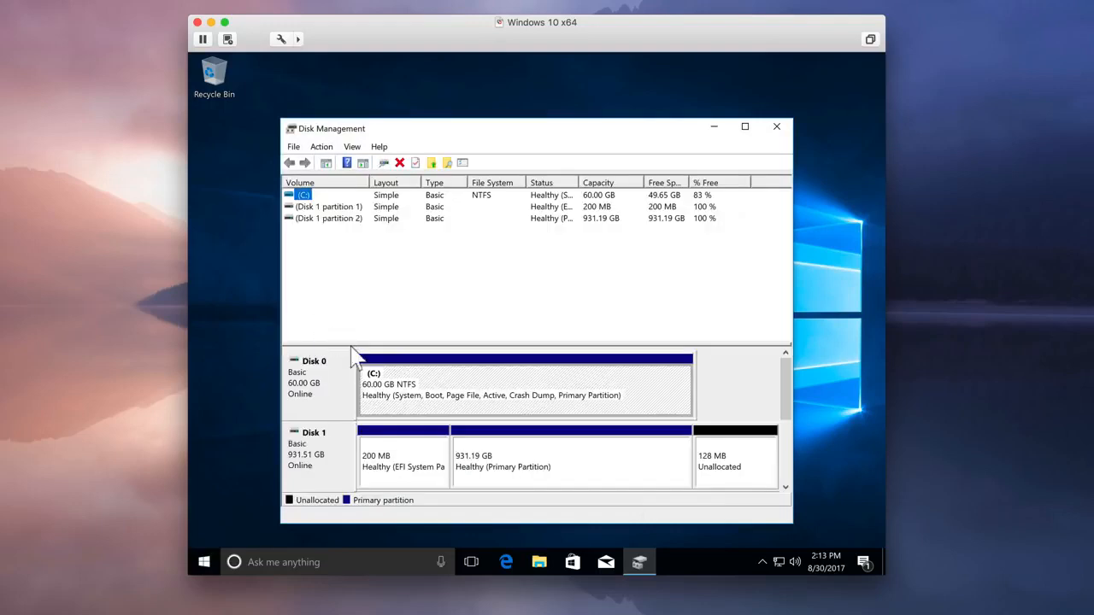
click(428, 460)
click(552, 459)
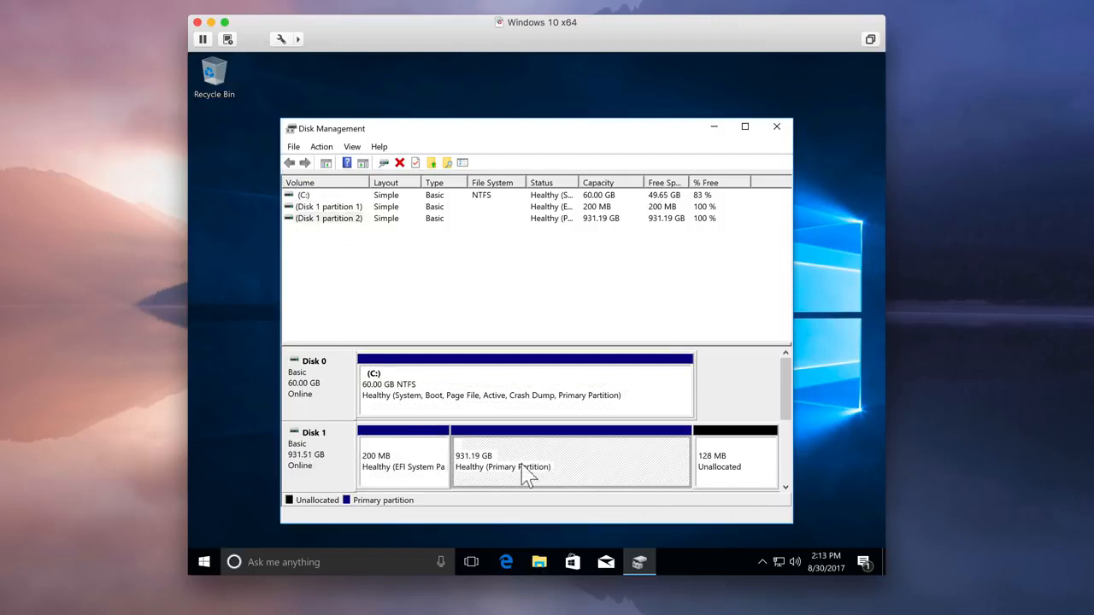
right_click(573, 453)
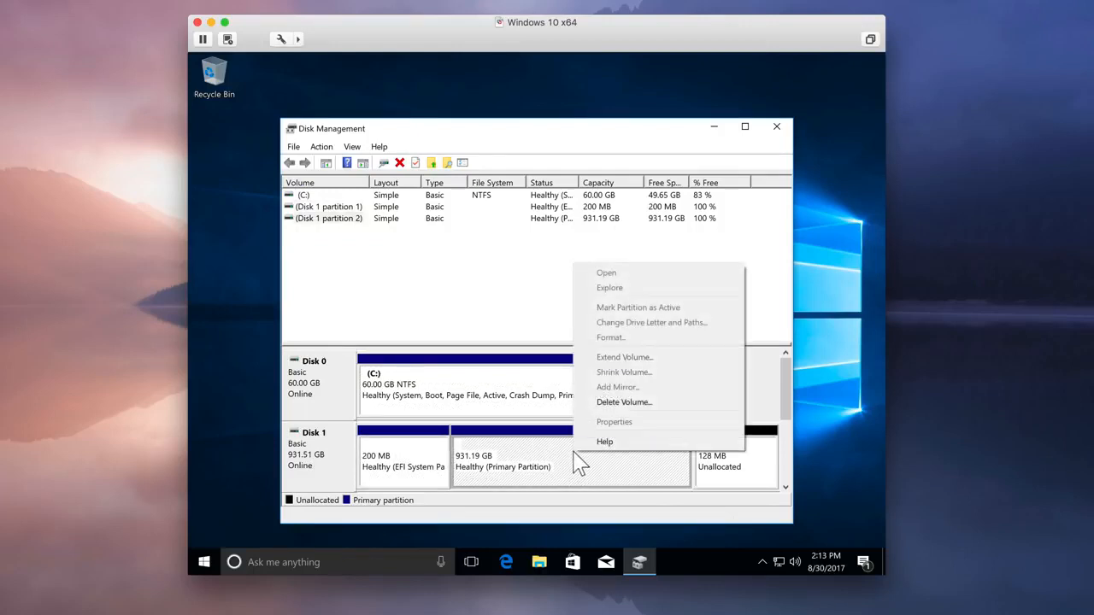
click(624, 403)
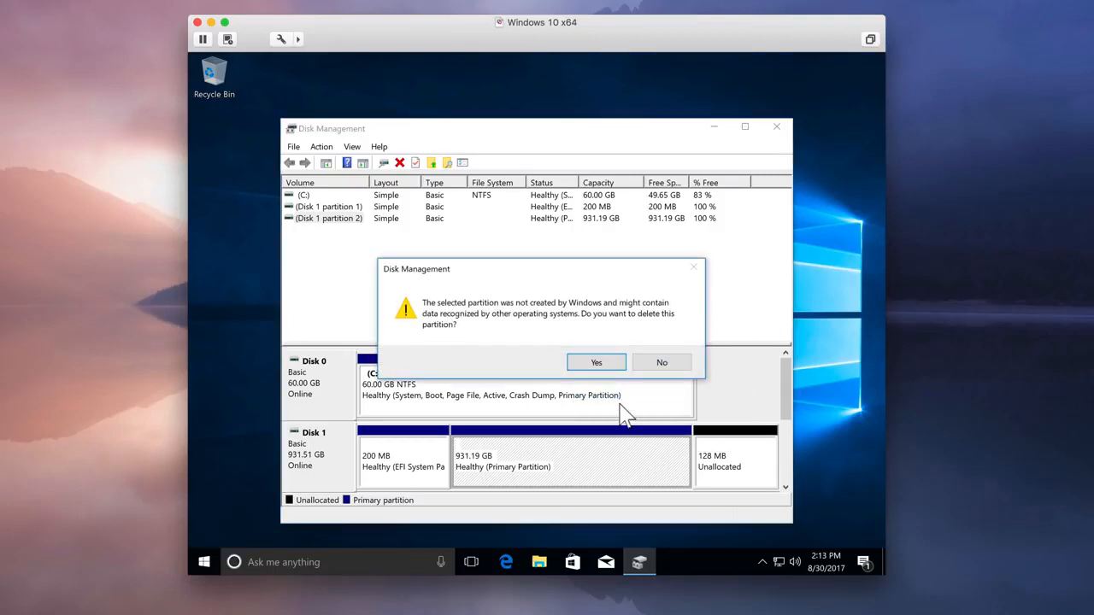
click(598, 363)
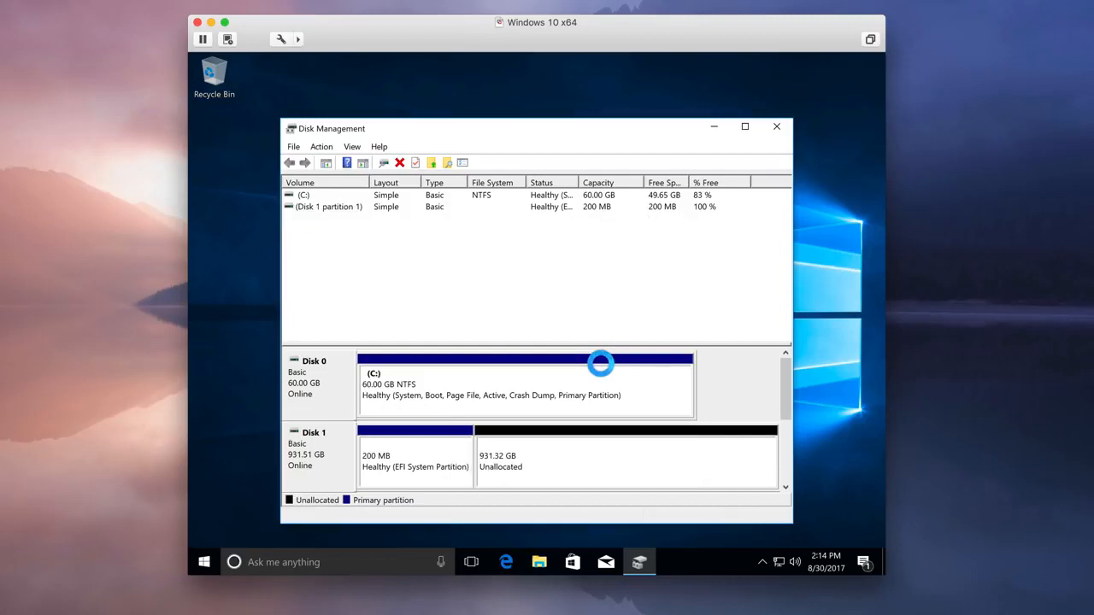
Start a new simple volume in Disk 1's unallocated space, using the full 953668 MB and drive letter E
right_click(566, 462)
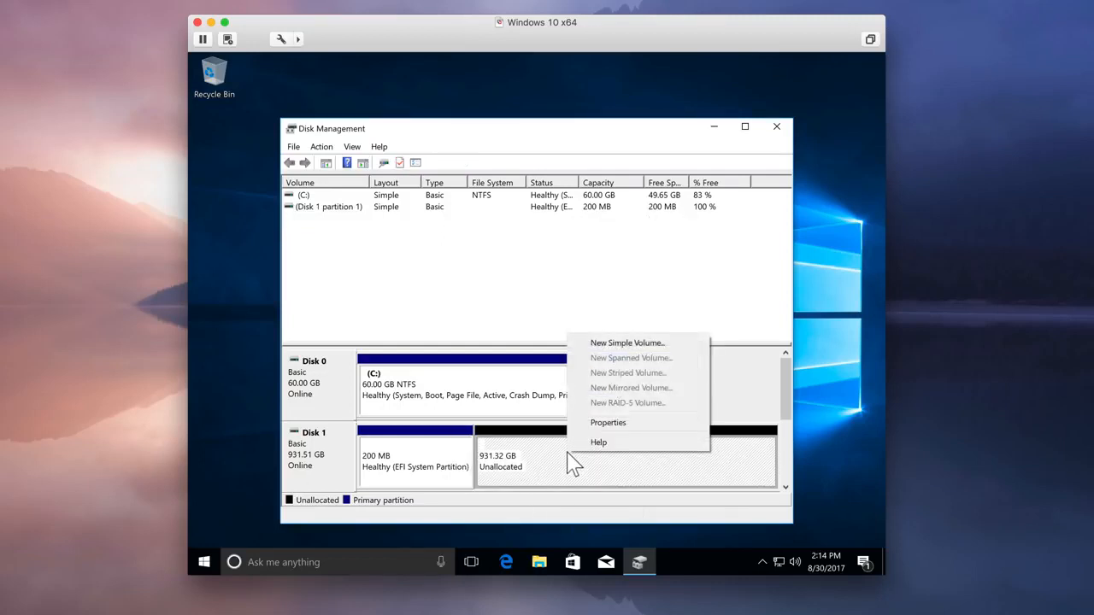
click(622, 345)
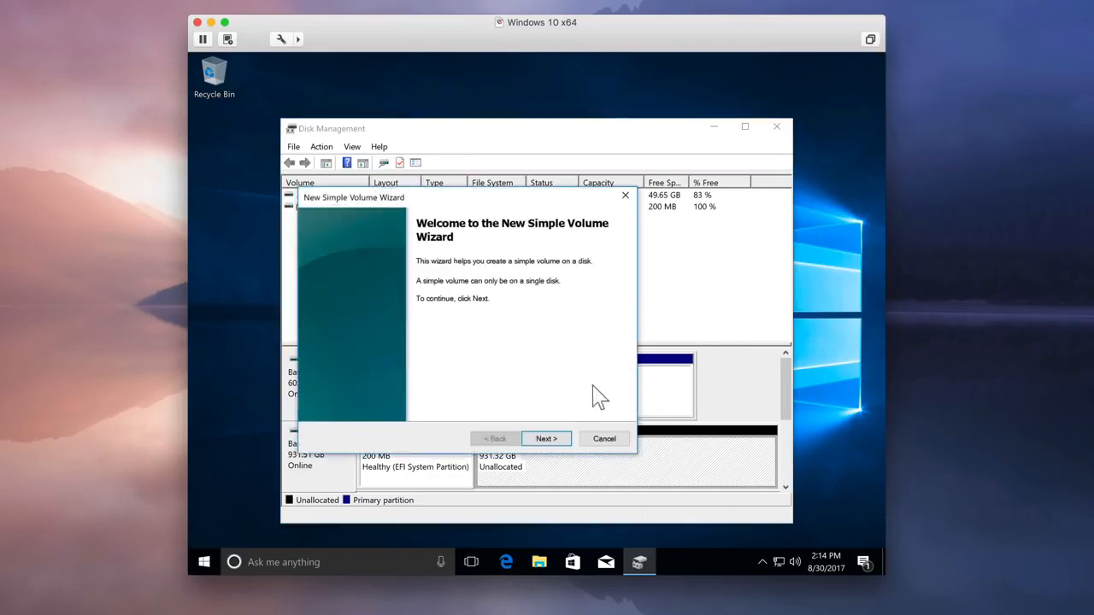
click(560, 443)
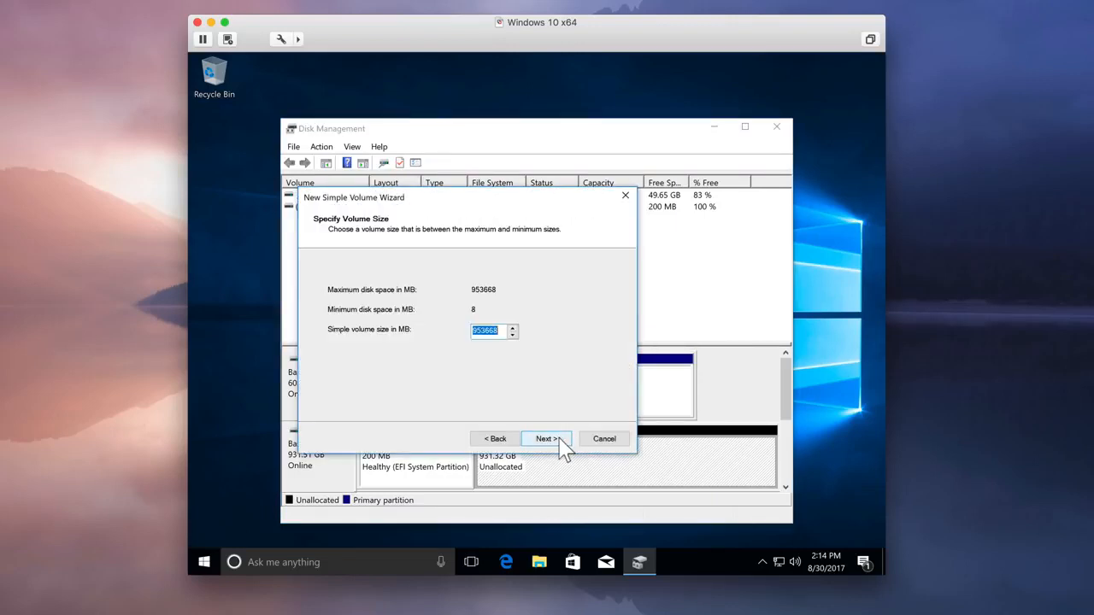
click(561, 442)
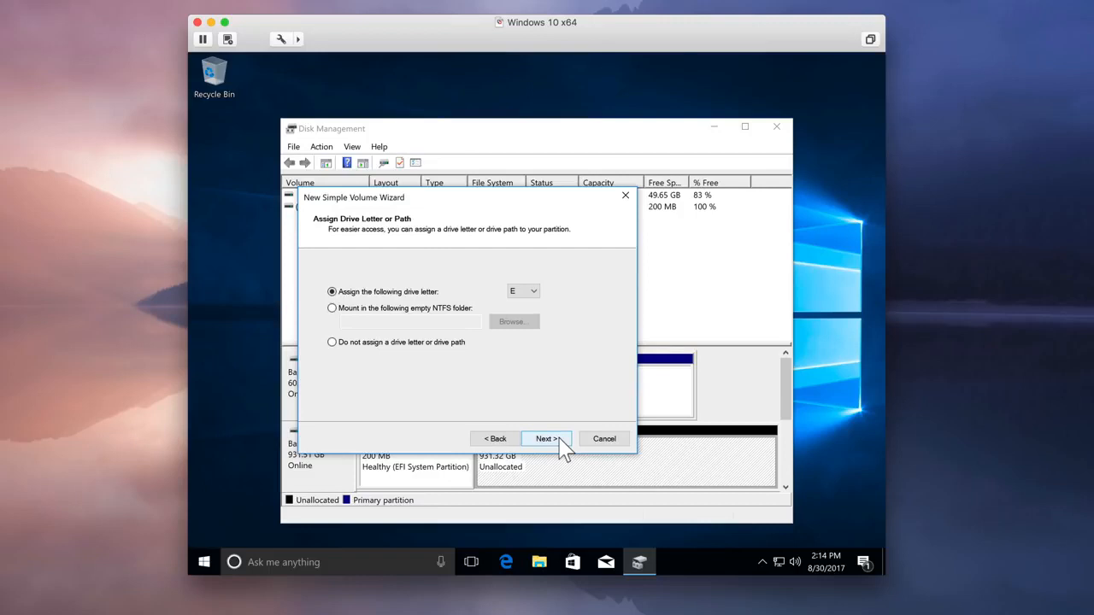
click(547, 439)
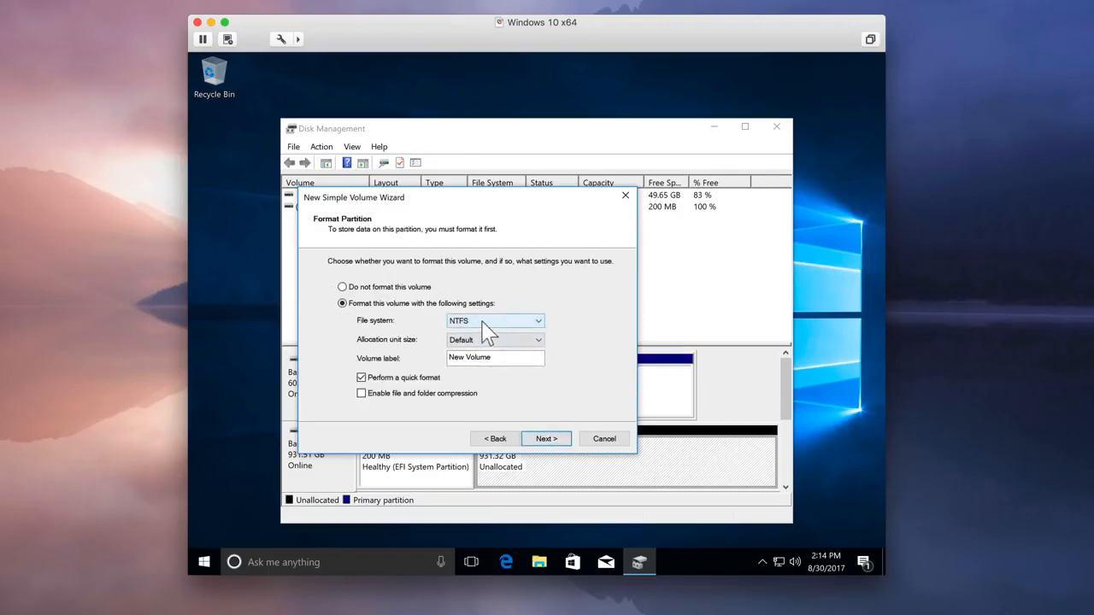
Label the new volume Boot Camp, quick-format it as NTFS, and close Disk Management
double_click(494, 359)
click(493, 359)
drag(497, 359, 452, 359)
text(Boot Camp)
click(547, 438)
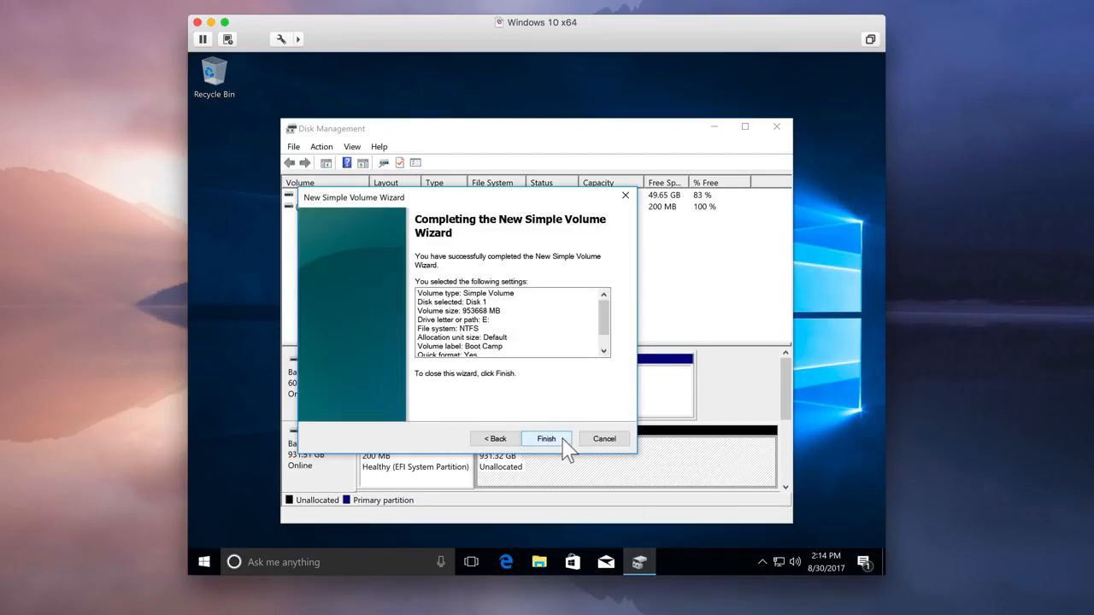
click(547, 438)
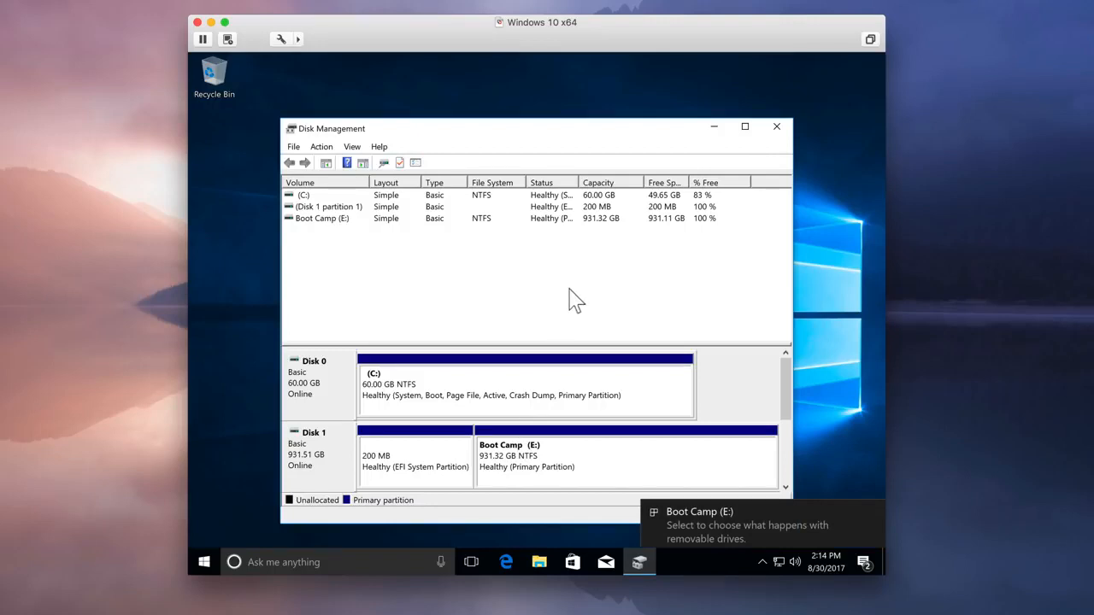
click(777, 128)
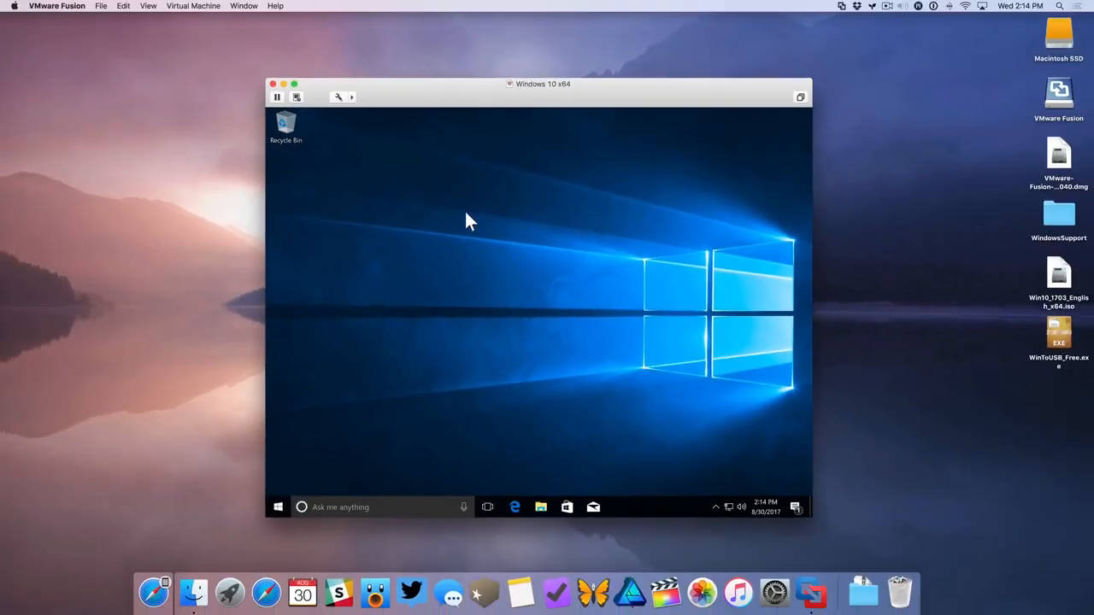
Choose Win10_1703_English_x64.iso from the Mac desktop as the virtual machine's CD/DVD disc image
click(193, 6)
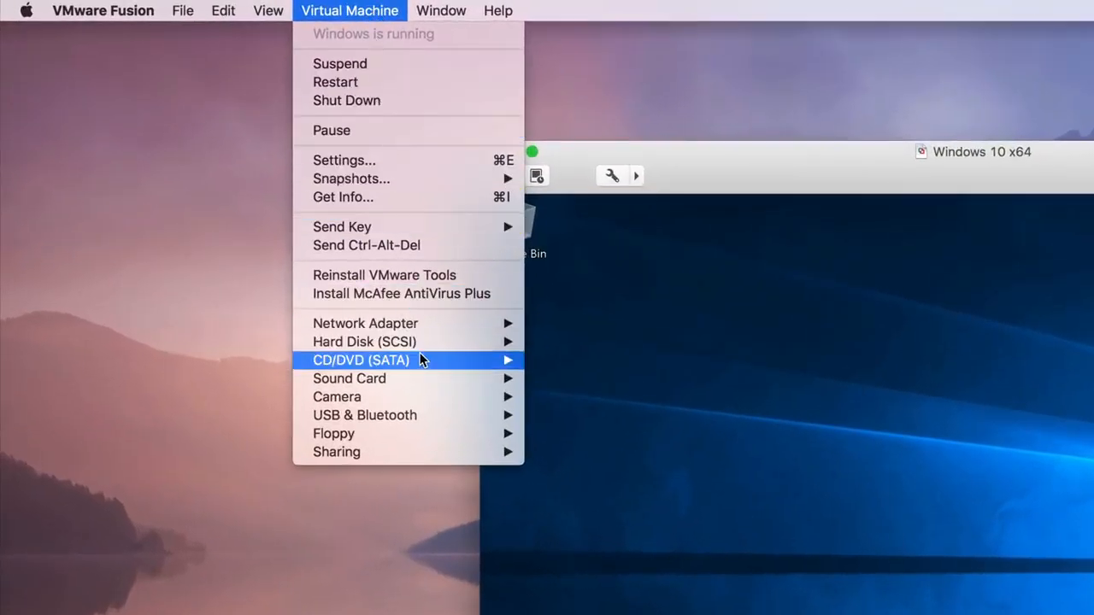
mouse_move(419, 358)
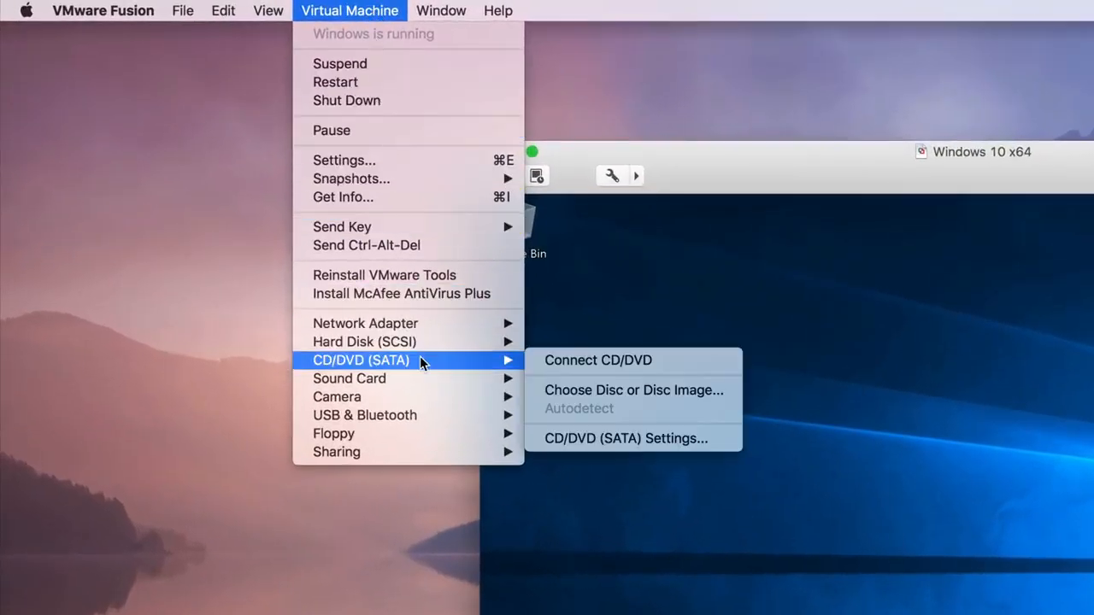
click(677, 400)
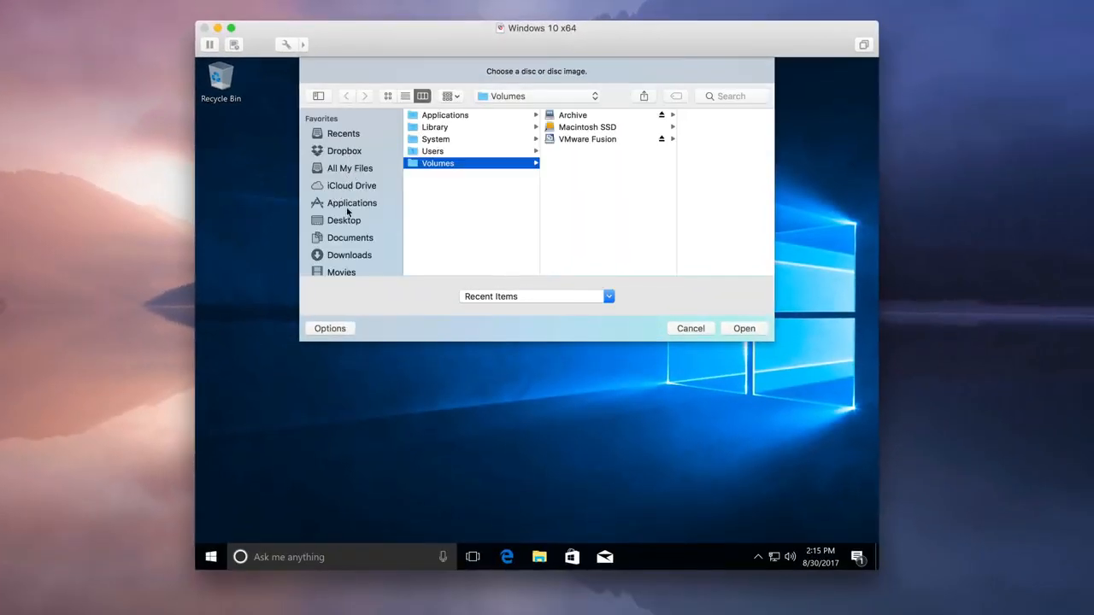
click(350, 222)
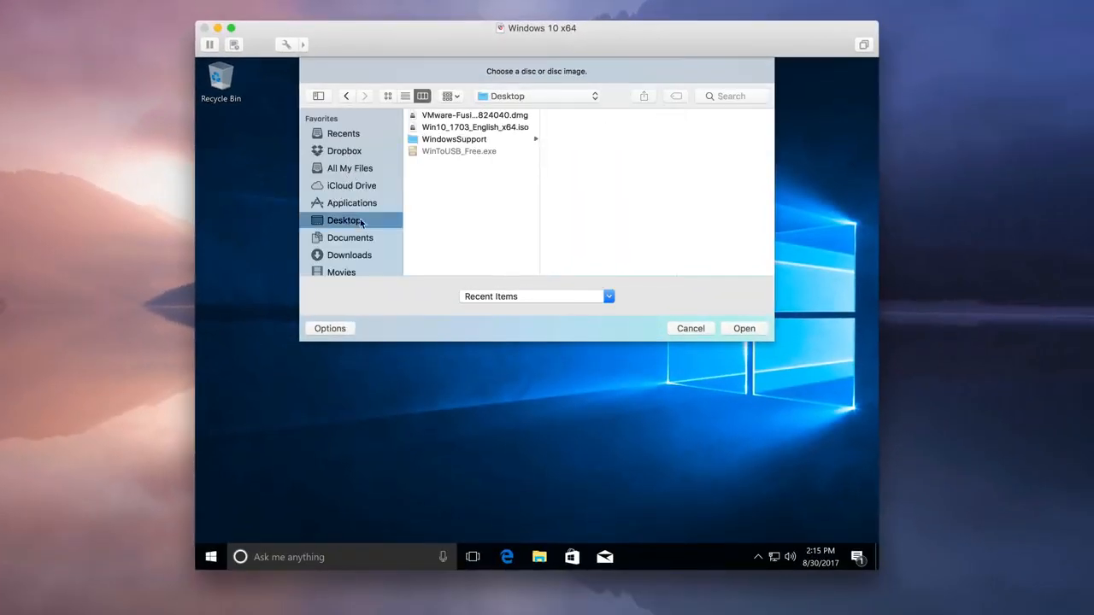
click(453, 128)
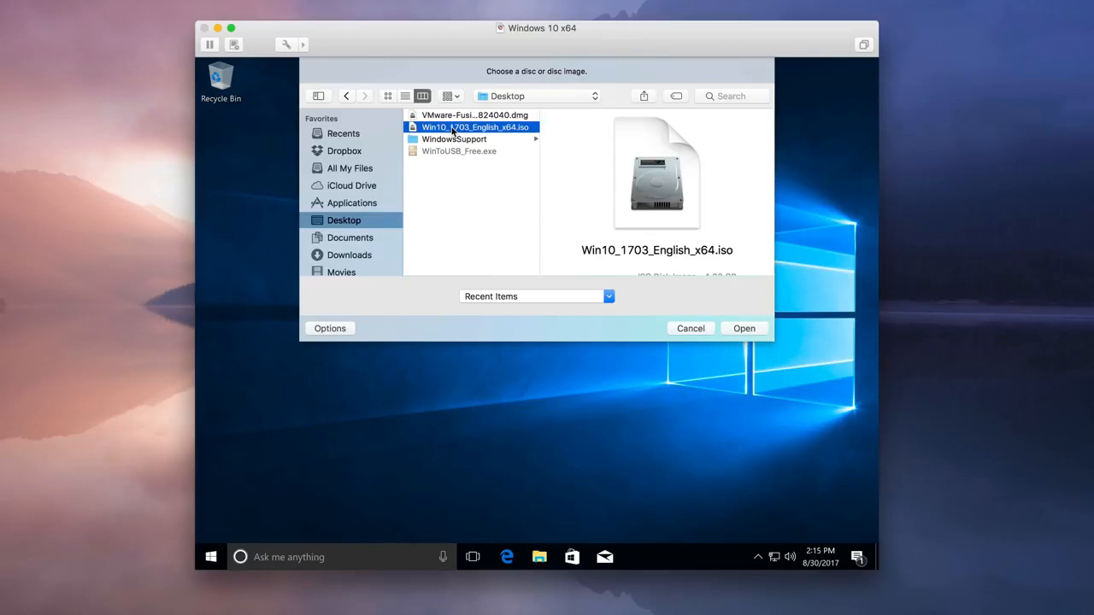
click(744, 330)
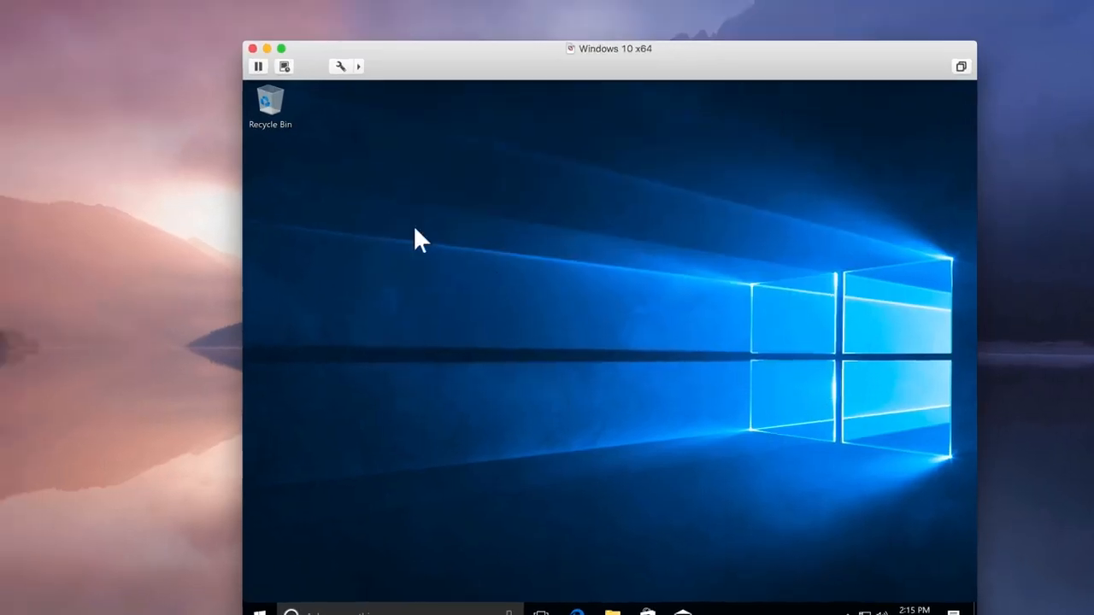
Connect the virtual machine's CD/DVD drive
click(376, 10)
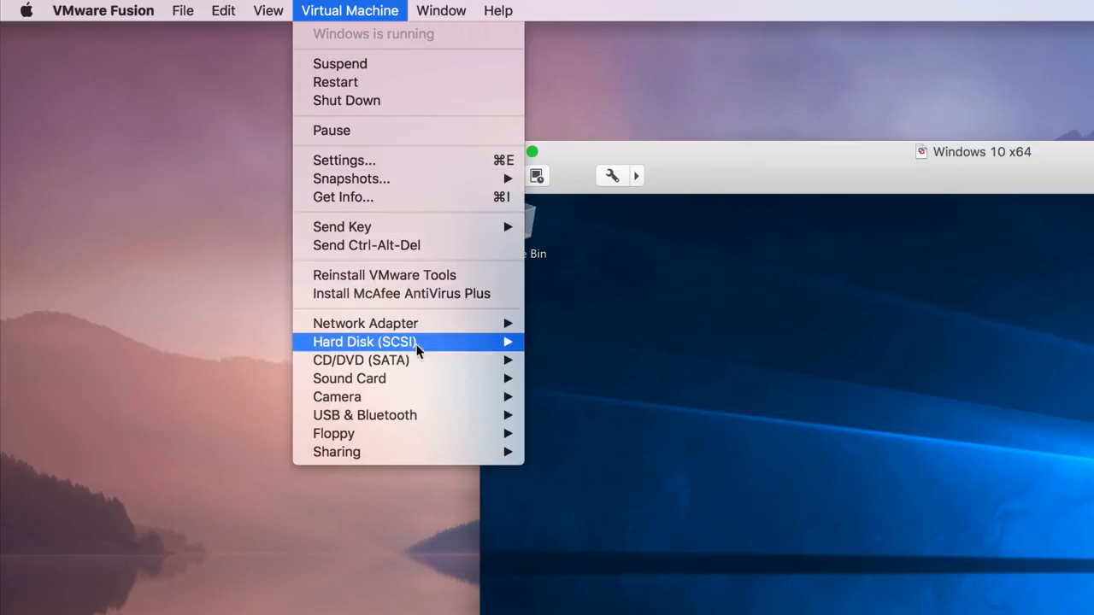
mouse_move(418, 360)
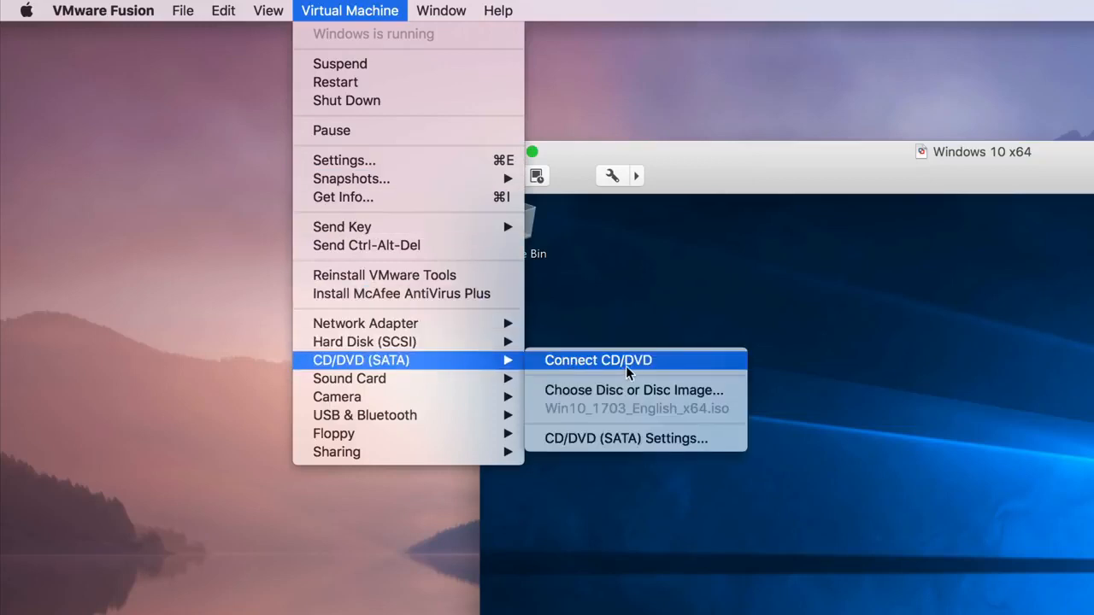
click(656, 363)
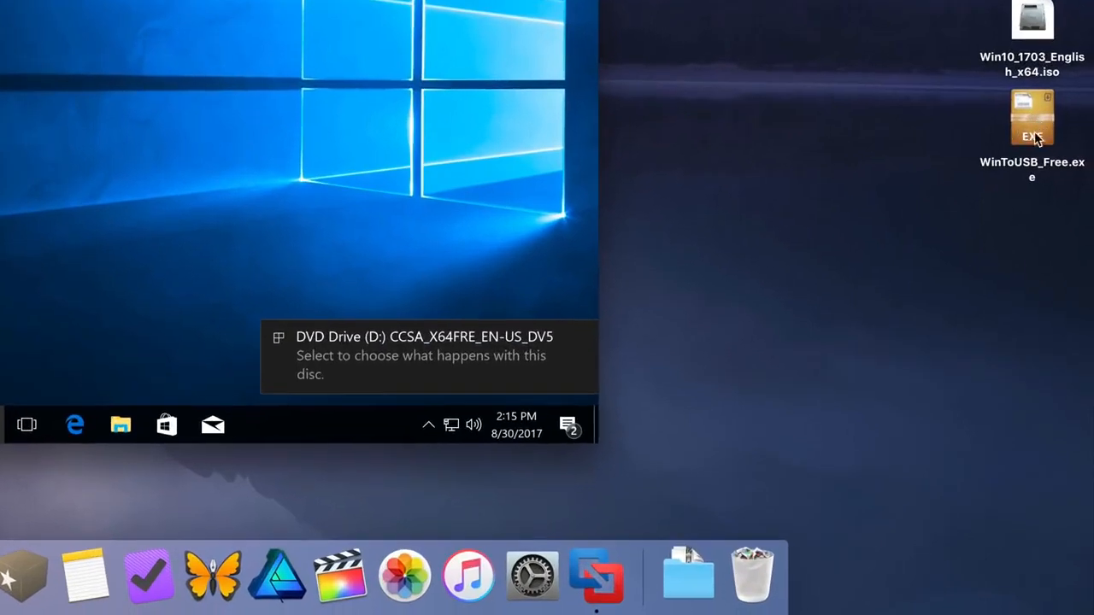
Copy WinToUSB_Free.exe and the WindowsSupport folder from the Mac desktop to the Windows desktop
click(1041, 132)
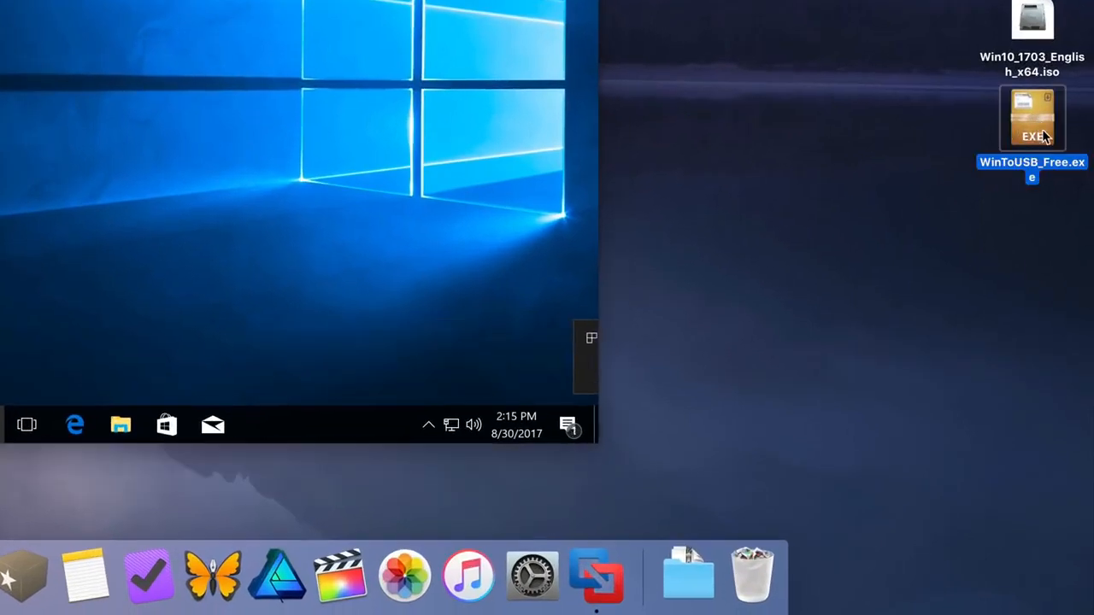
drag(1029, 123, 78, 73)
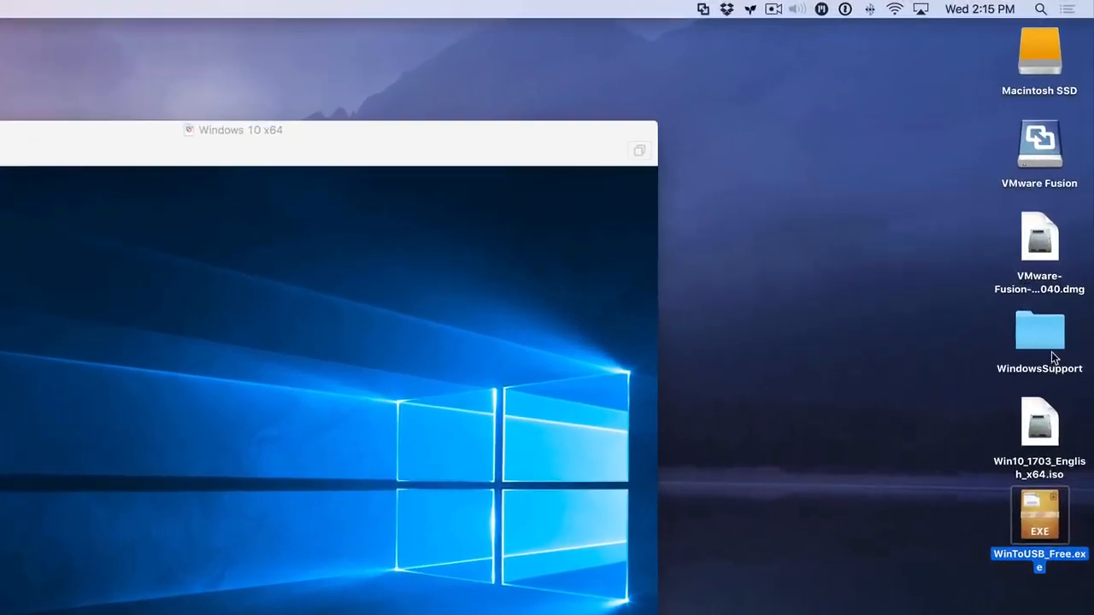
drag(1041, 340, 0, 383)
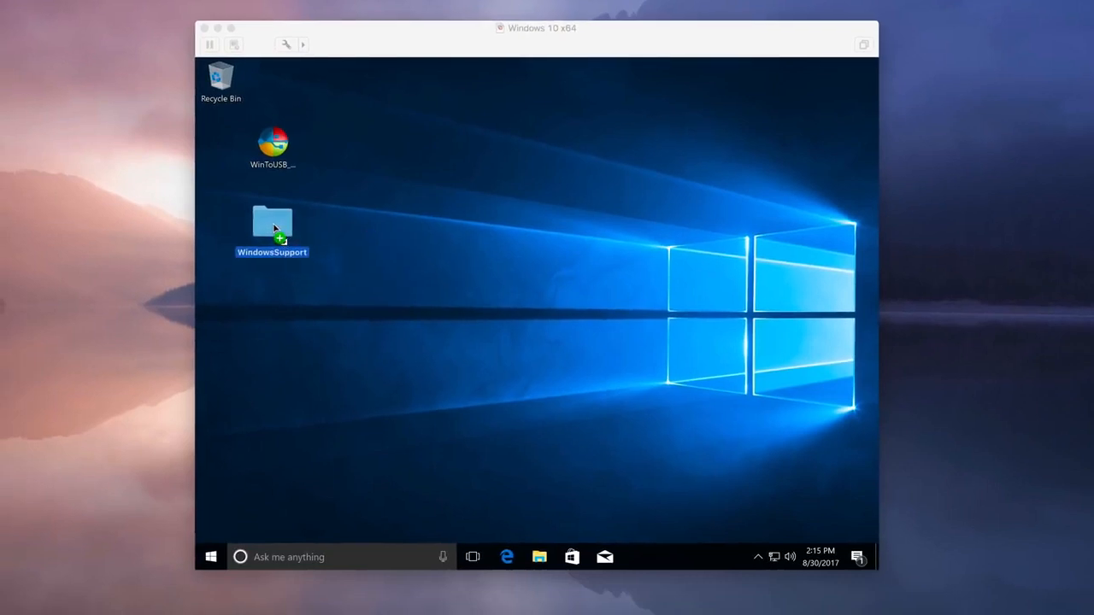
drag(273, 227, 273, 227)
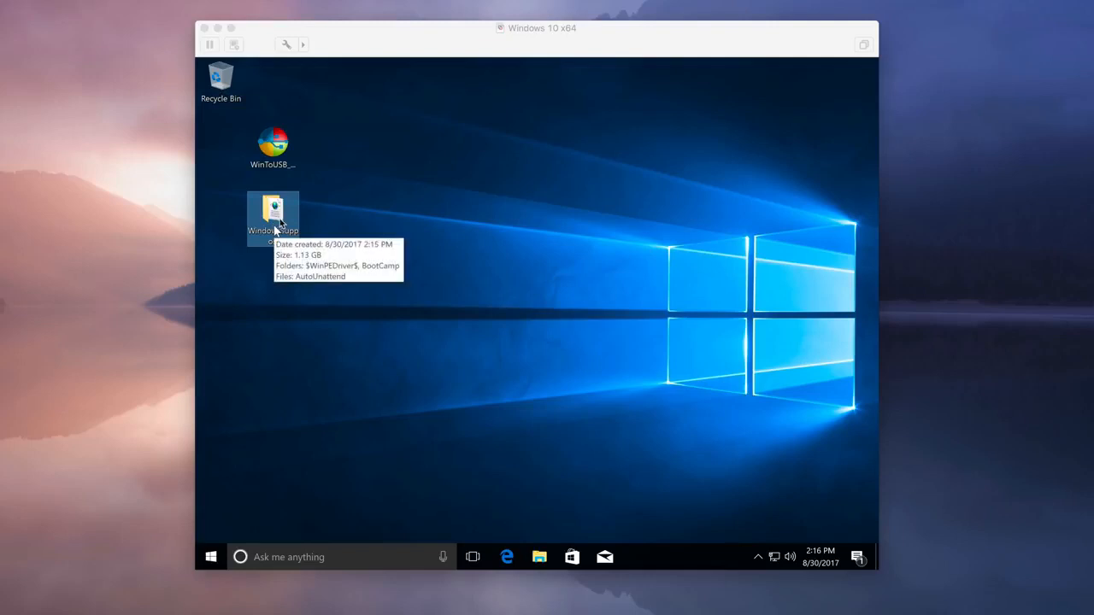
click(357, 214)
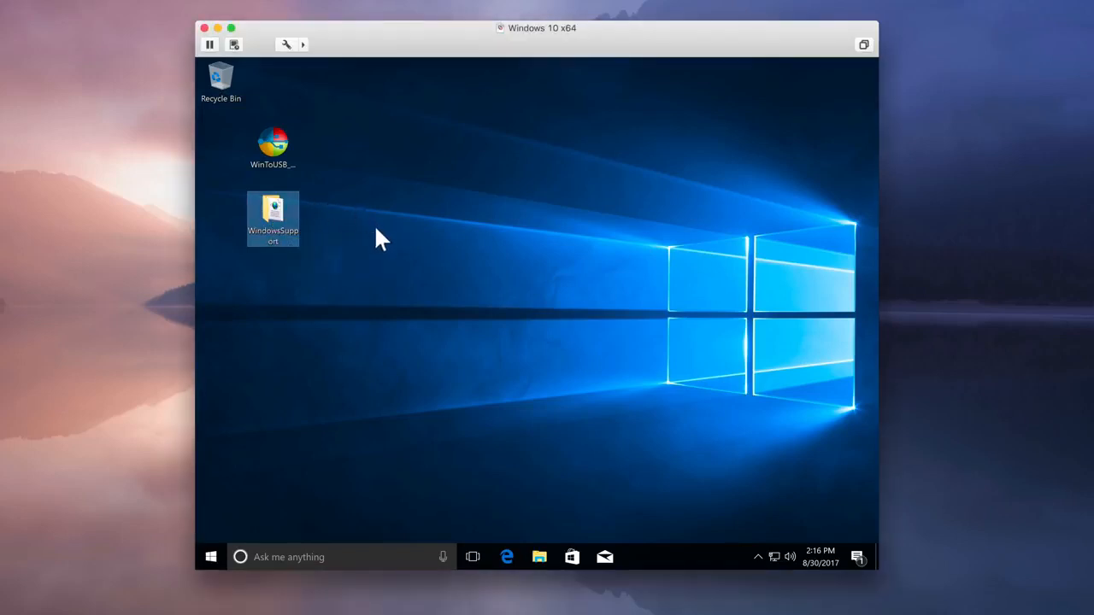
Launch the WinToUSB_Free installer with permission to make changes and accept its license agreement
click(283, 145)
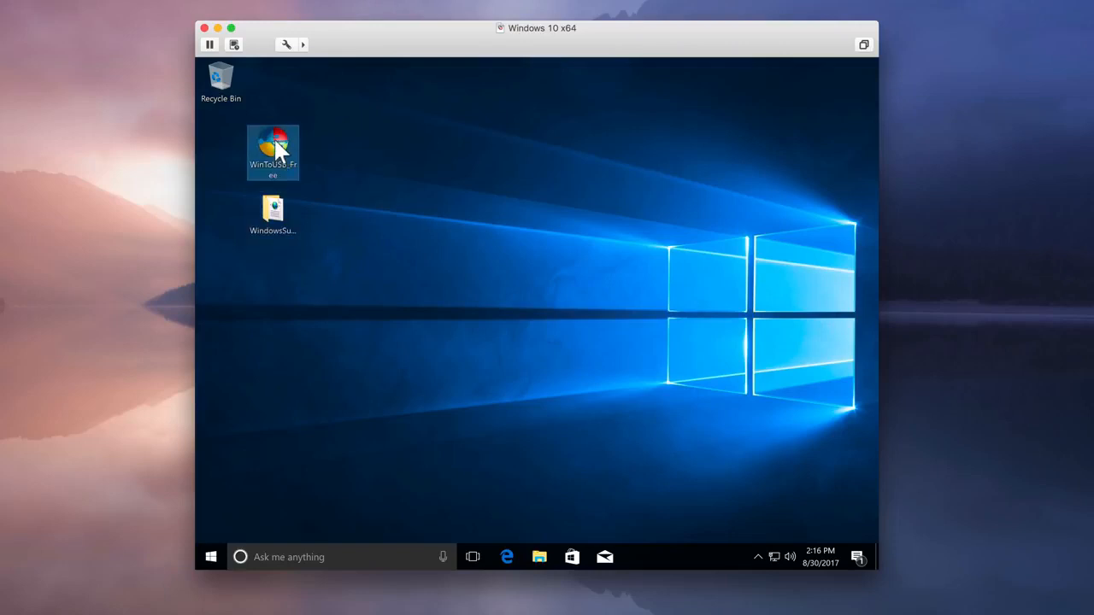
double_click(283, 145)
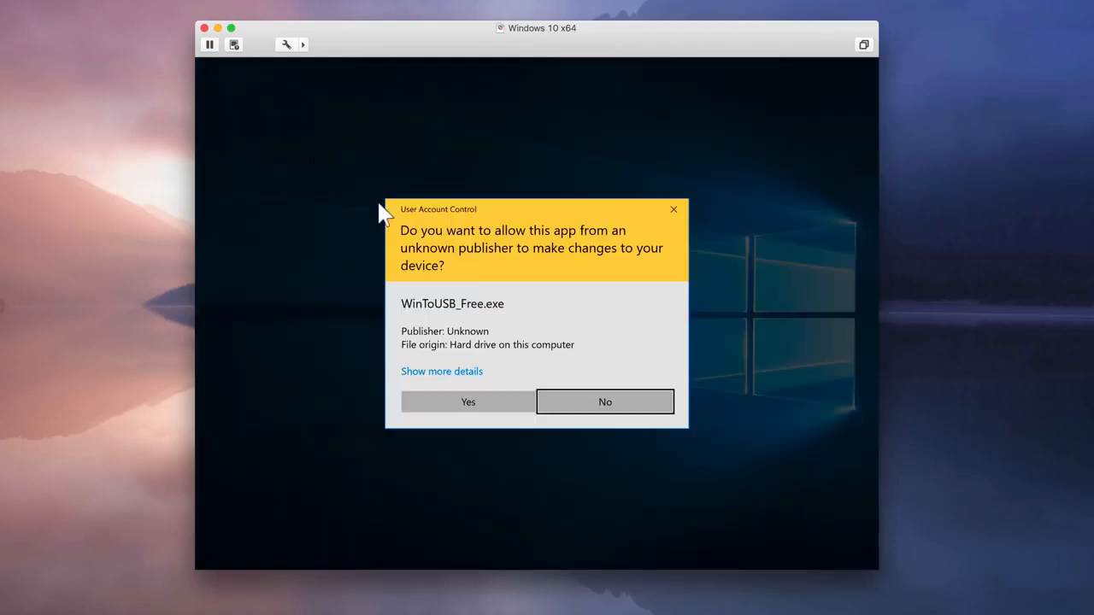
click(475, 400)
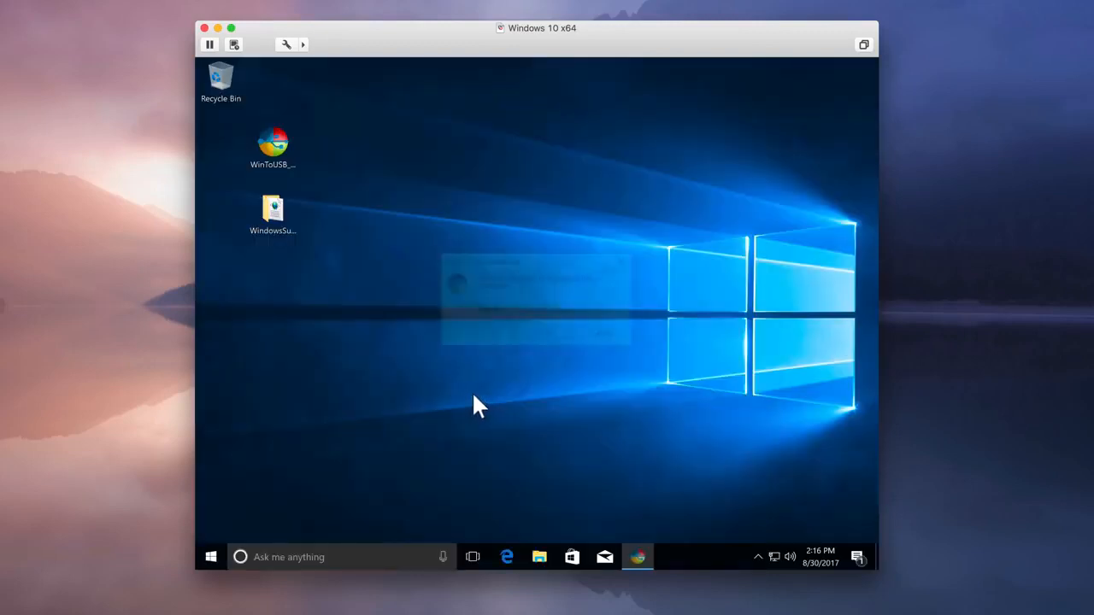
click(541, 338)
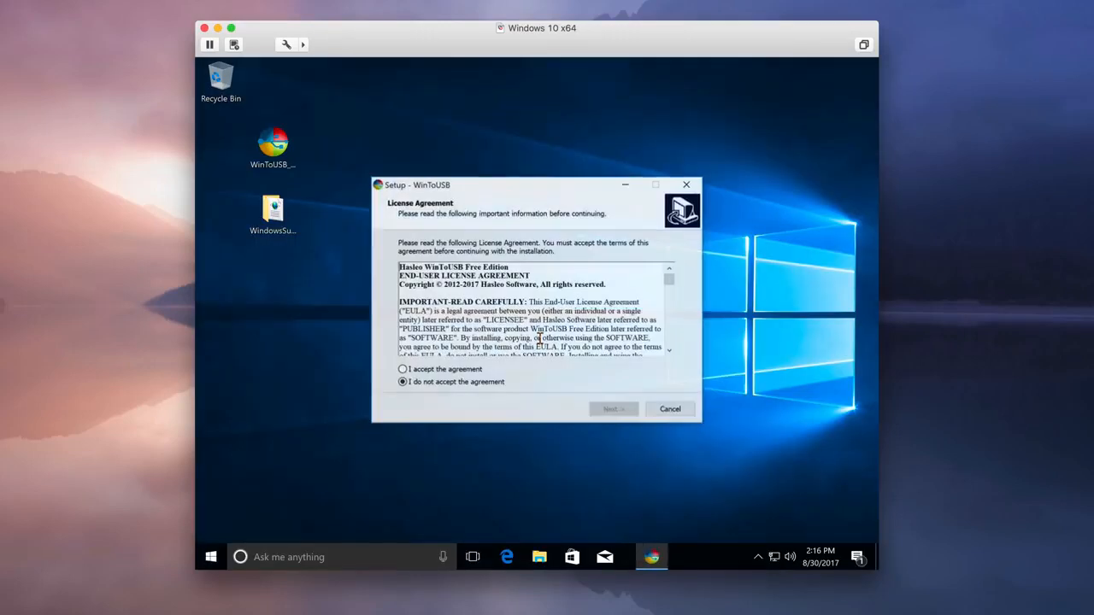
click(448, 369)
click(607, 410)
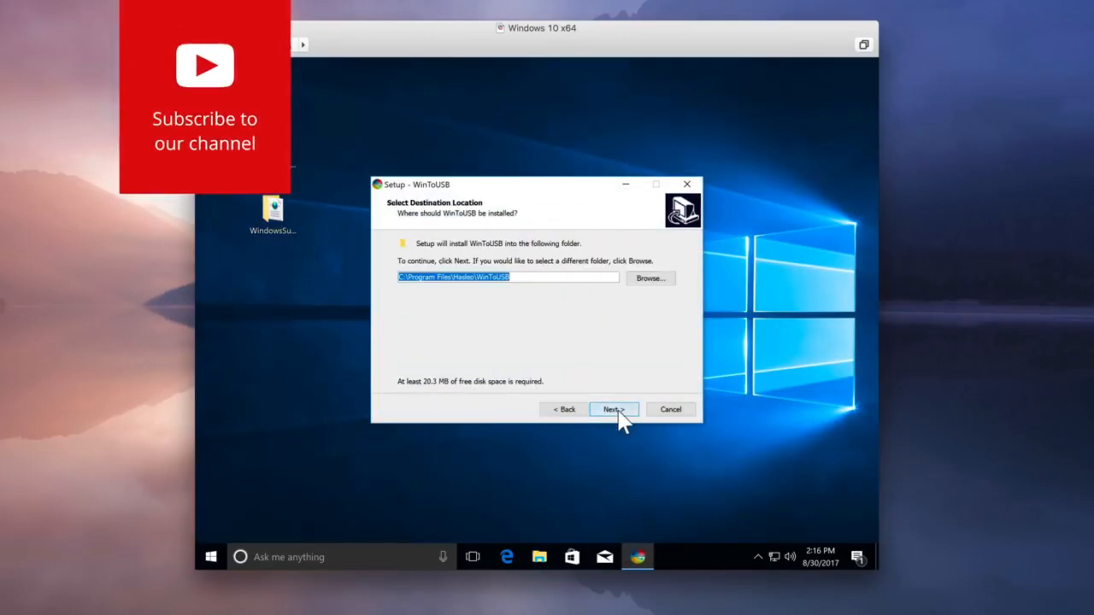
Install WinToUSB in the default program folder with a desktop shortcut, finish the setup, and close the browser window that opens
click(627, 414)
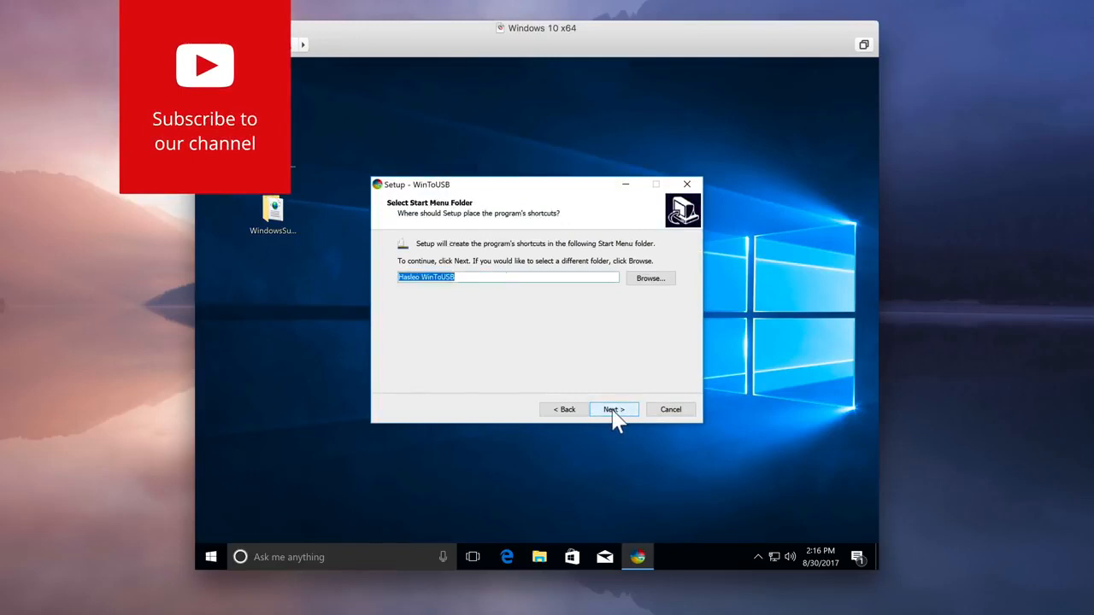
click(615, 415)
click(616, 410)
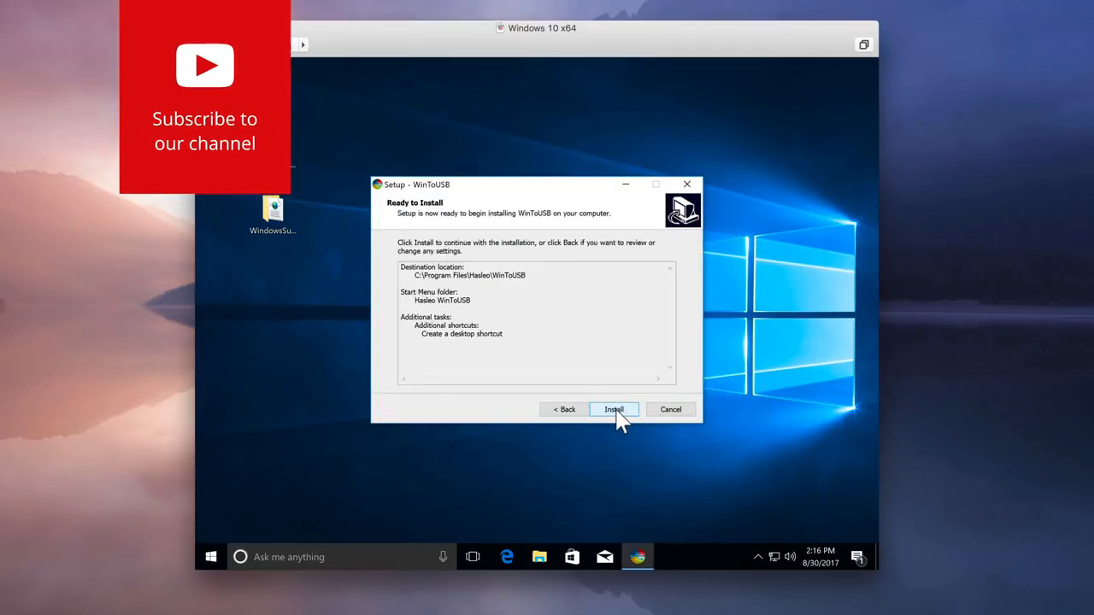
click(615, 410)
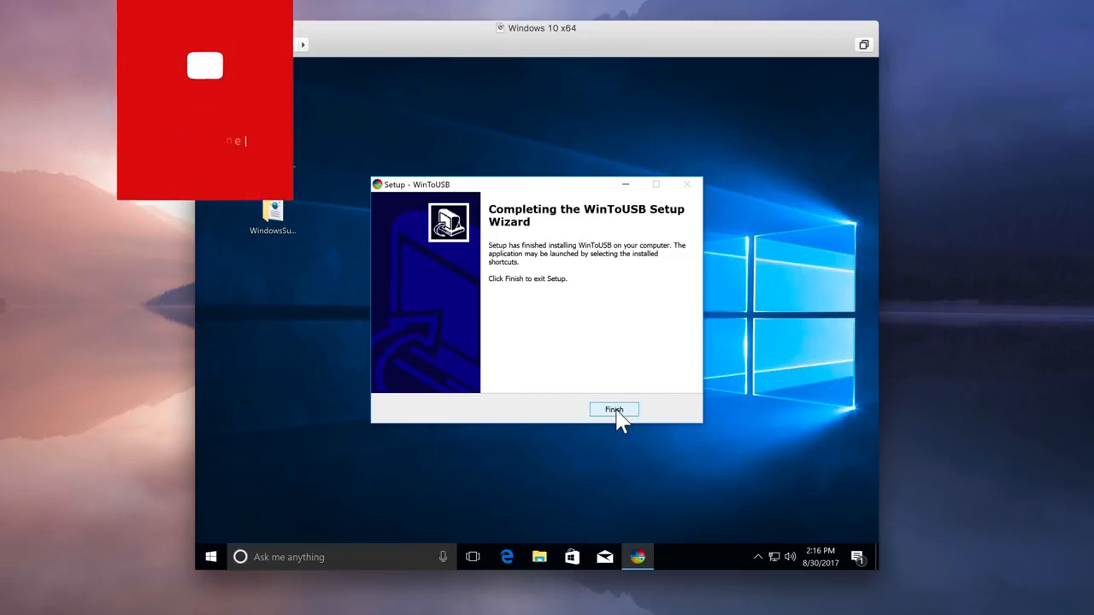
click(615, 410)
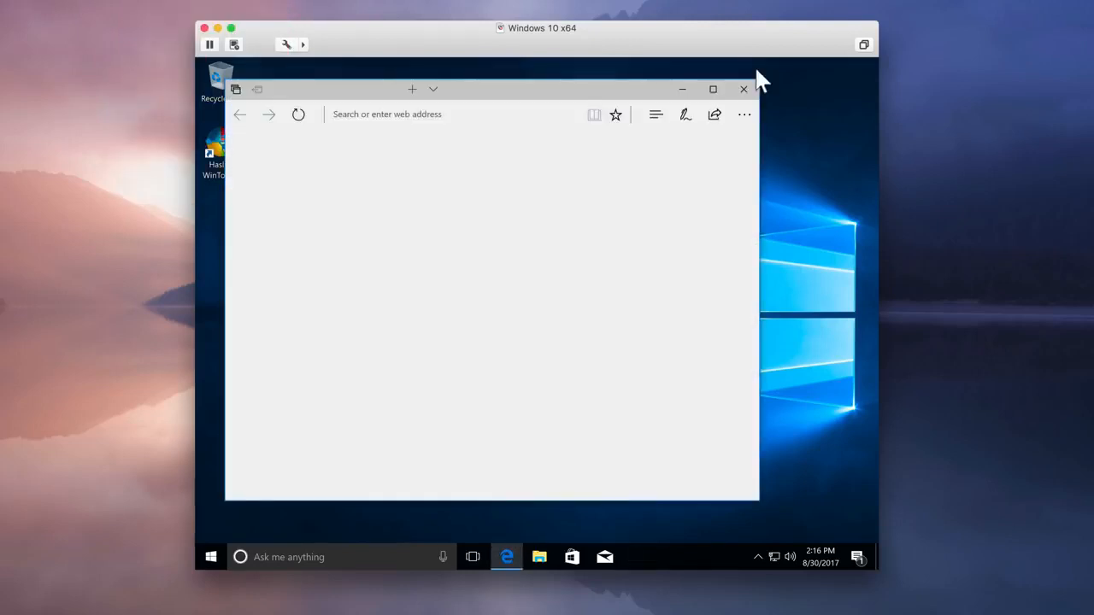
click(746, 91)
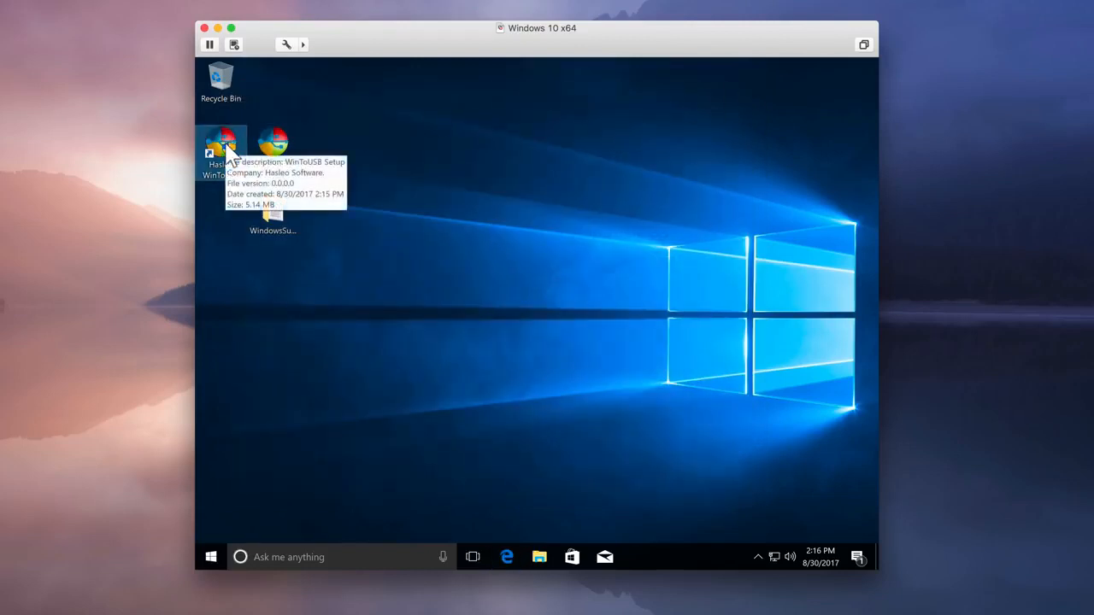
Launch Hasleo WinToUSB from the desktop, close the browser window, and dismiss the update notice with startup update checks disabled
double_click(224, 140)
click(481, 398)
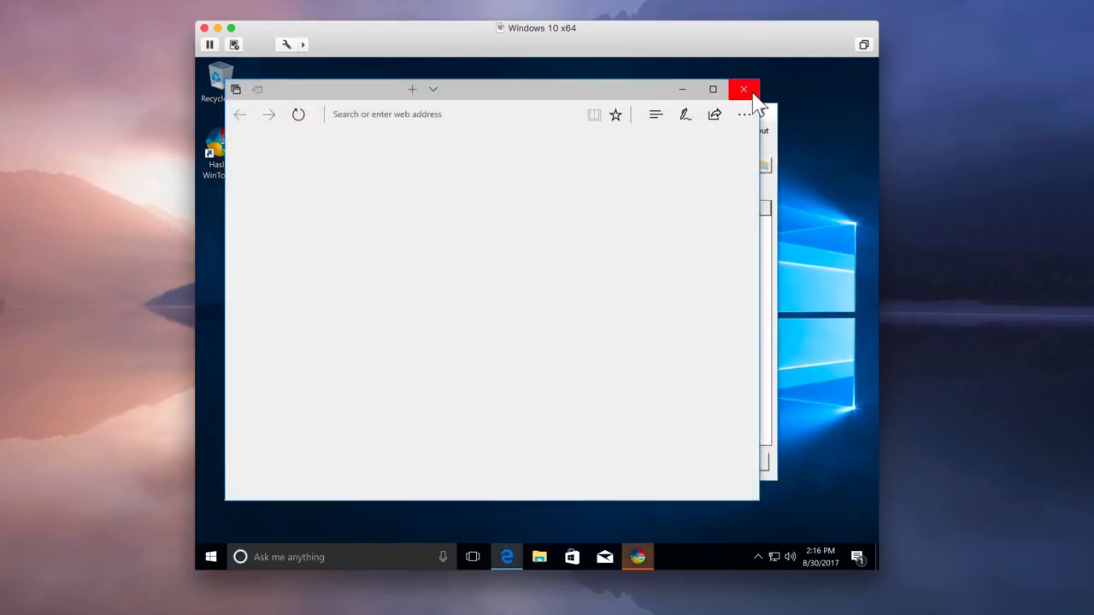
click(744, 89)
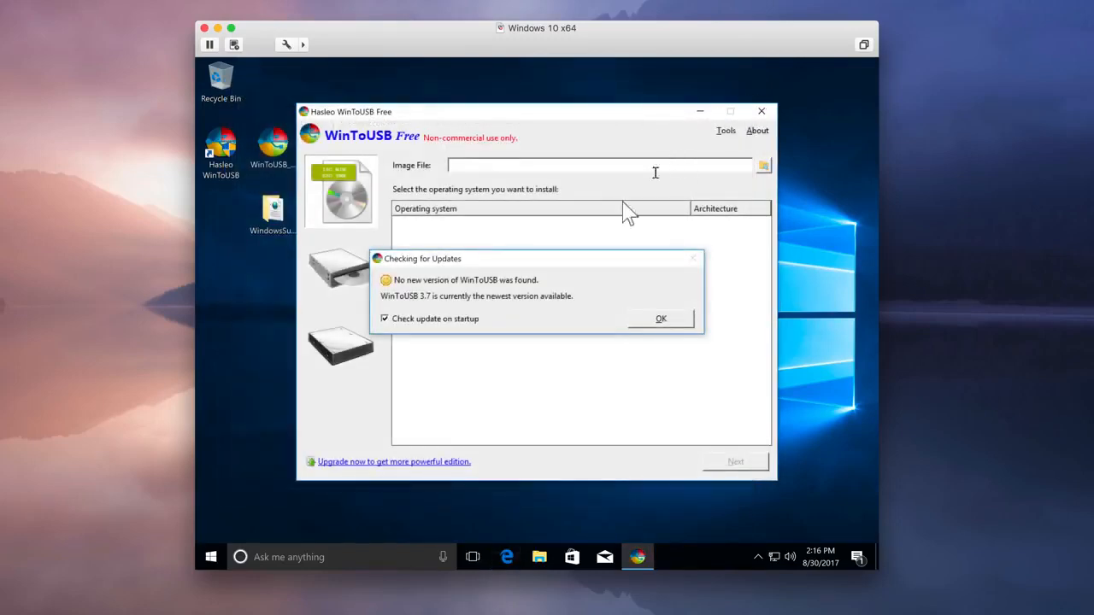
click(387, 321)
click(660, 321)
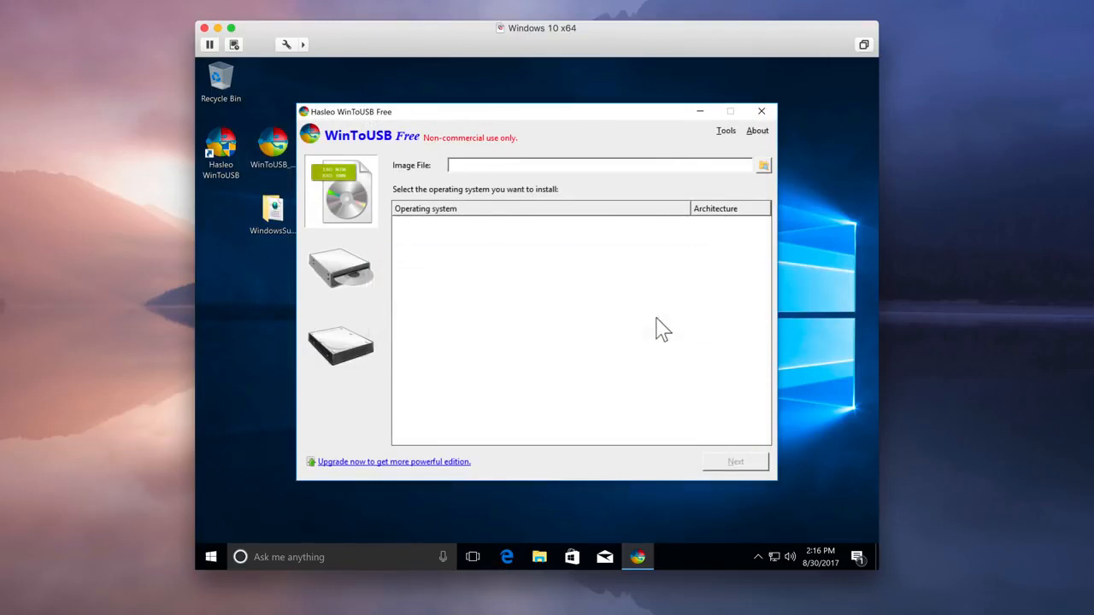
Use the CD/DVD drive (D:) CCSA_X64FRE_EN-US_DV5 as the installation source and choose Windows 10 Pro
click(358, 287)
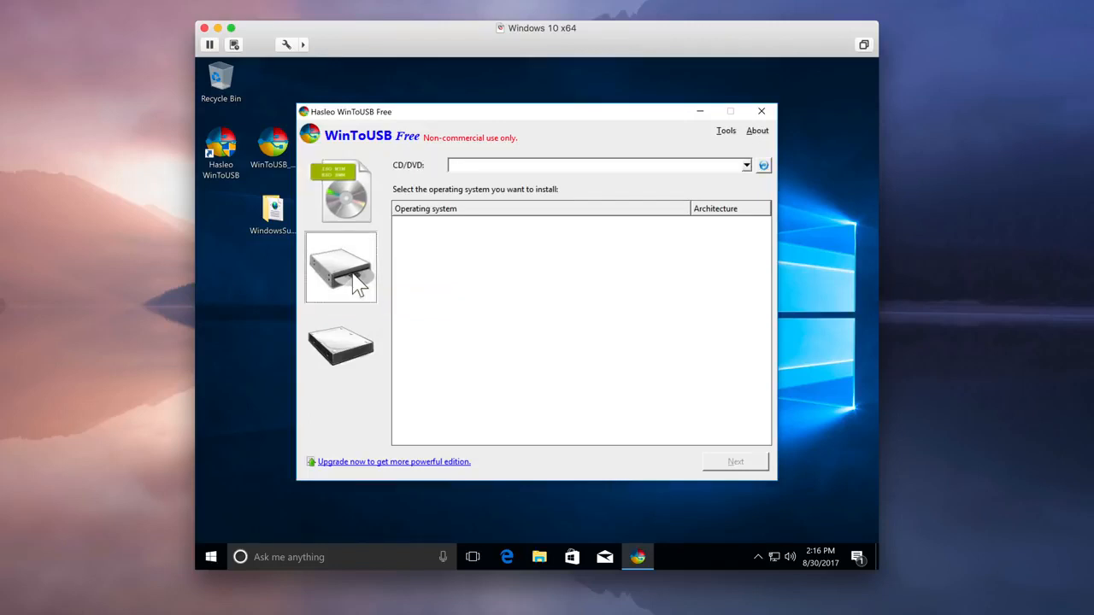
click(747, 167)
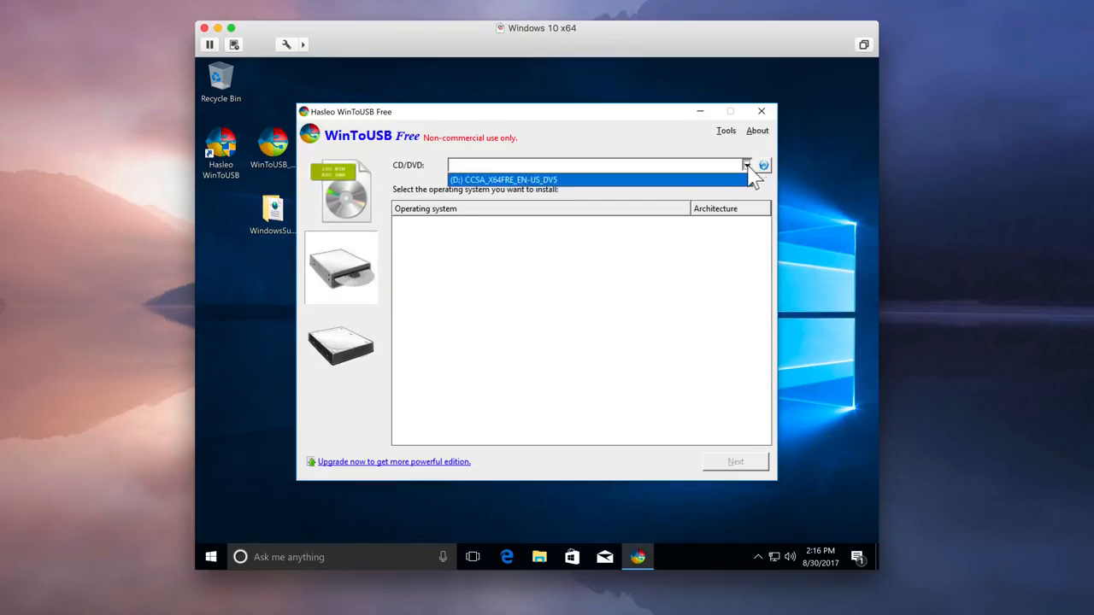
click(583, 181)
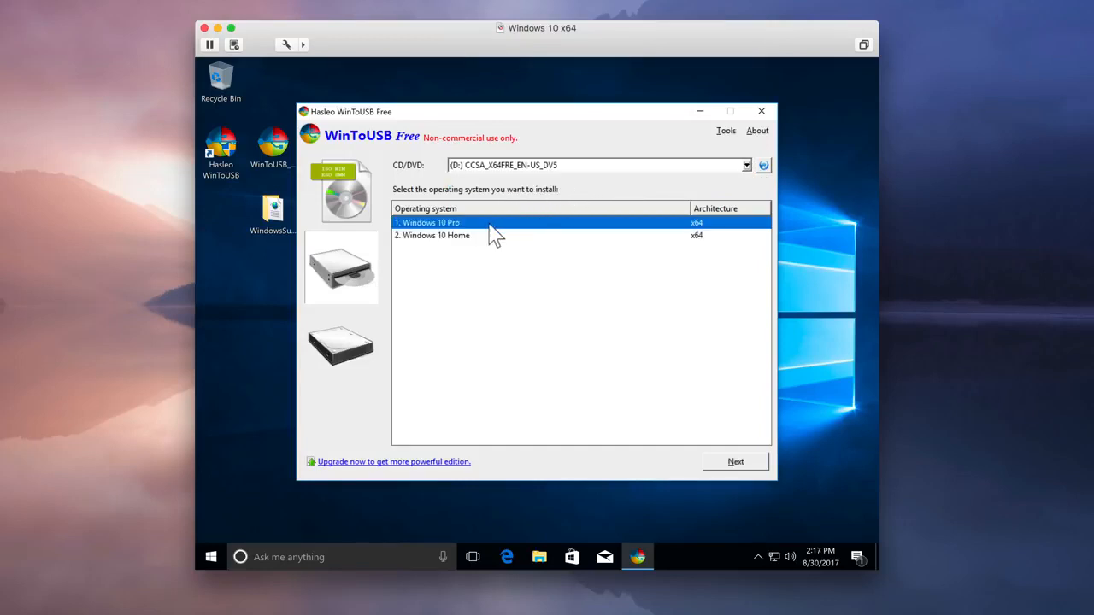
click(738, 466)
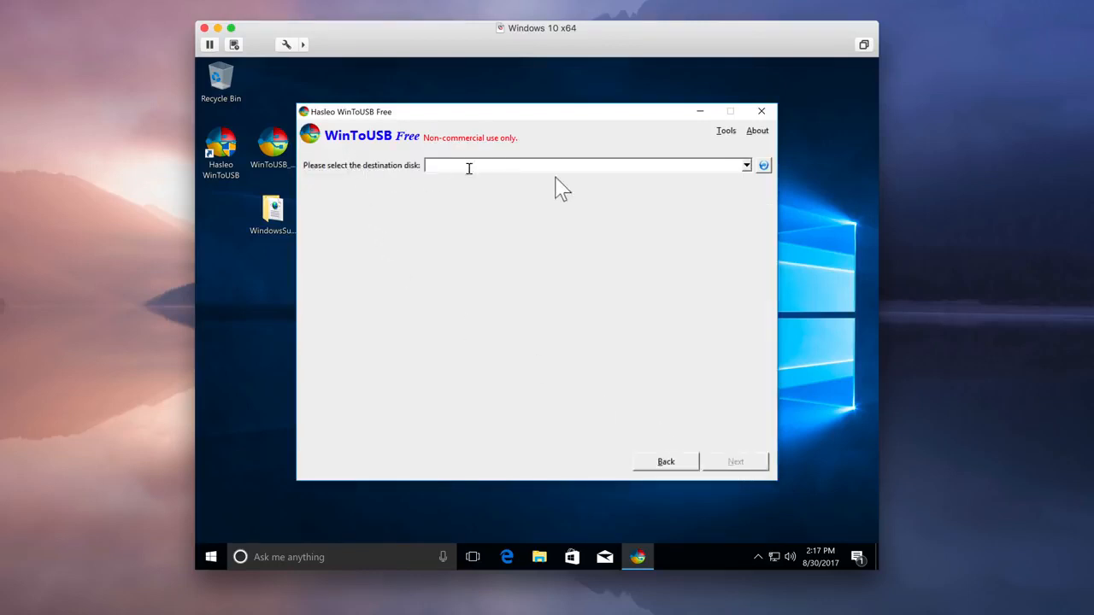
Install Windows on Disk 1: CalDigitTuff using its EFI system partition and Boot Camp (E:) as the boot partition in Legacy mode, and close WinToUSB
click(747, 168)
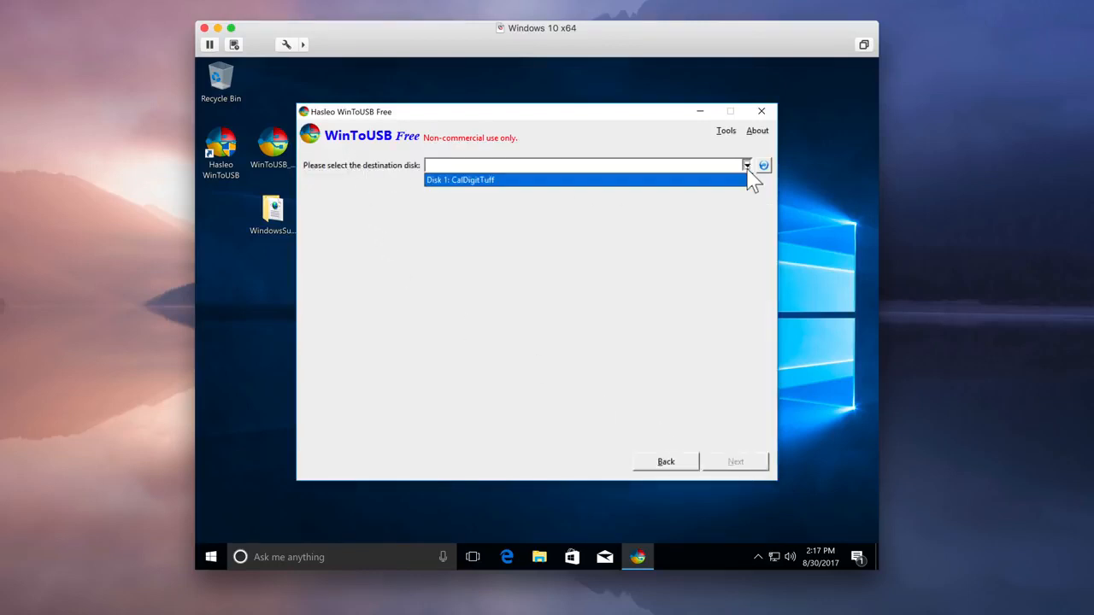
click(504, 181)
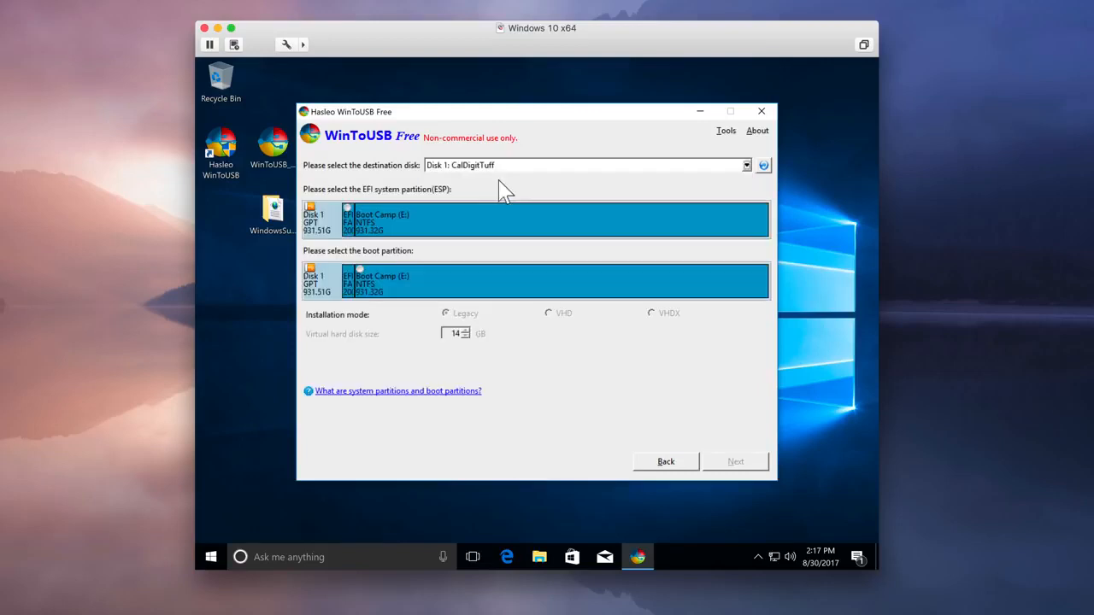
click(348, 208)
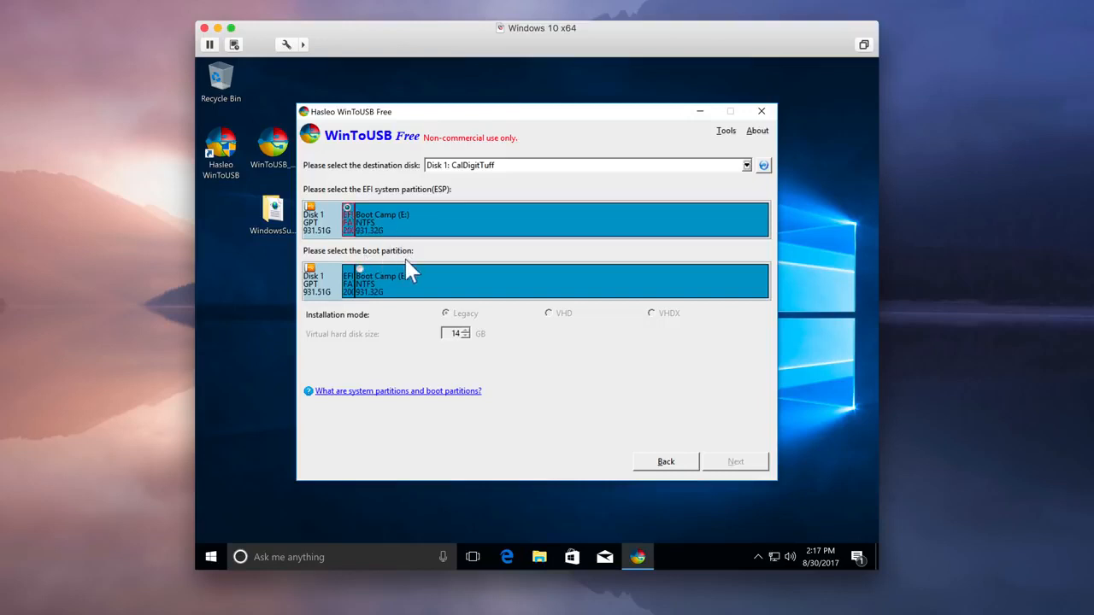
click(363, 279)
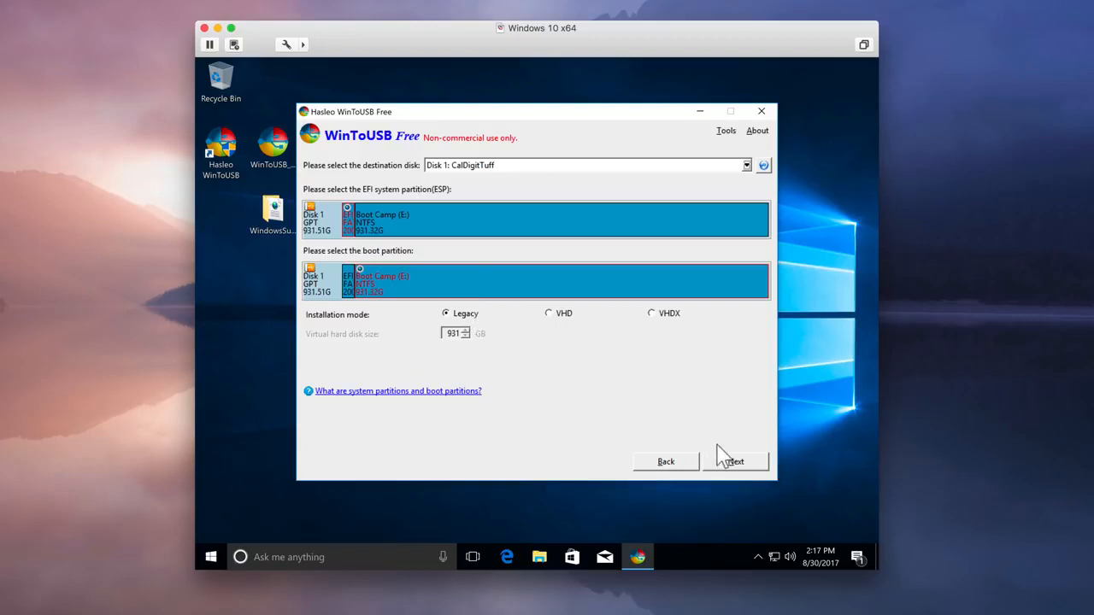
click(736, 463)
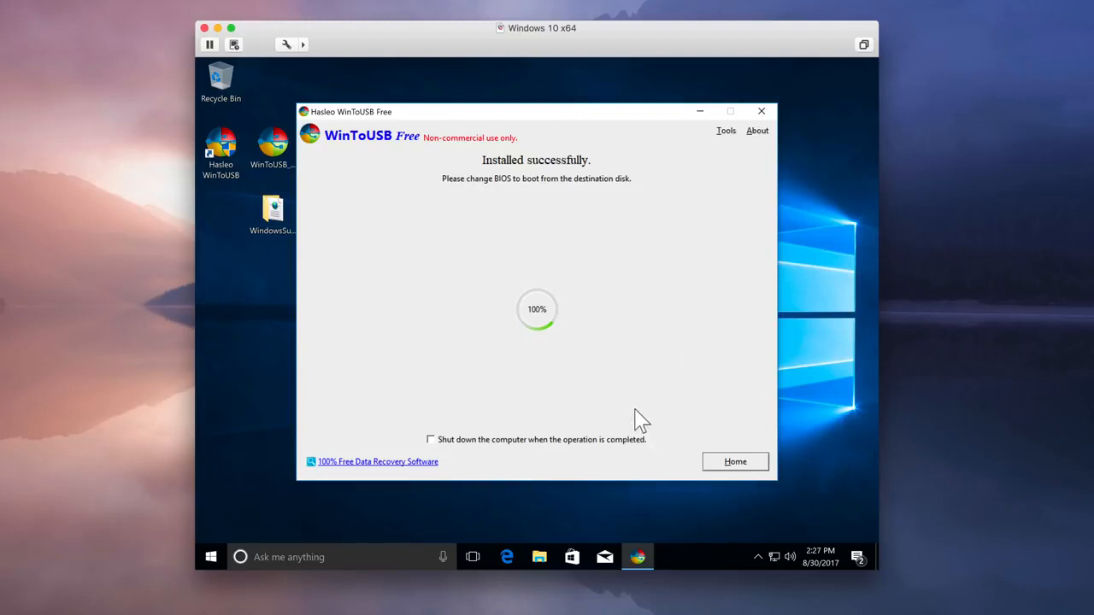
click(749, 466)
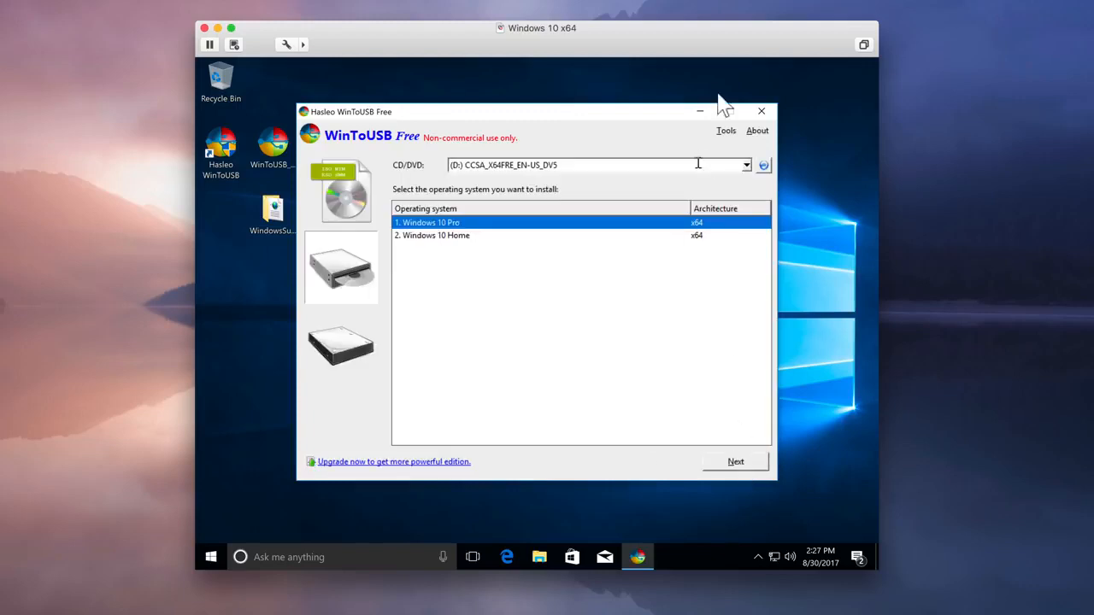
click(767, 112)
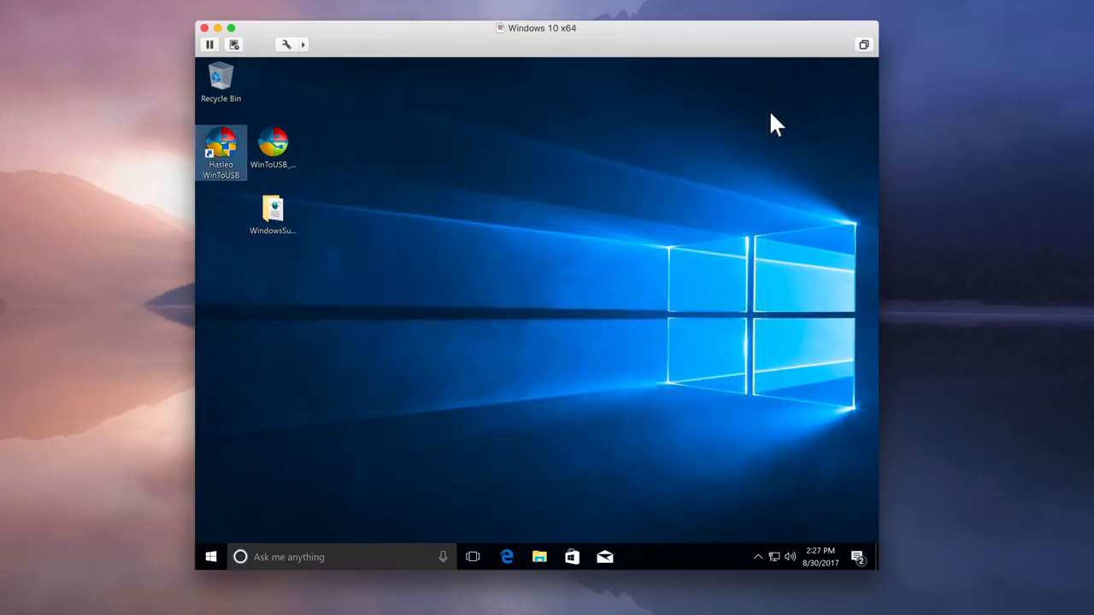
Copy the WindowsSupport folder from the Windows desktop to the Boot Camp (E:) drive and close File Explorer
click(539, 552)
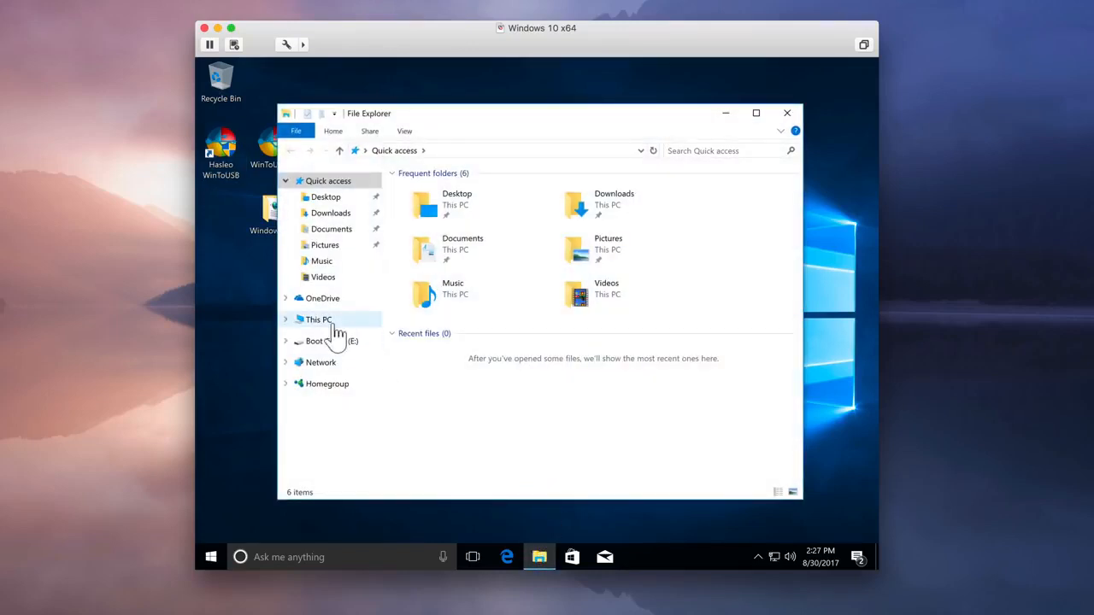
click(323, 321)
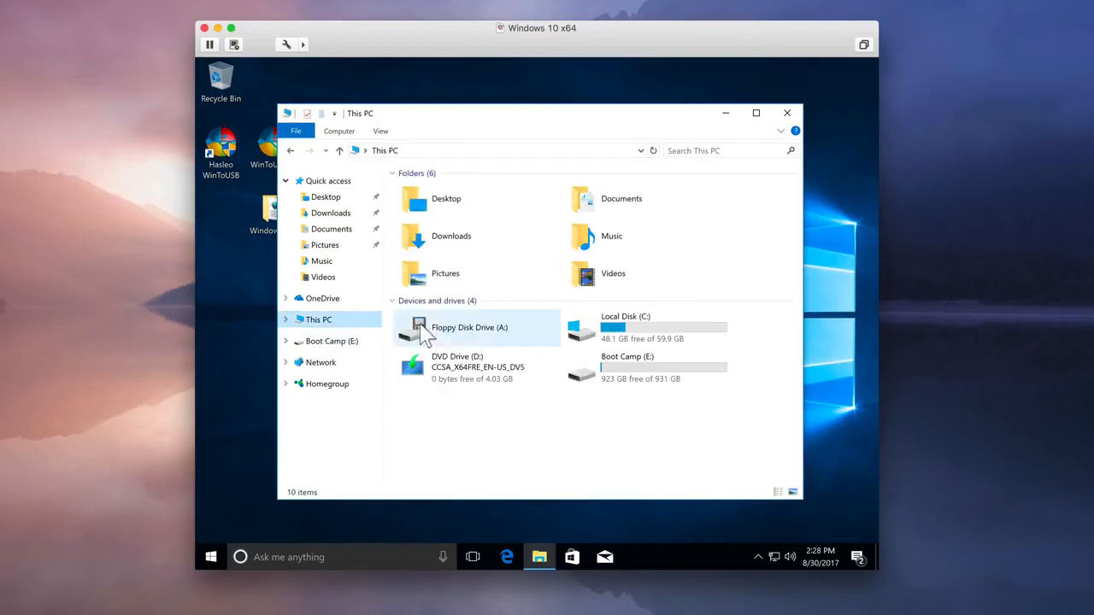
double_click(656, 386)
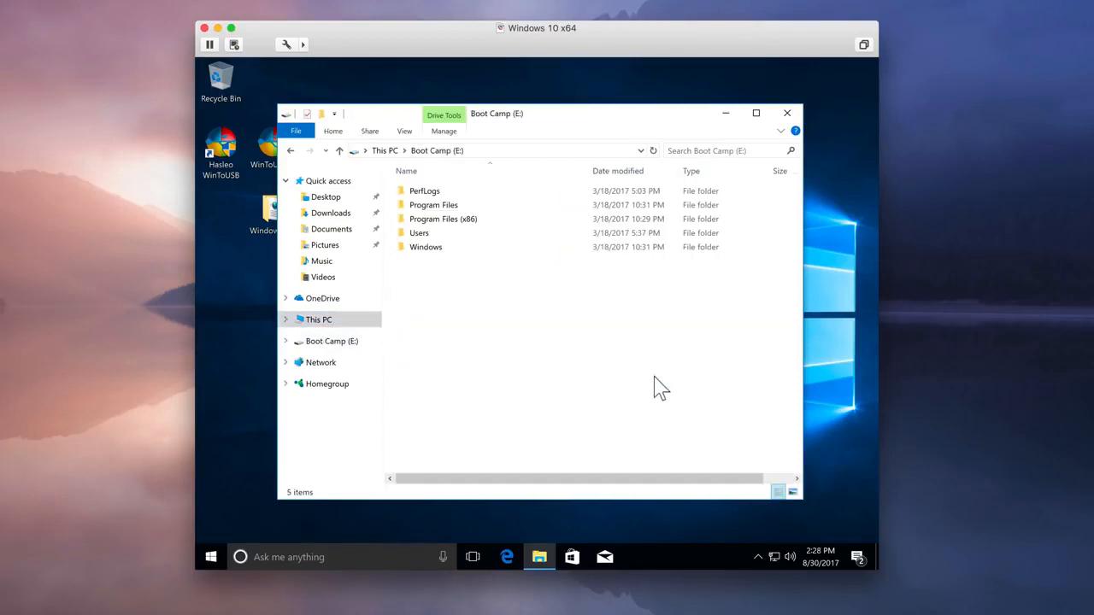
drag(571, 120, 626, 116)
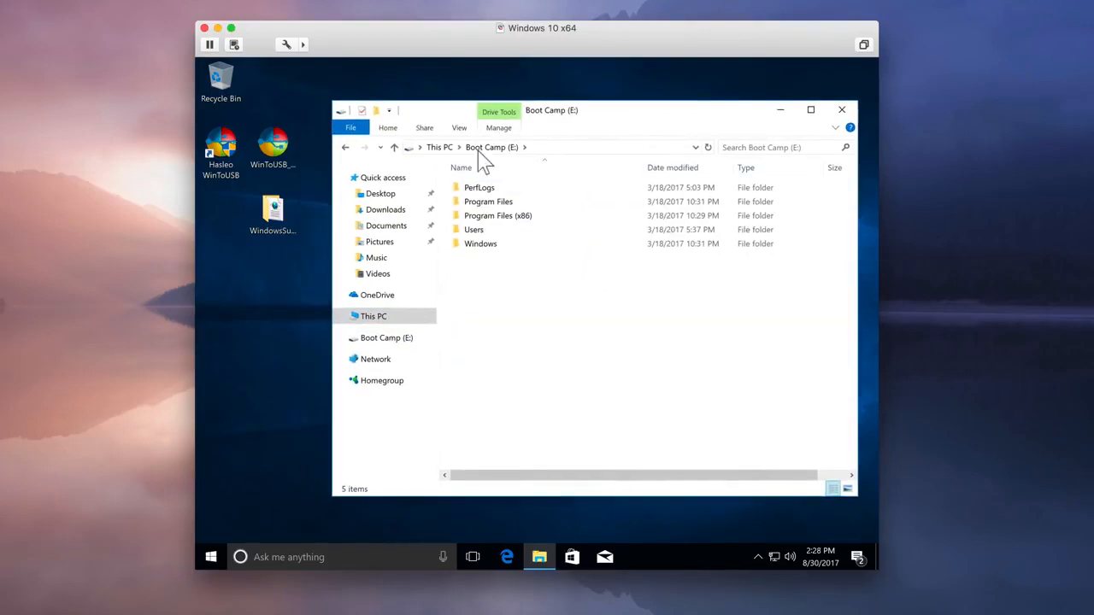
click(275, 223)
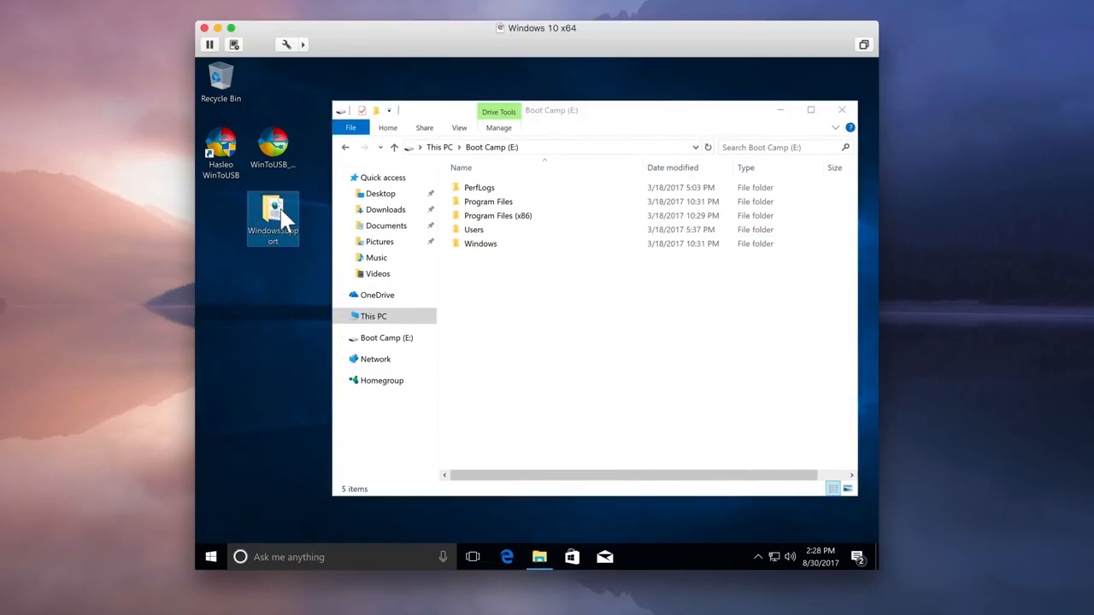
drag(276, 225, 521, 299)
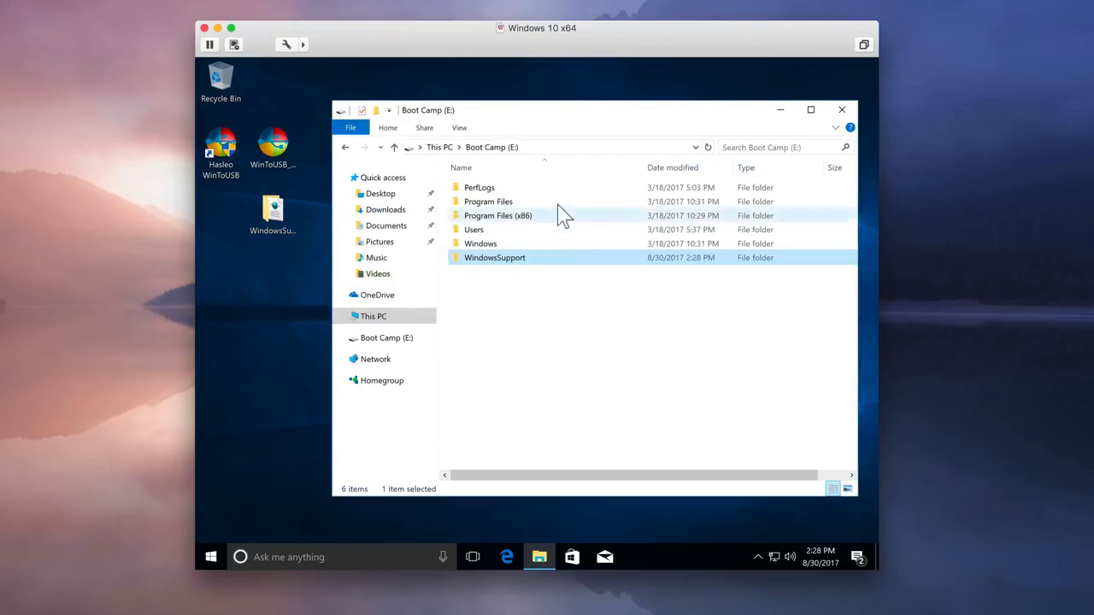
click(843, 114)
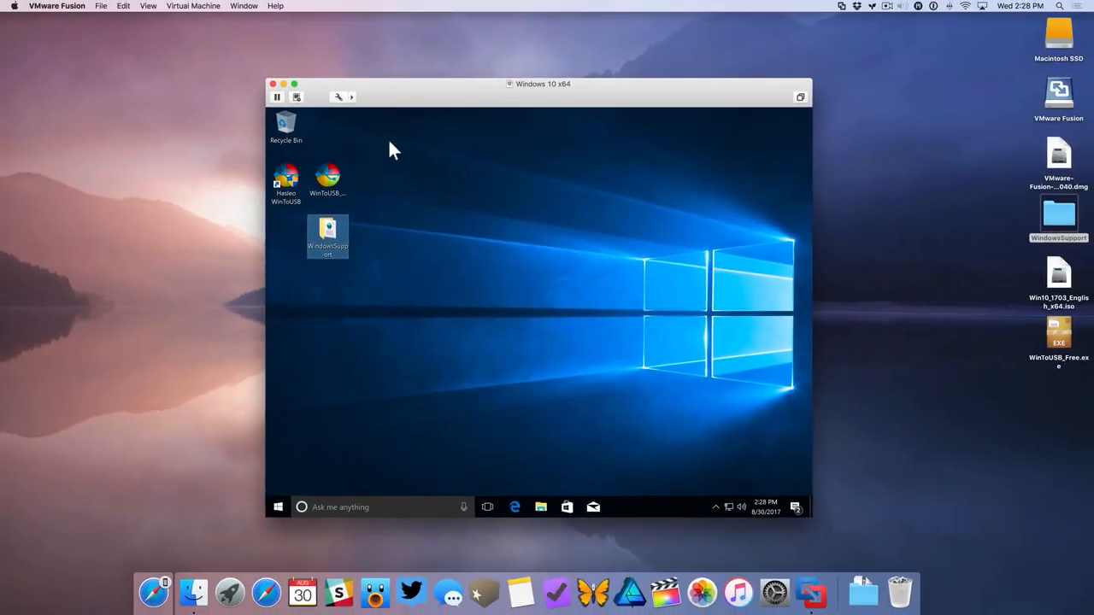
Shut down the Windows virtual machine and quit VMware Fusion
click(195, 6)
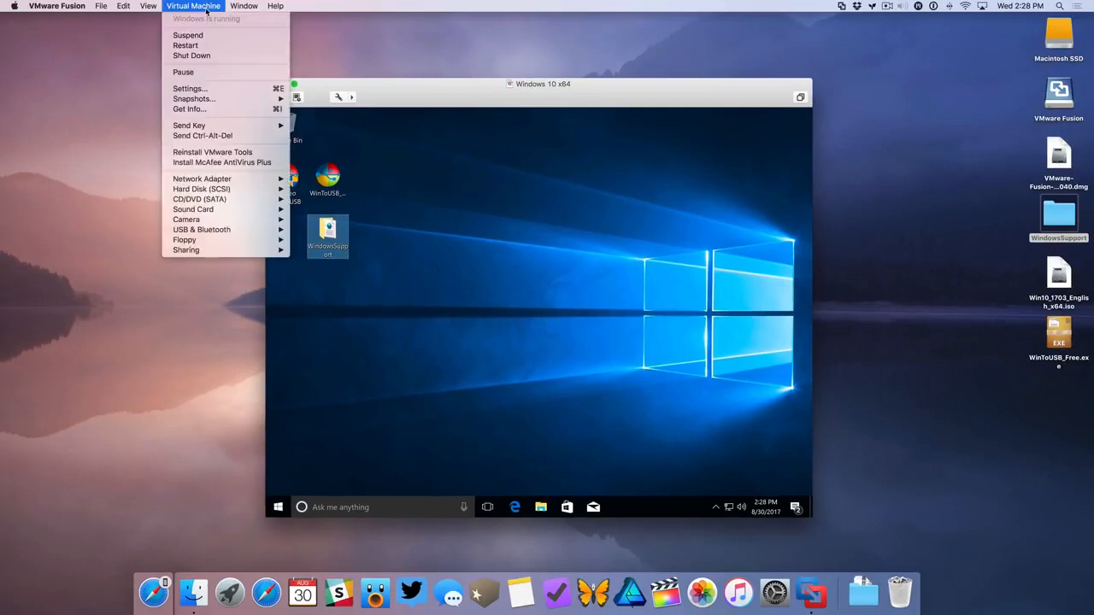
click(207, 60)
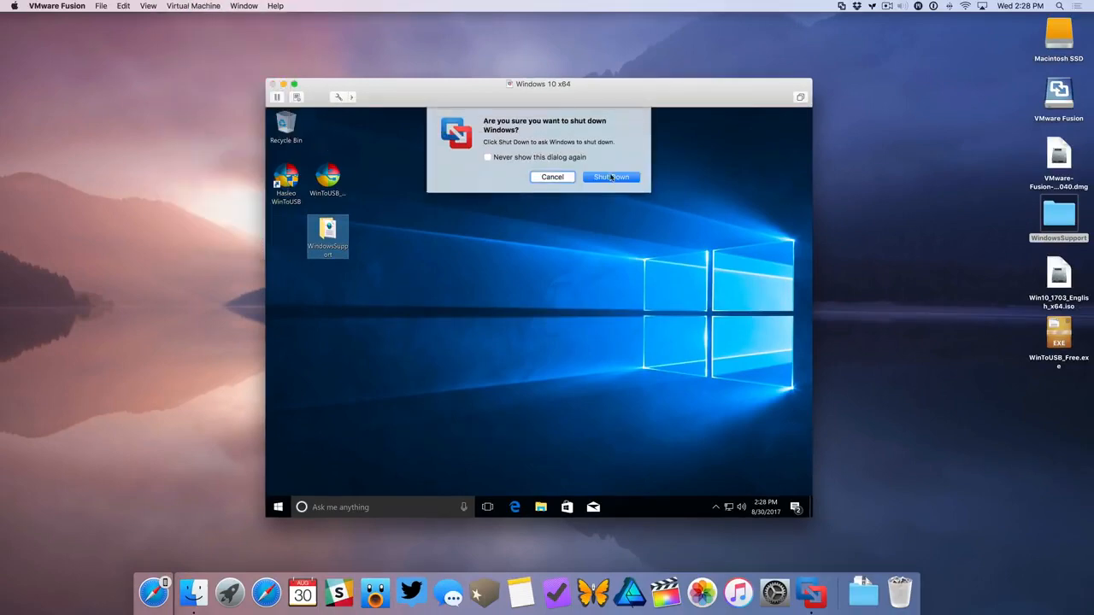
click(611, 172)
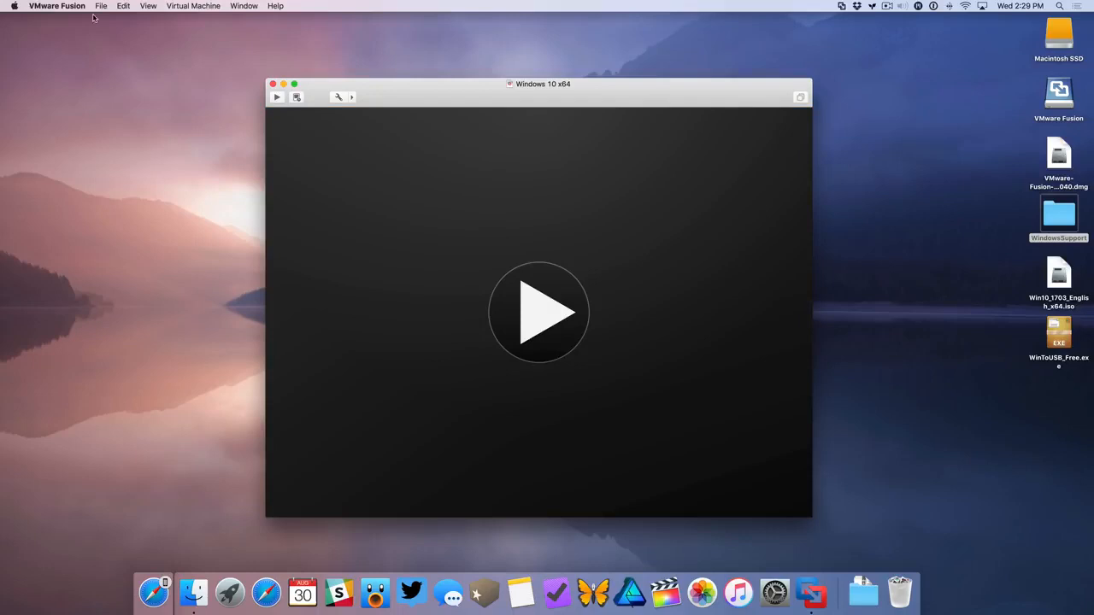
click(75, 6)
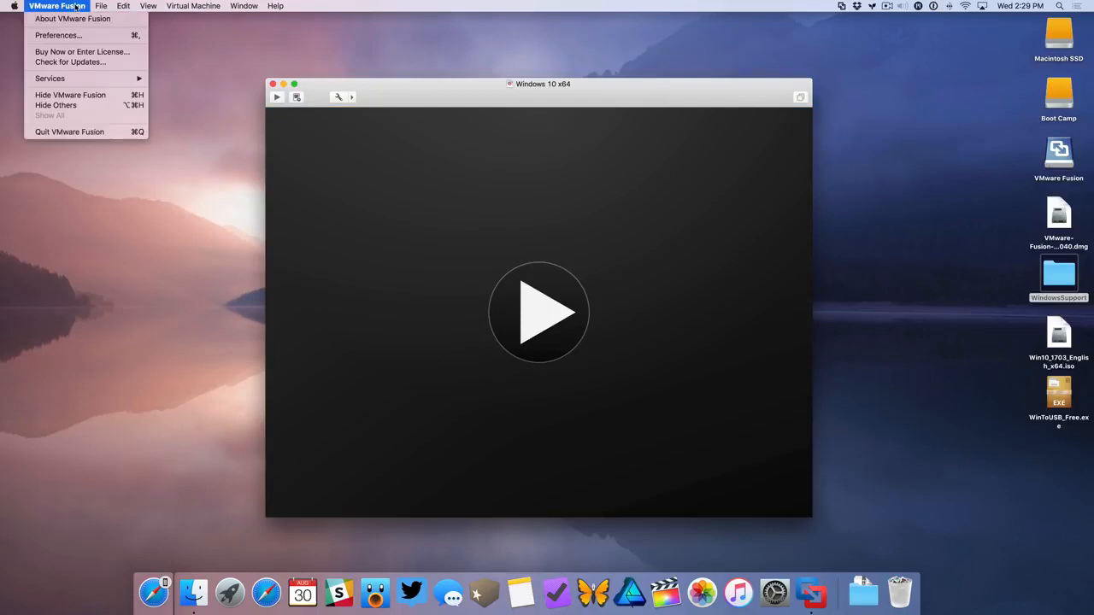
click(85, 132)
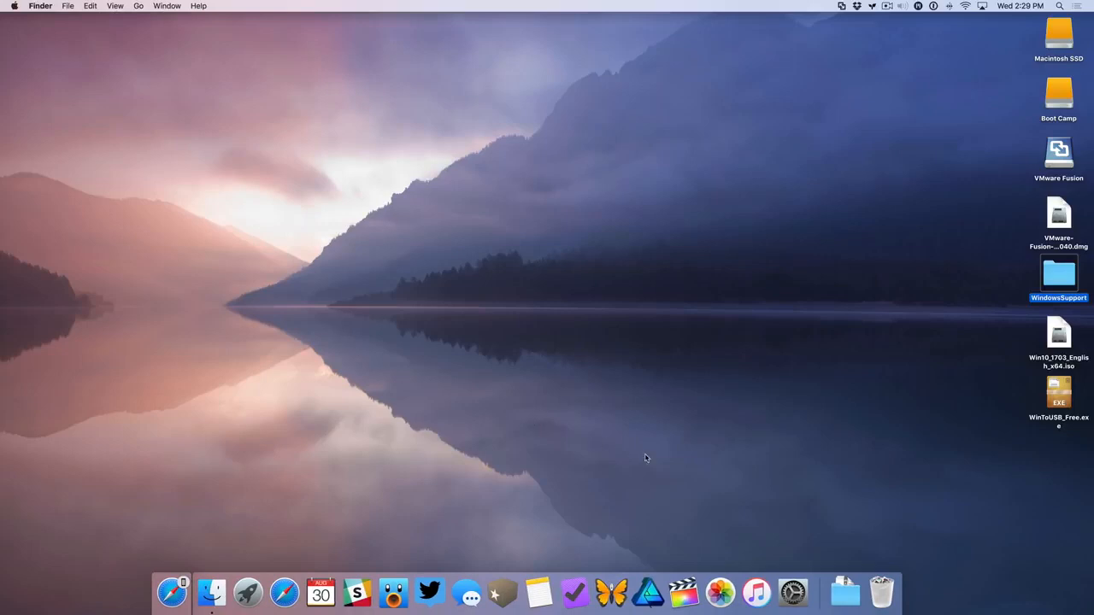
Open the Startup Disk settings in System Preferences and unlock them with the account password
click(793, 591)
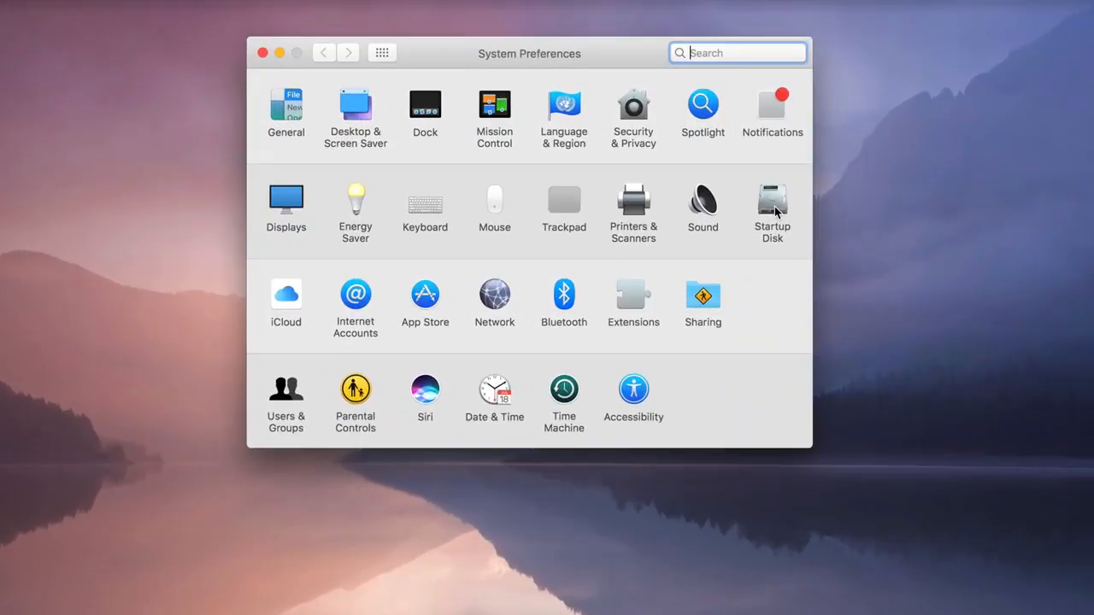
click(661, 180)
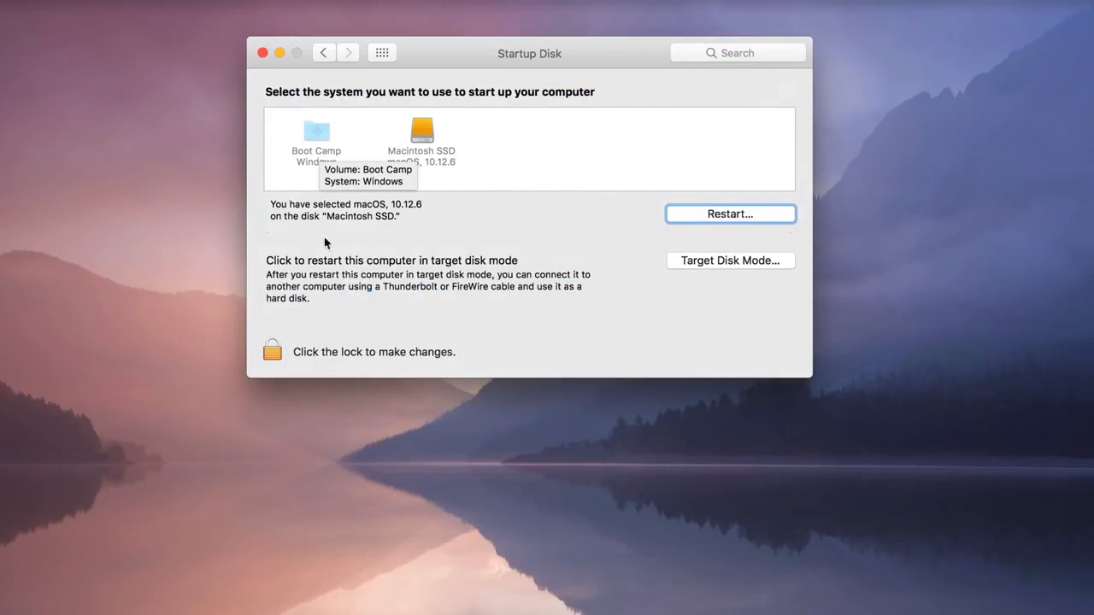
click(273, 349)
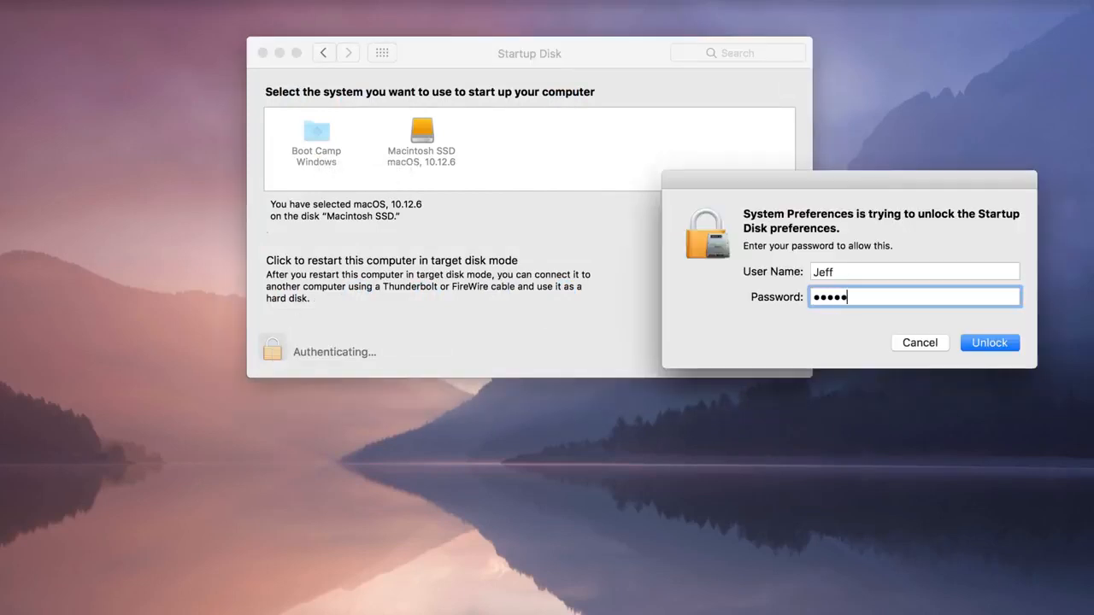
key(Return)
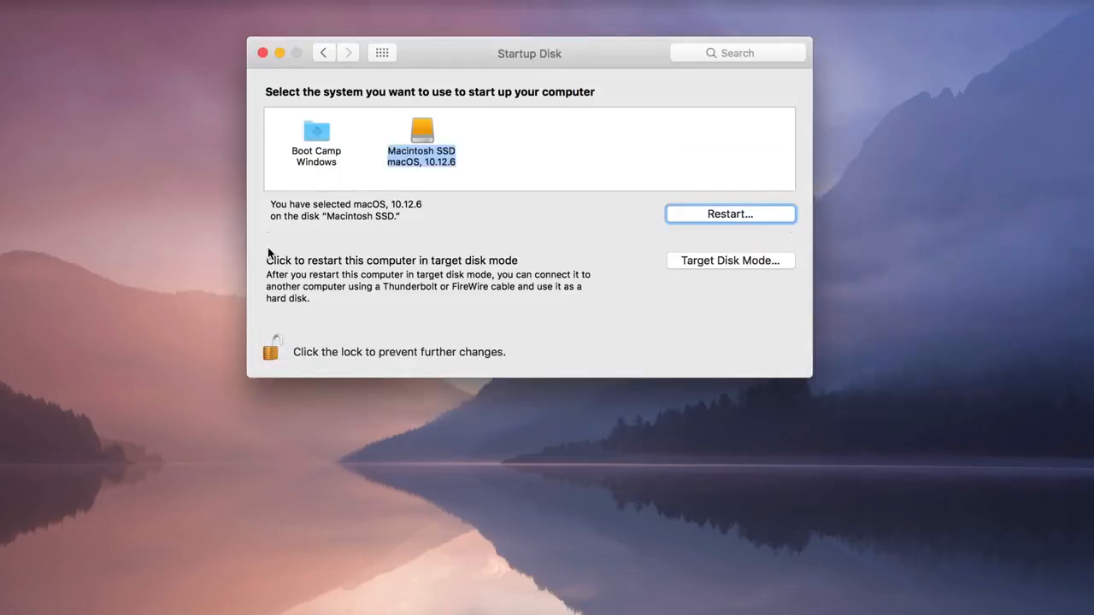
Choose Boot Camp Windows as the startup disk and restart the computer from it
click(314, 138)
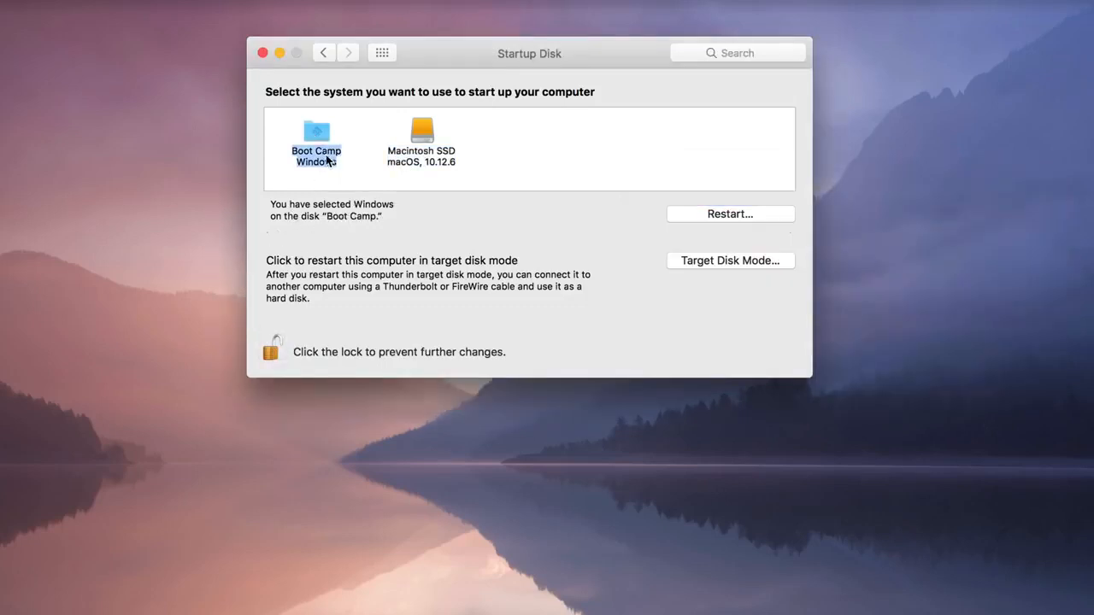
click(746, 216)
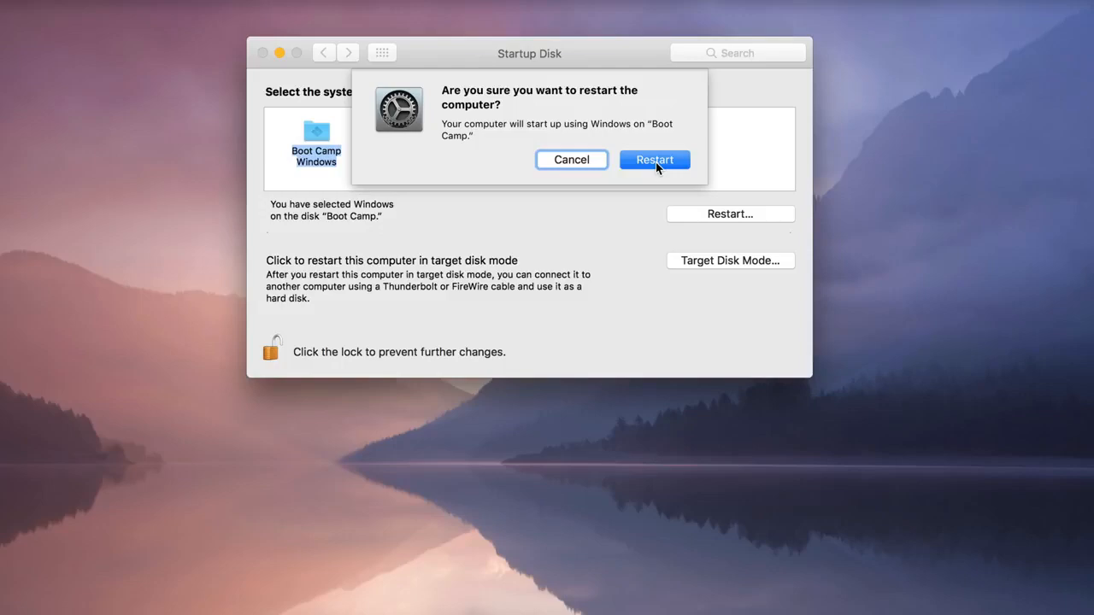
click(656, 161)
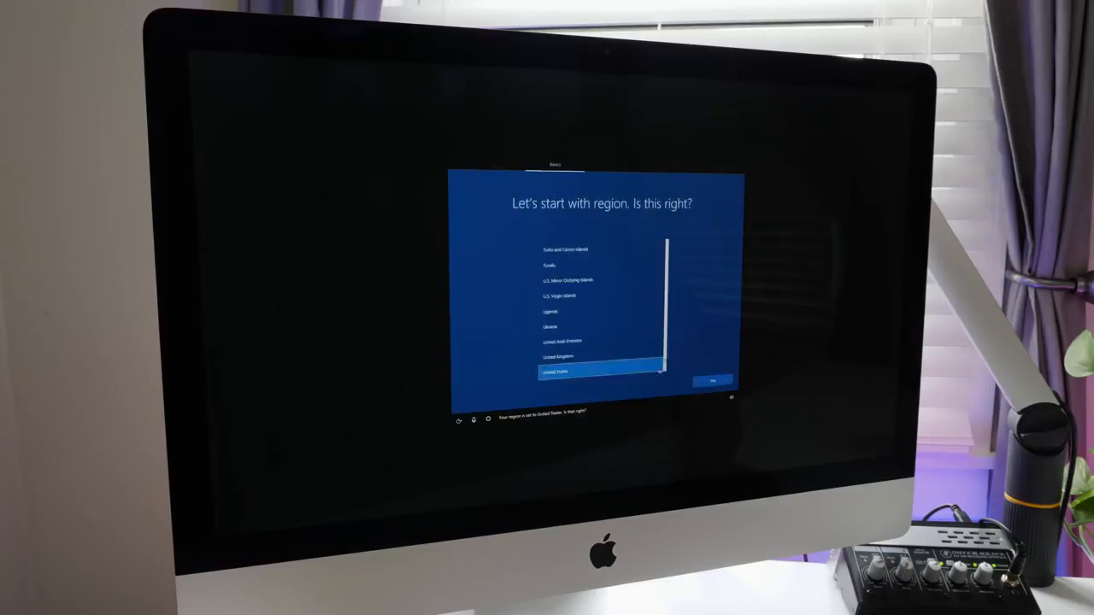
Set the Windows region to United States with the US keyboard layout, skip a second layout and accept the license agreement
click(714, 381)
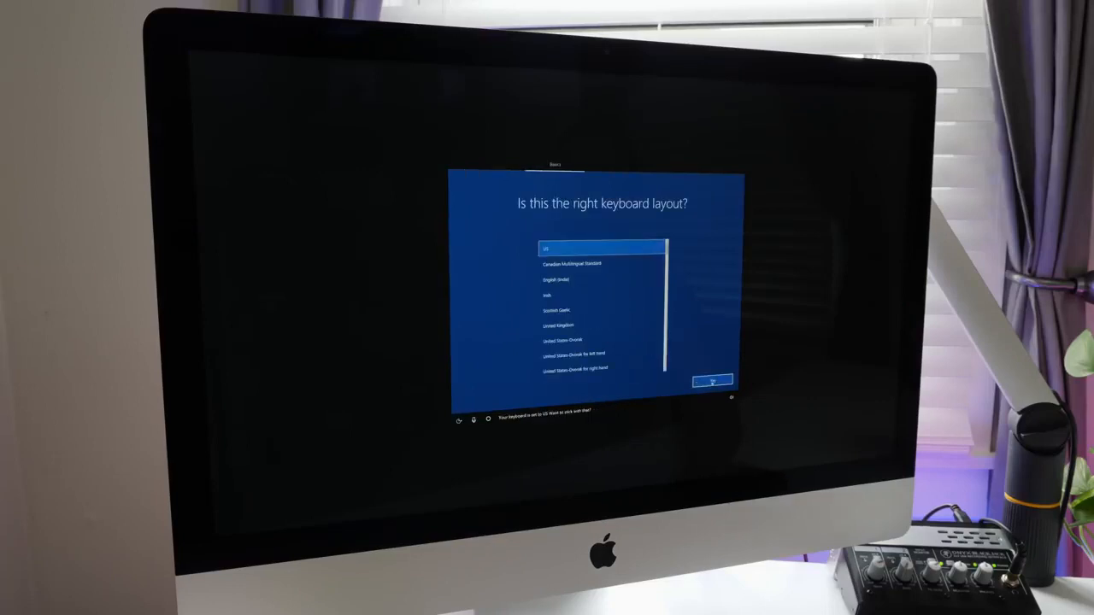
click(713, 382)
click(713, 382)
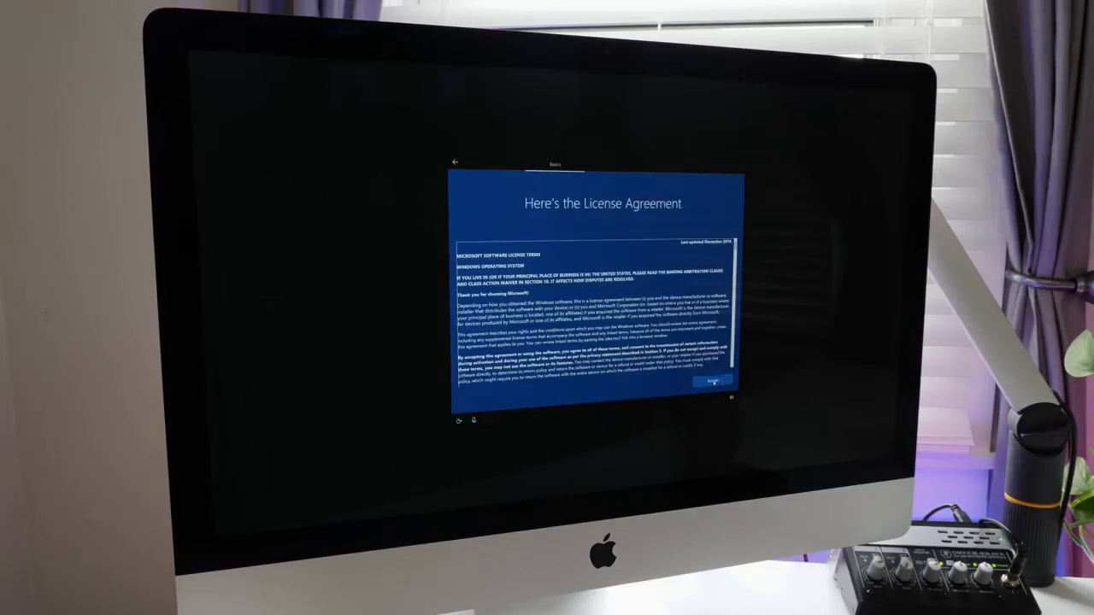
click(714, 382)
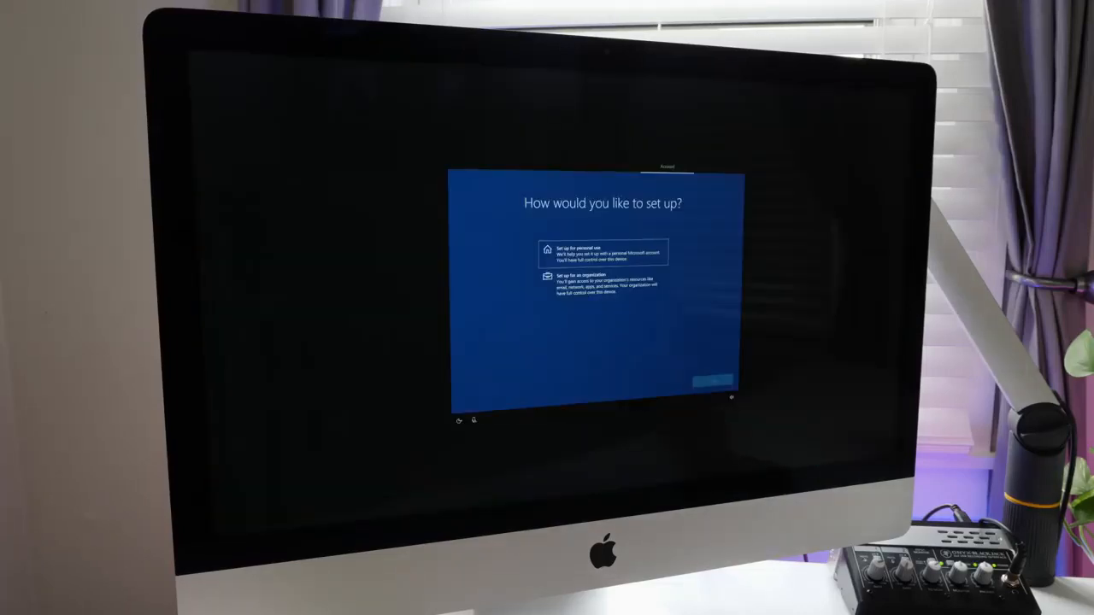
Set up Windows for personal use with an offline account, enter the user's name and leave the password empty
click(713, 381)
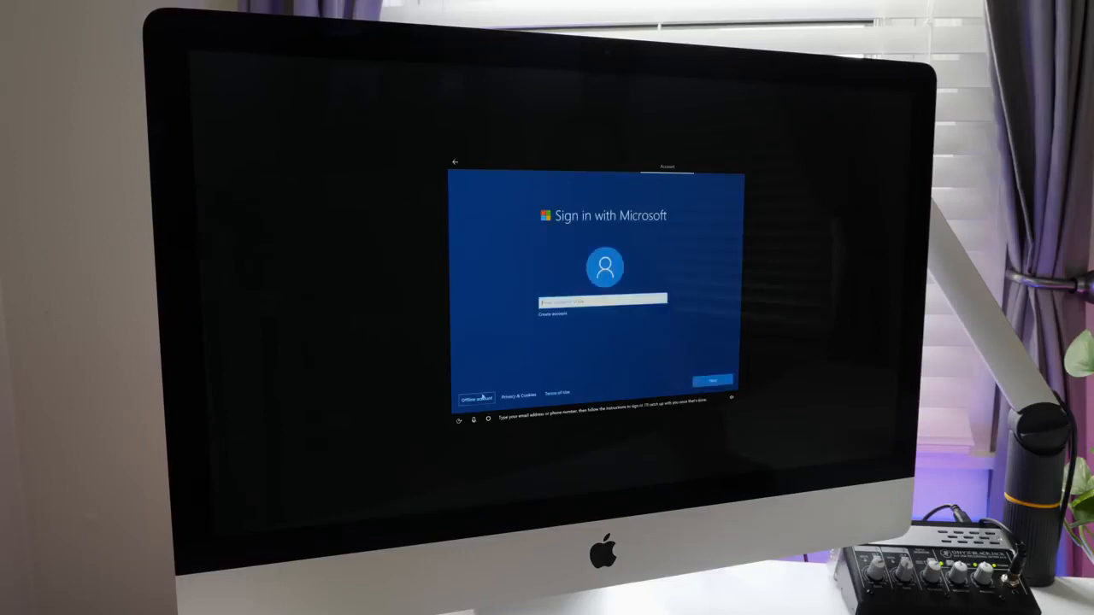
click(482, 399)
click(665, 382)
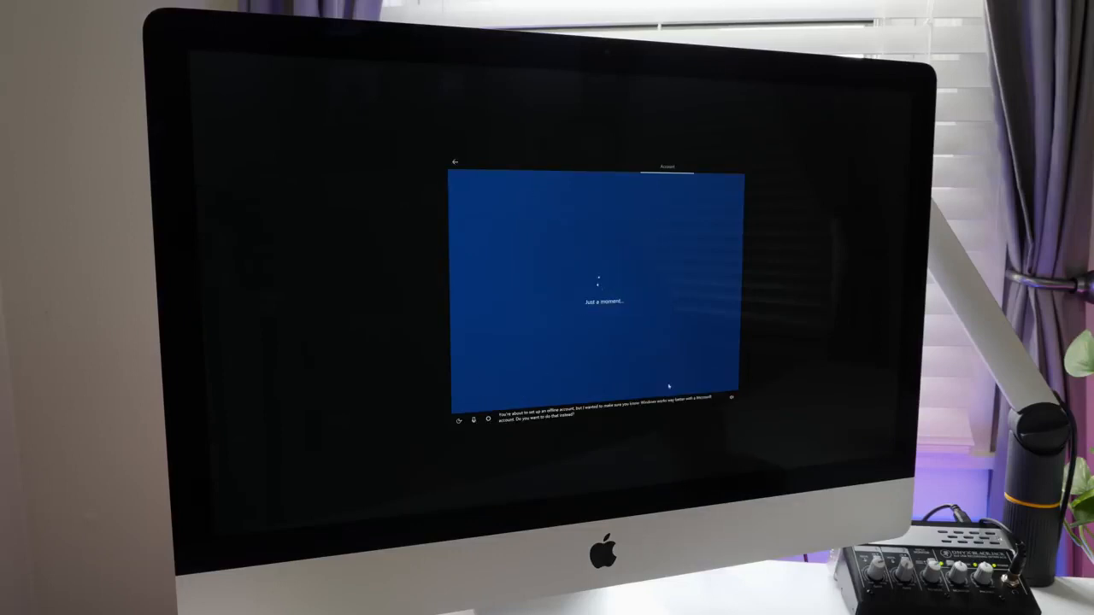
text(jeff)
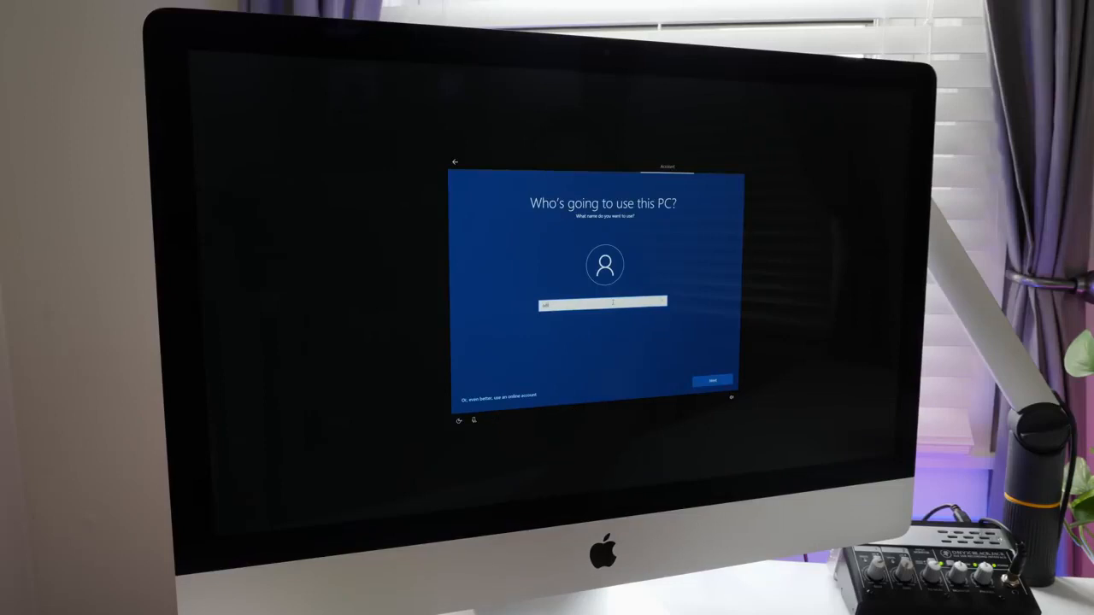
click(707, 384)
click(707, 383)
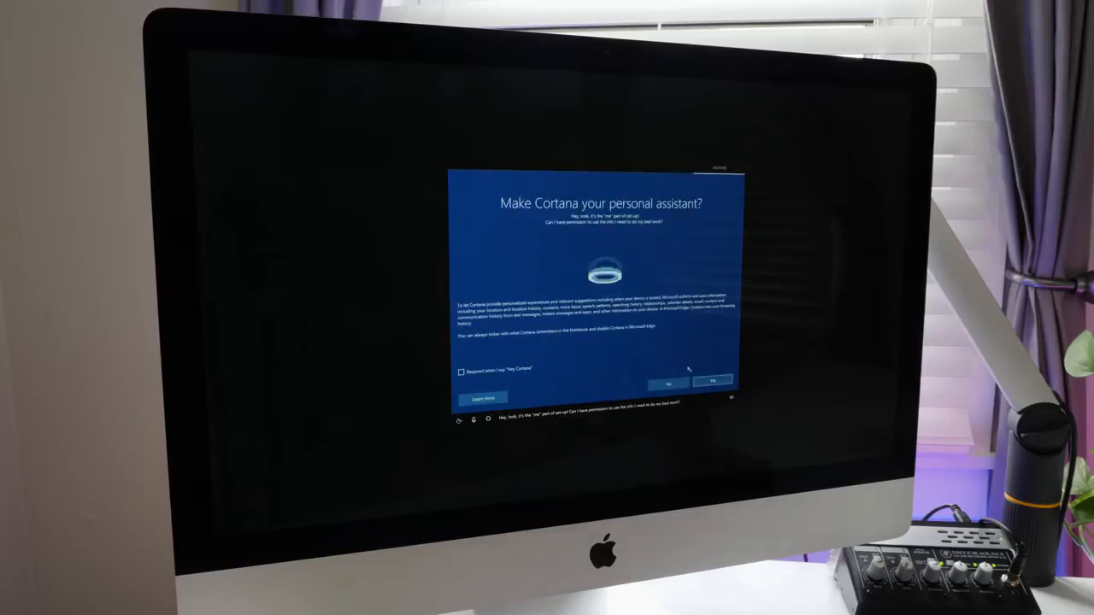
Decline Cortana and accept the privacy settings with location, speech recognition, tailored experiences and relevant ads off and diagnostics at Basic
click(669, 385)
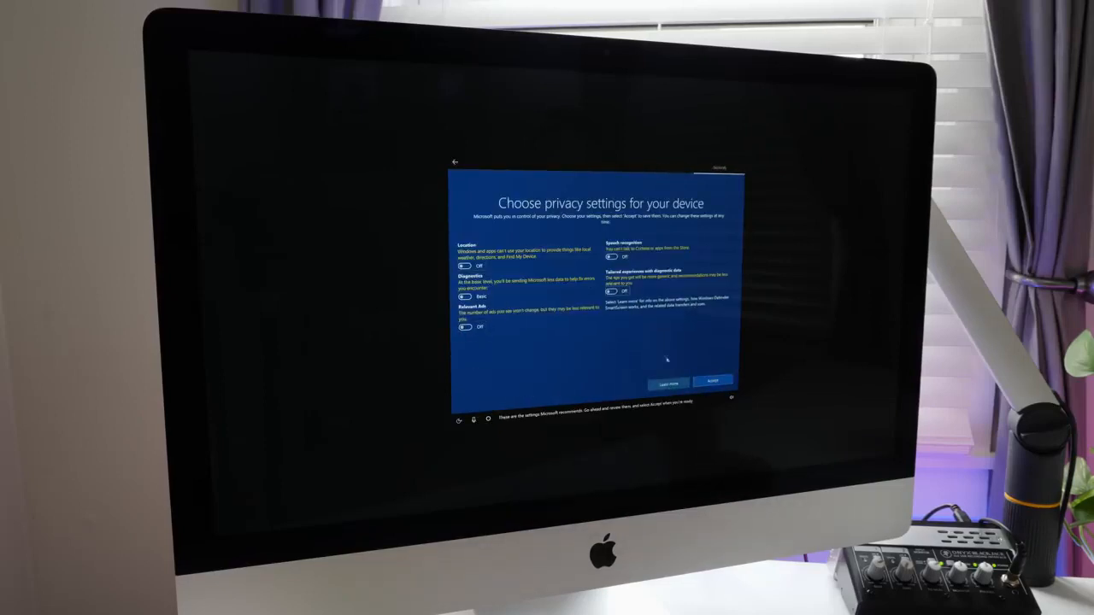
click(722, 384)
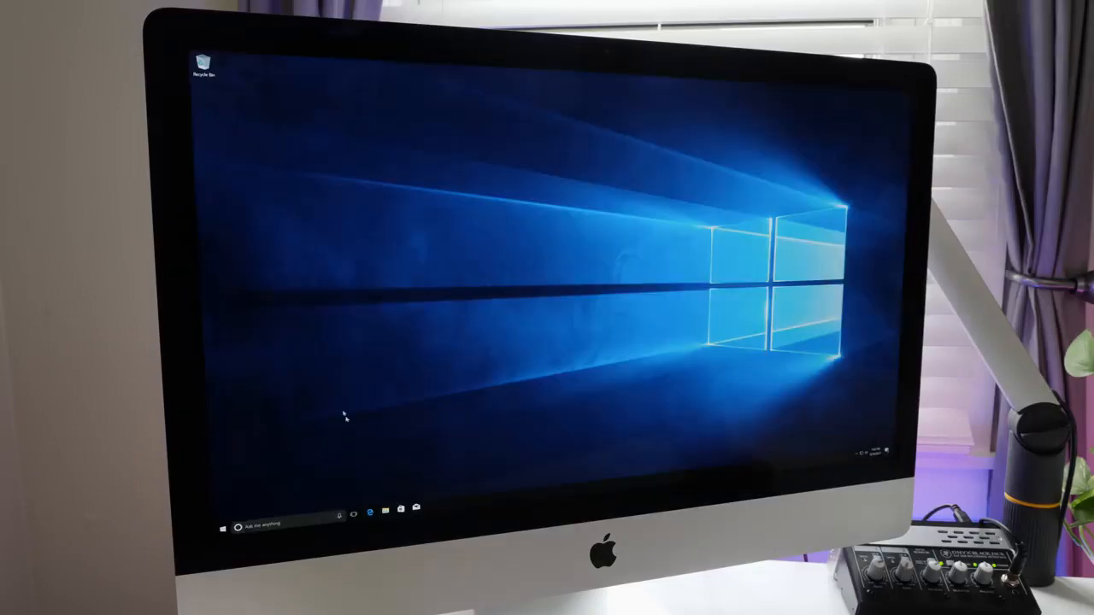
Open the BootCamp folder inside WindowsSupport on the Boot Camp (C:) drive and select the Setup application
key(super+e)
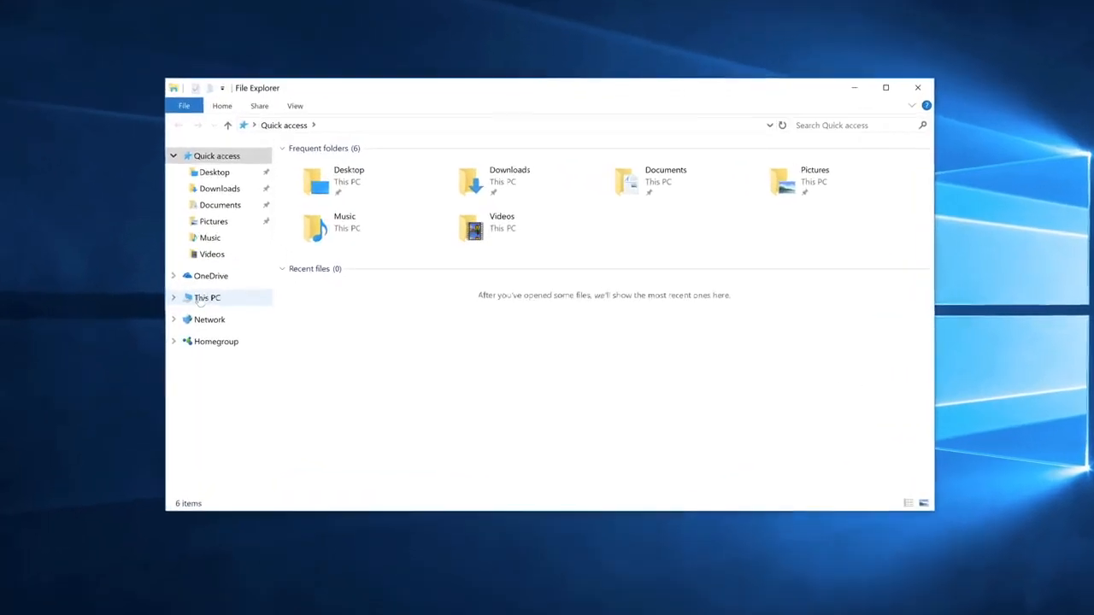
click(272, 302)
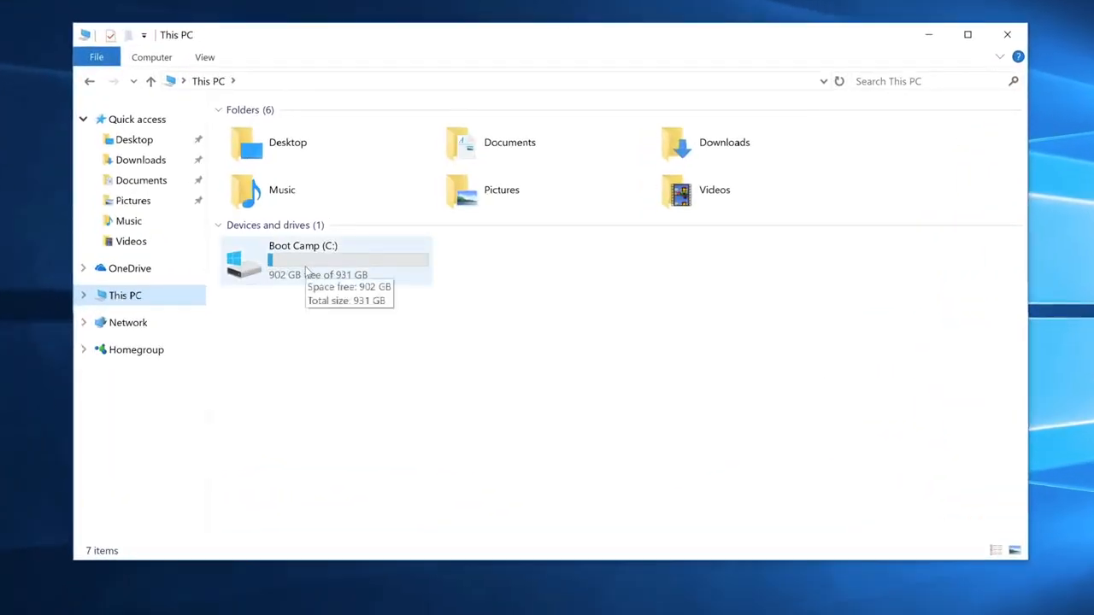
double_click(308, 271)
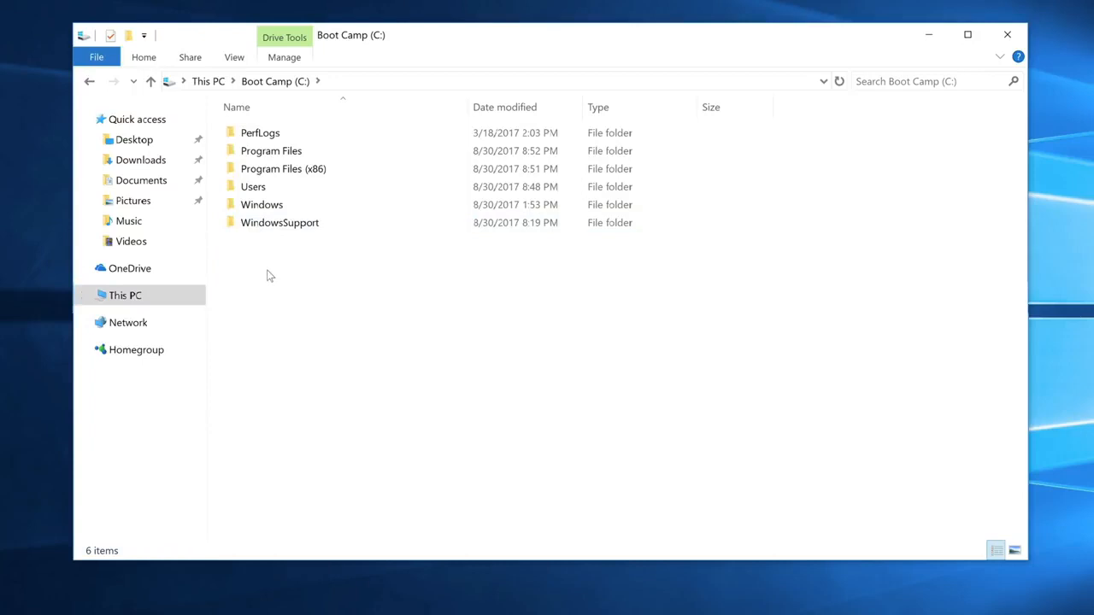
double_click(286, 223)
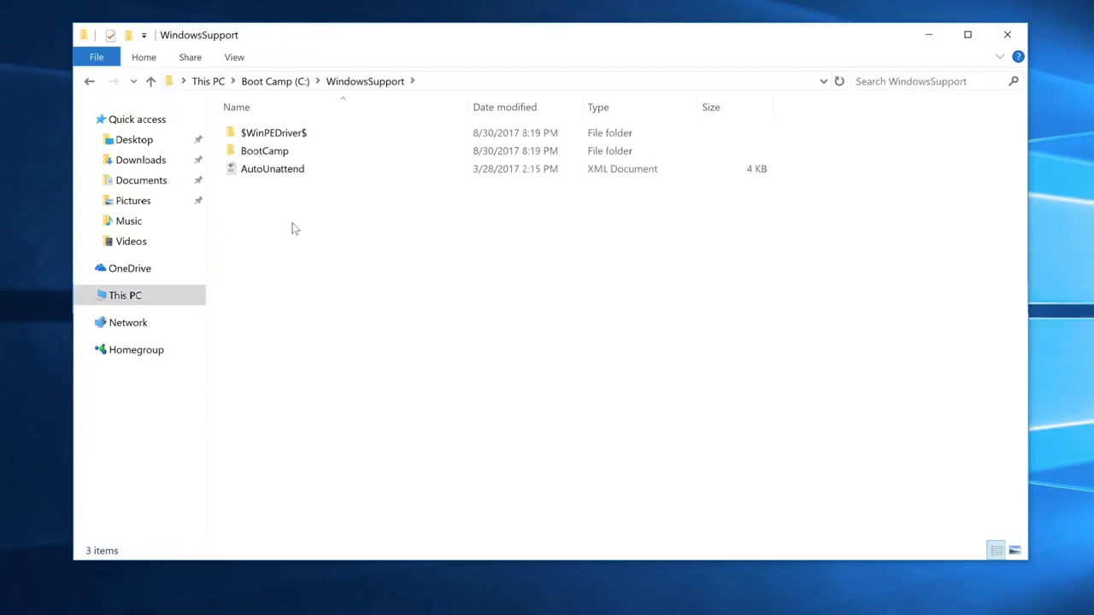
double_click(269, 152)
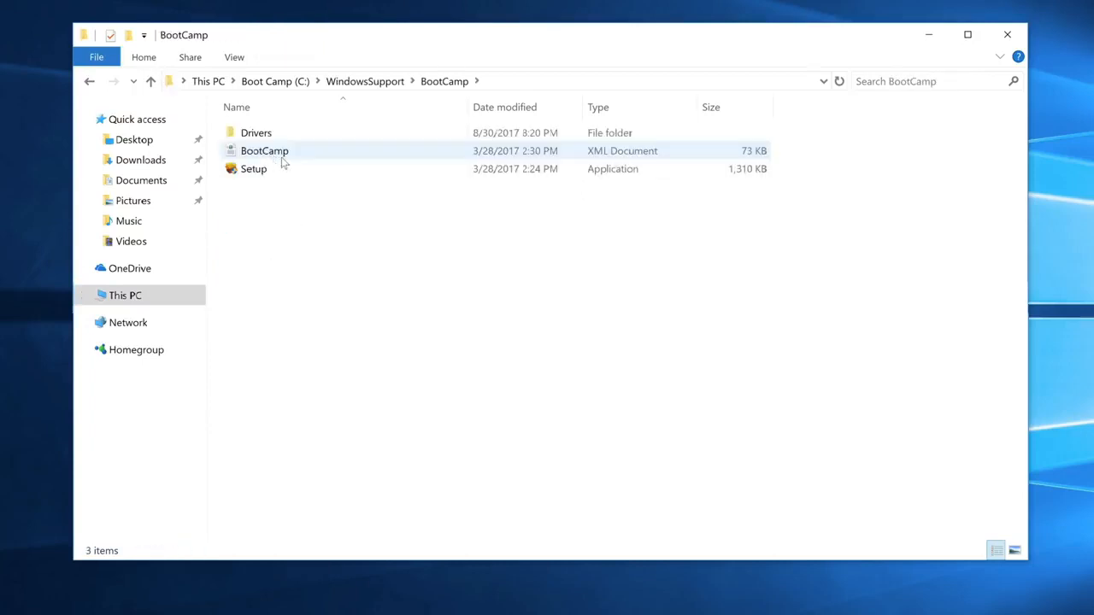
click(259, 173)
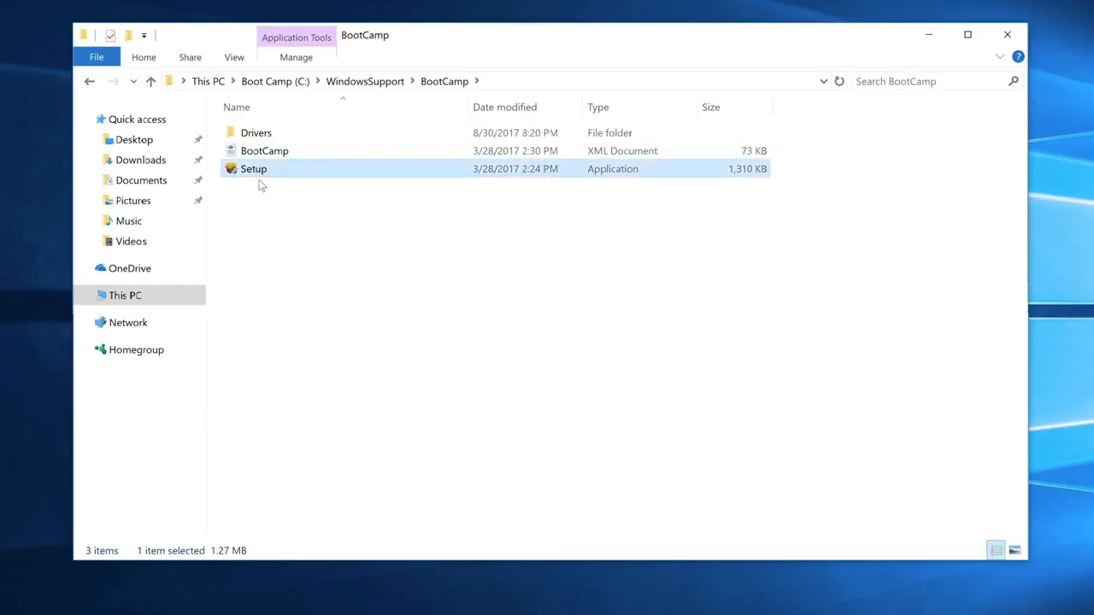
Look through the Drivers folder inside BootCamp, return to the BootCamp folder and close File Explorer
click(279, 135)
key(F2)
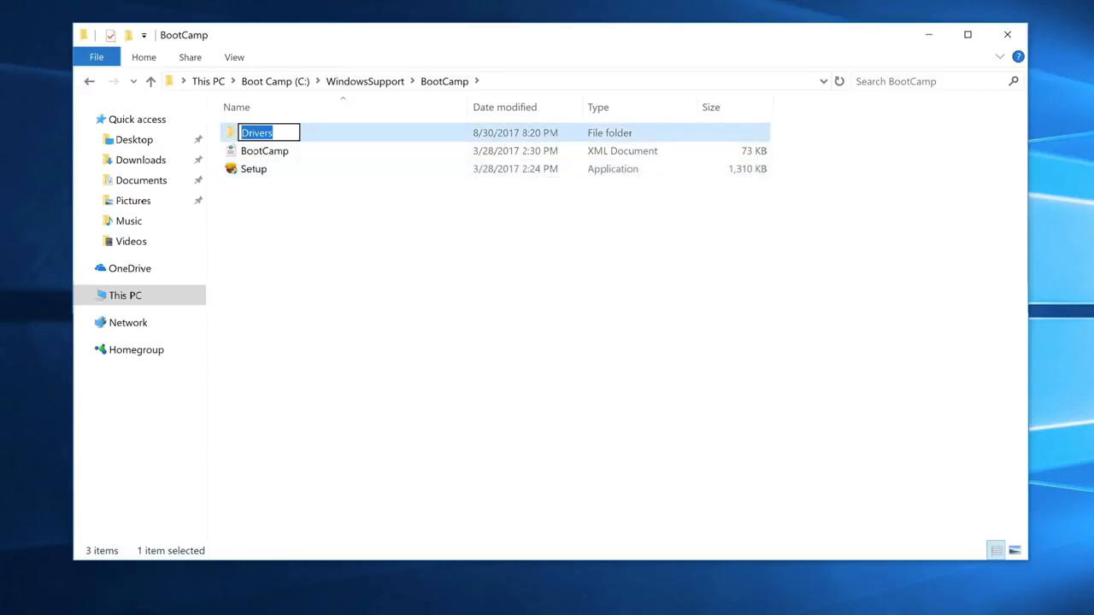
click(228, 137)
double_click(228, 137)
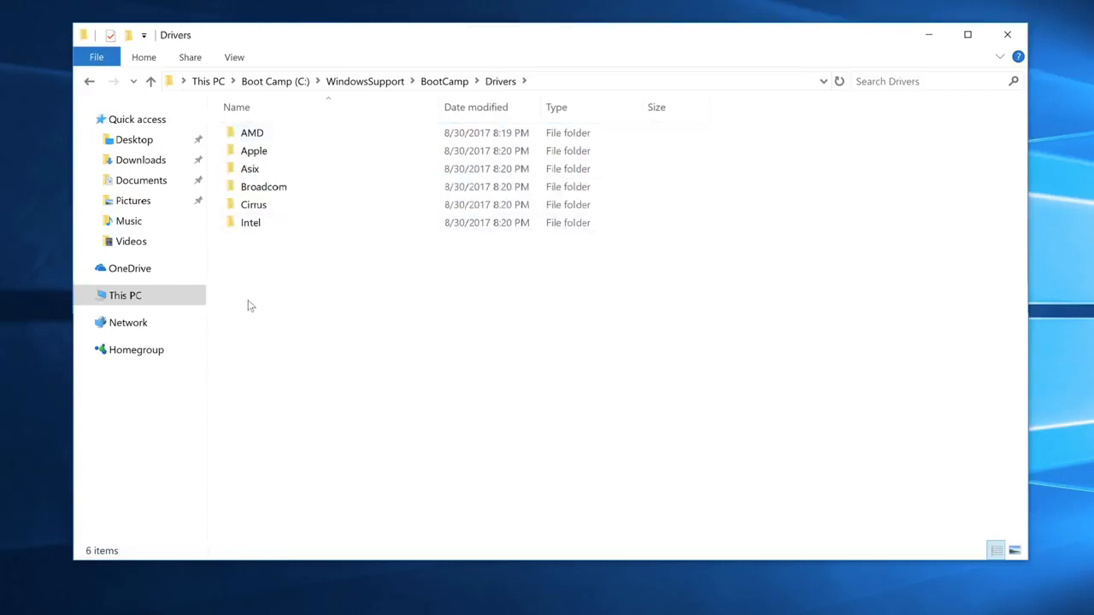
click(88, 81)
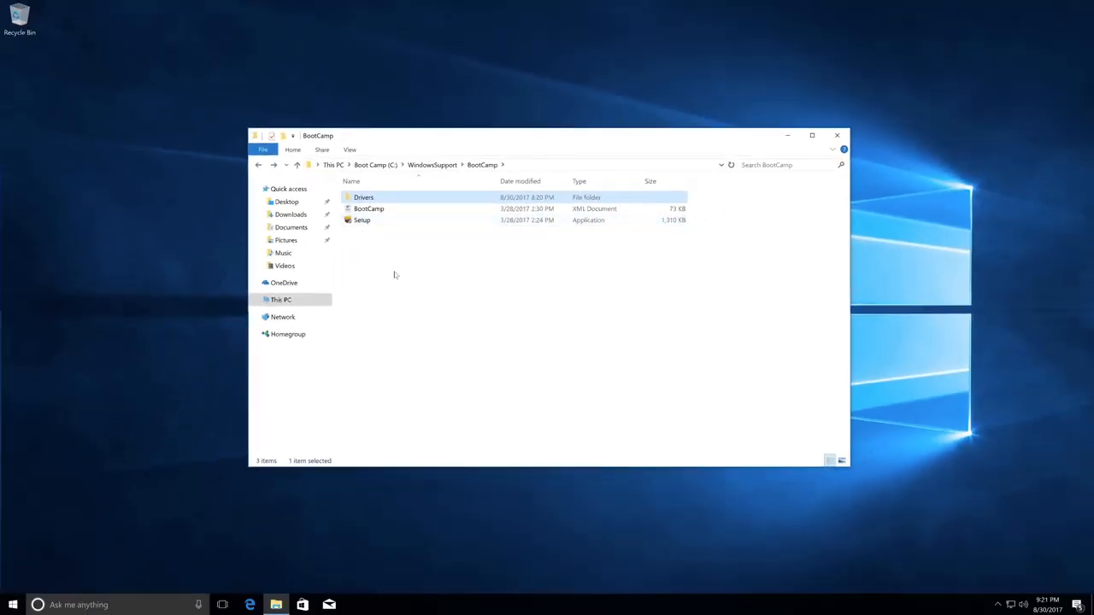
click(394, 271)
click(838, 137)
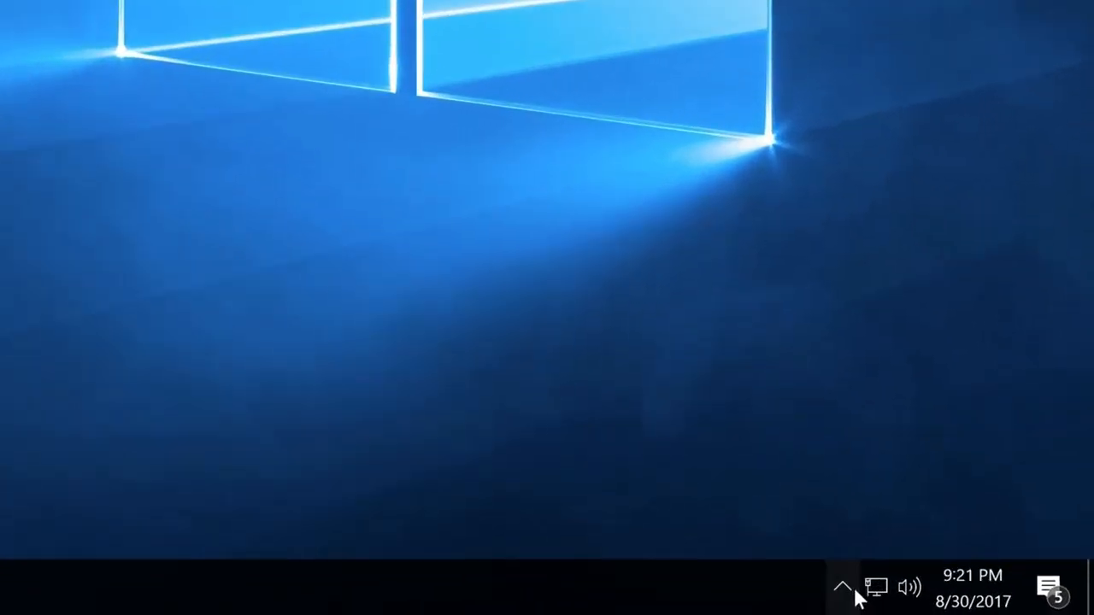
Show the Boot Camp options among the hidden notification icons, including Restart in macOS, and dismiss them
click(998, 604)
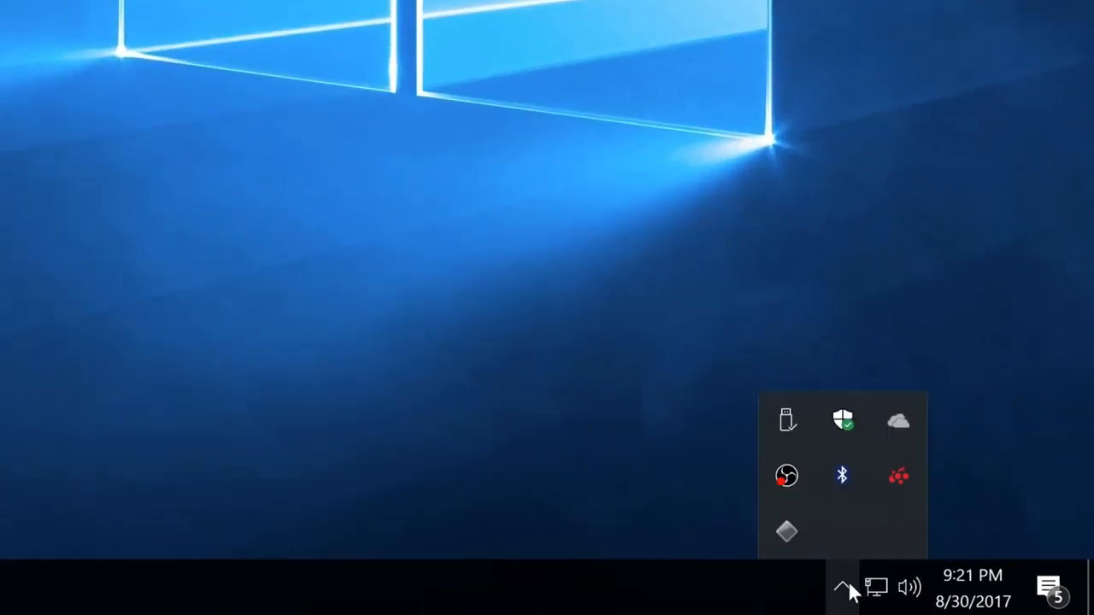
right_click(787, 534)
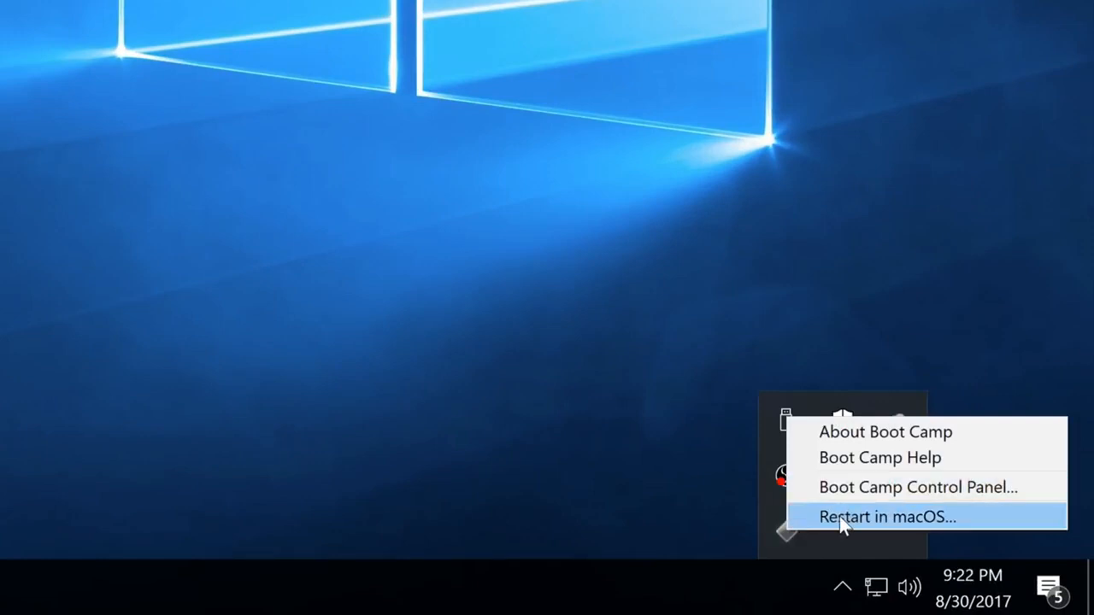
click(426, 426)
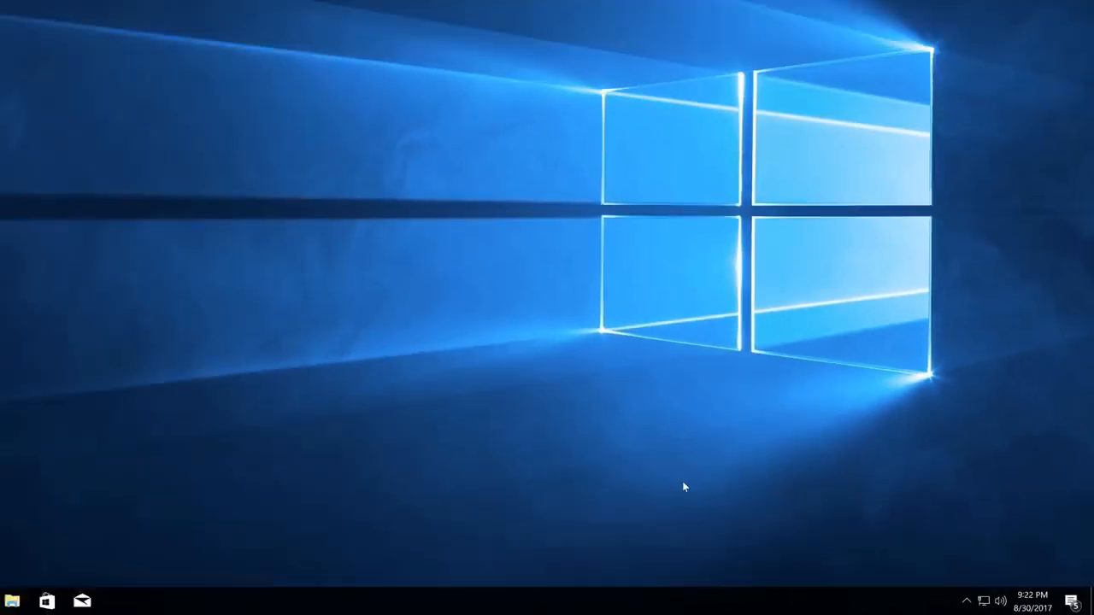